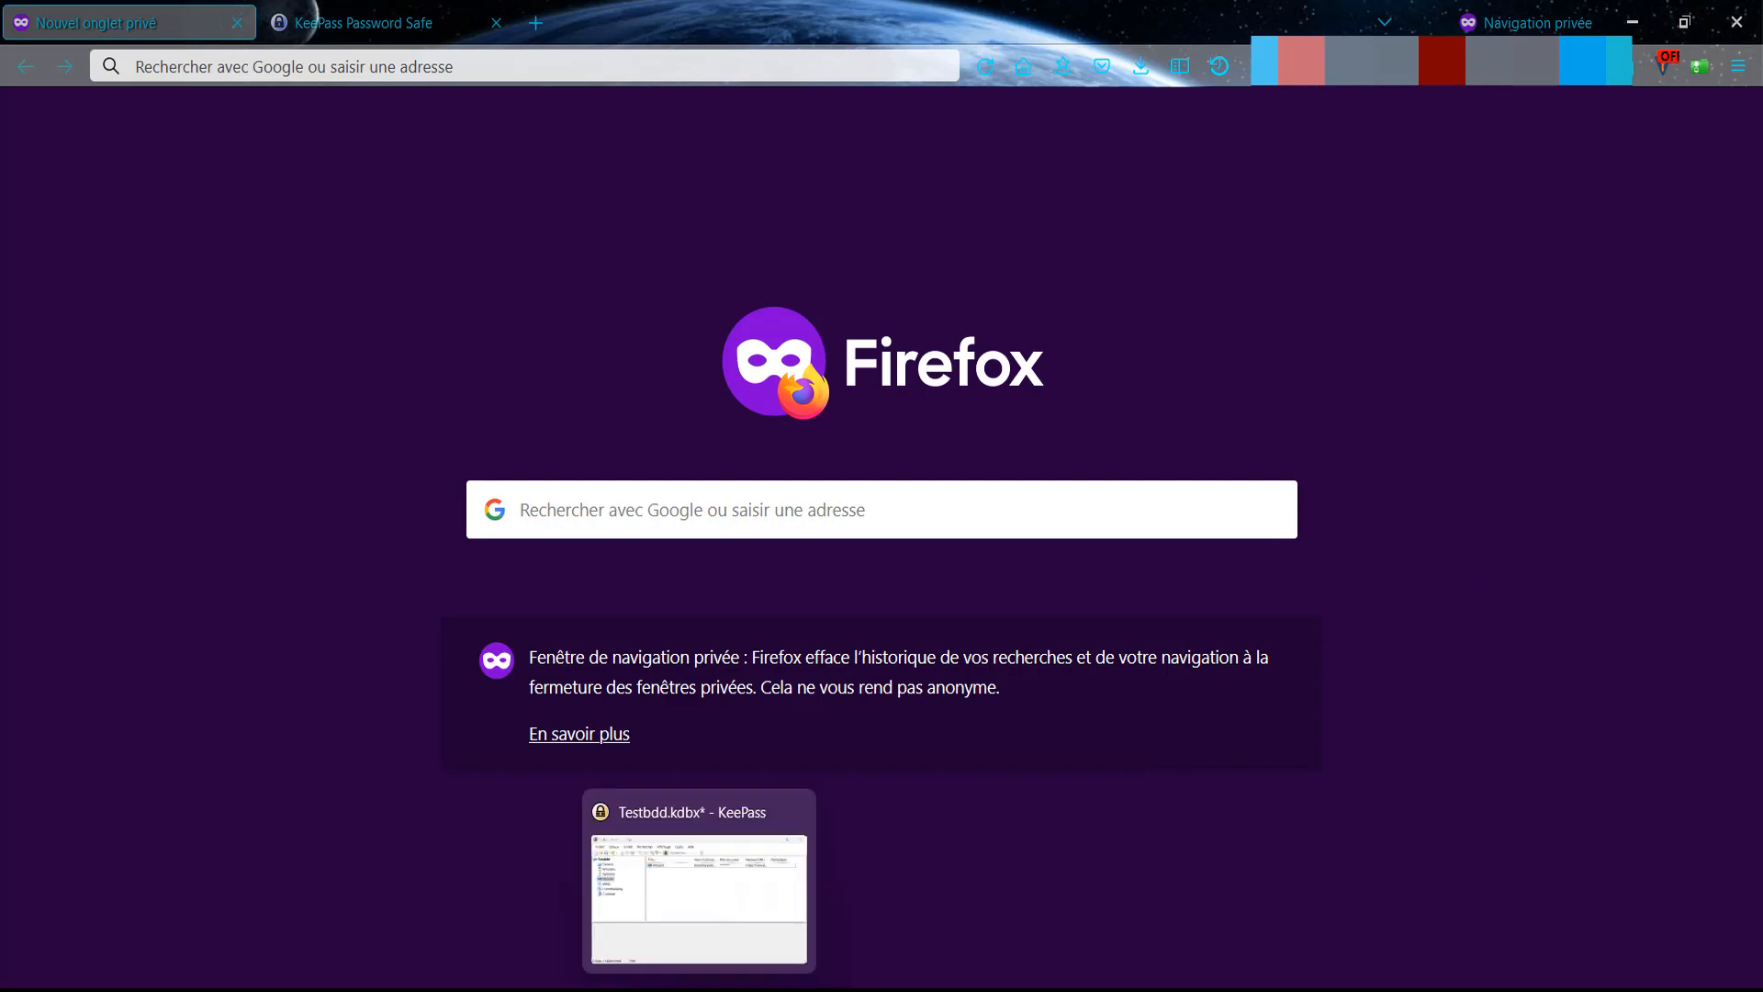
Switch to the KeePass window with the Testbdd database and examine the installed interface languages.
click(700, 989)
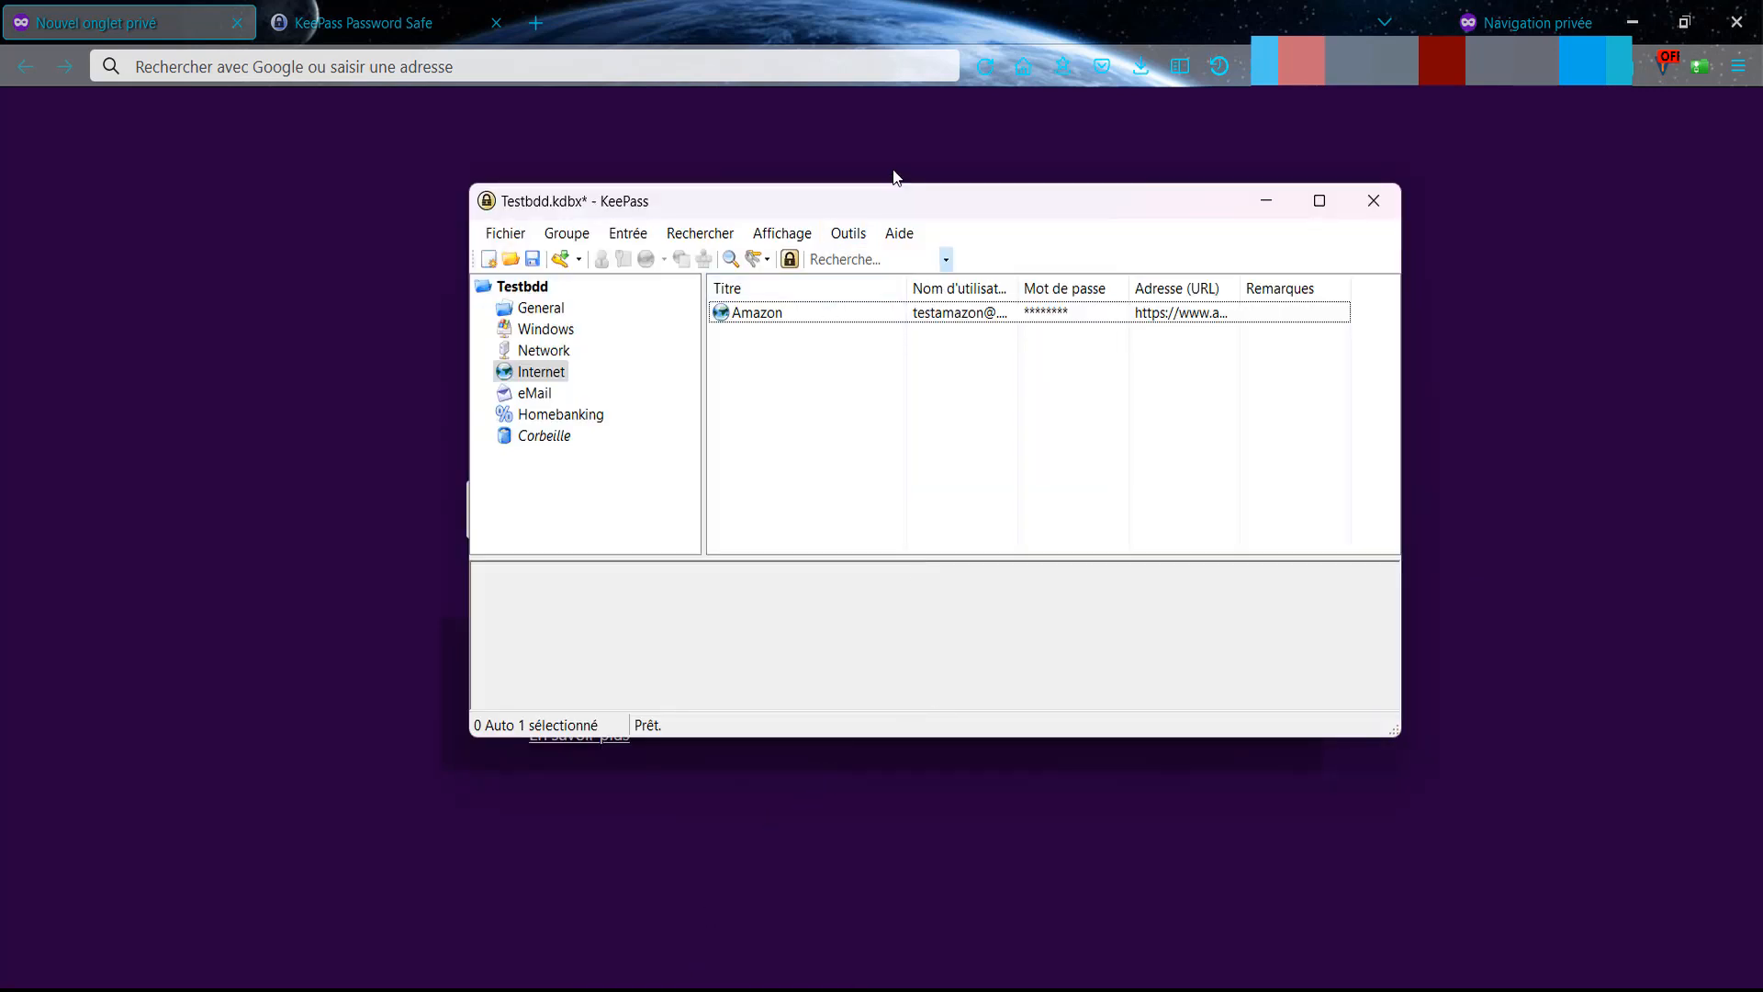
drag(873, 198, 865, 221)
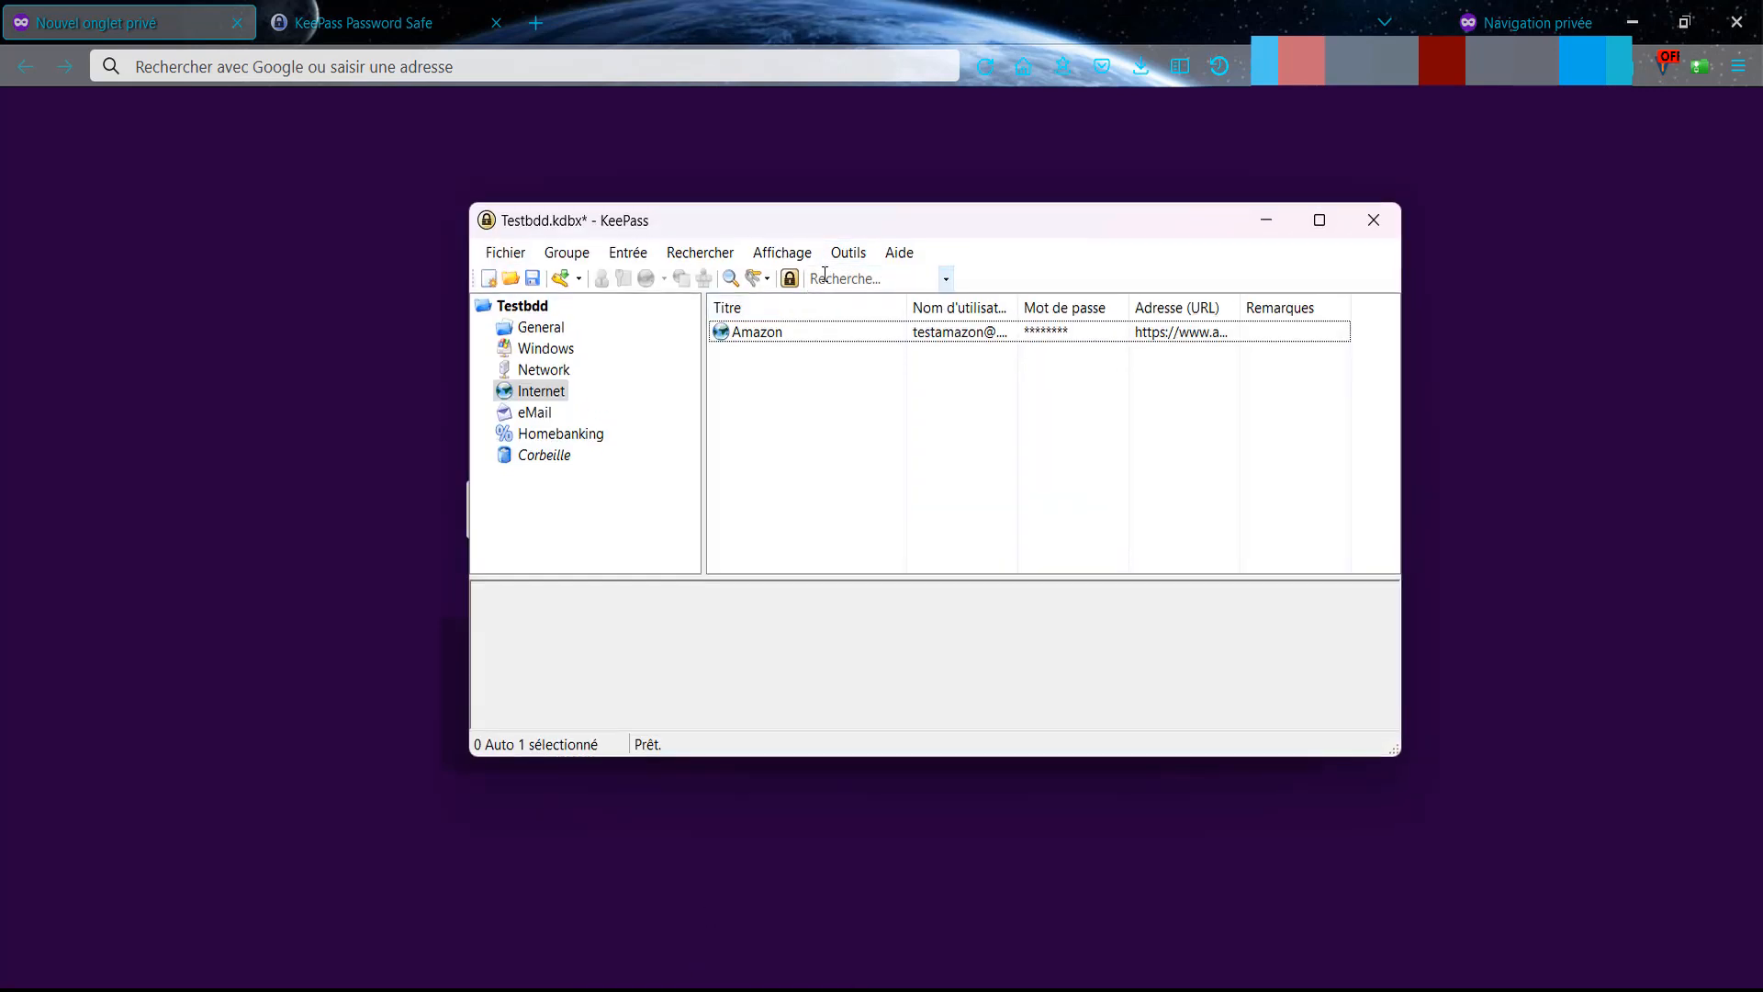
click(783, 259)
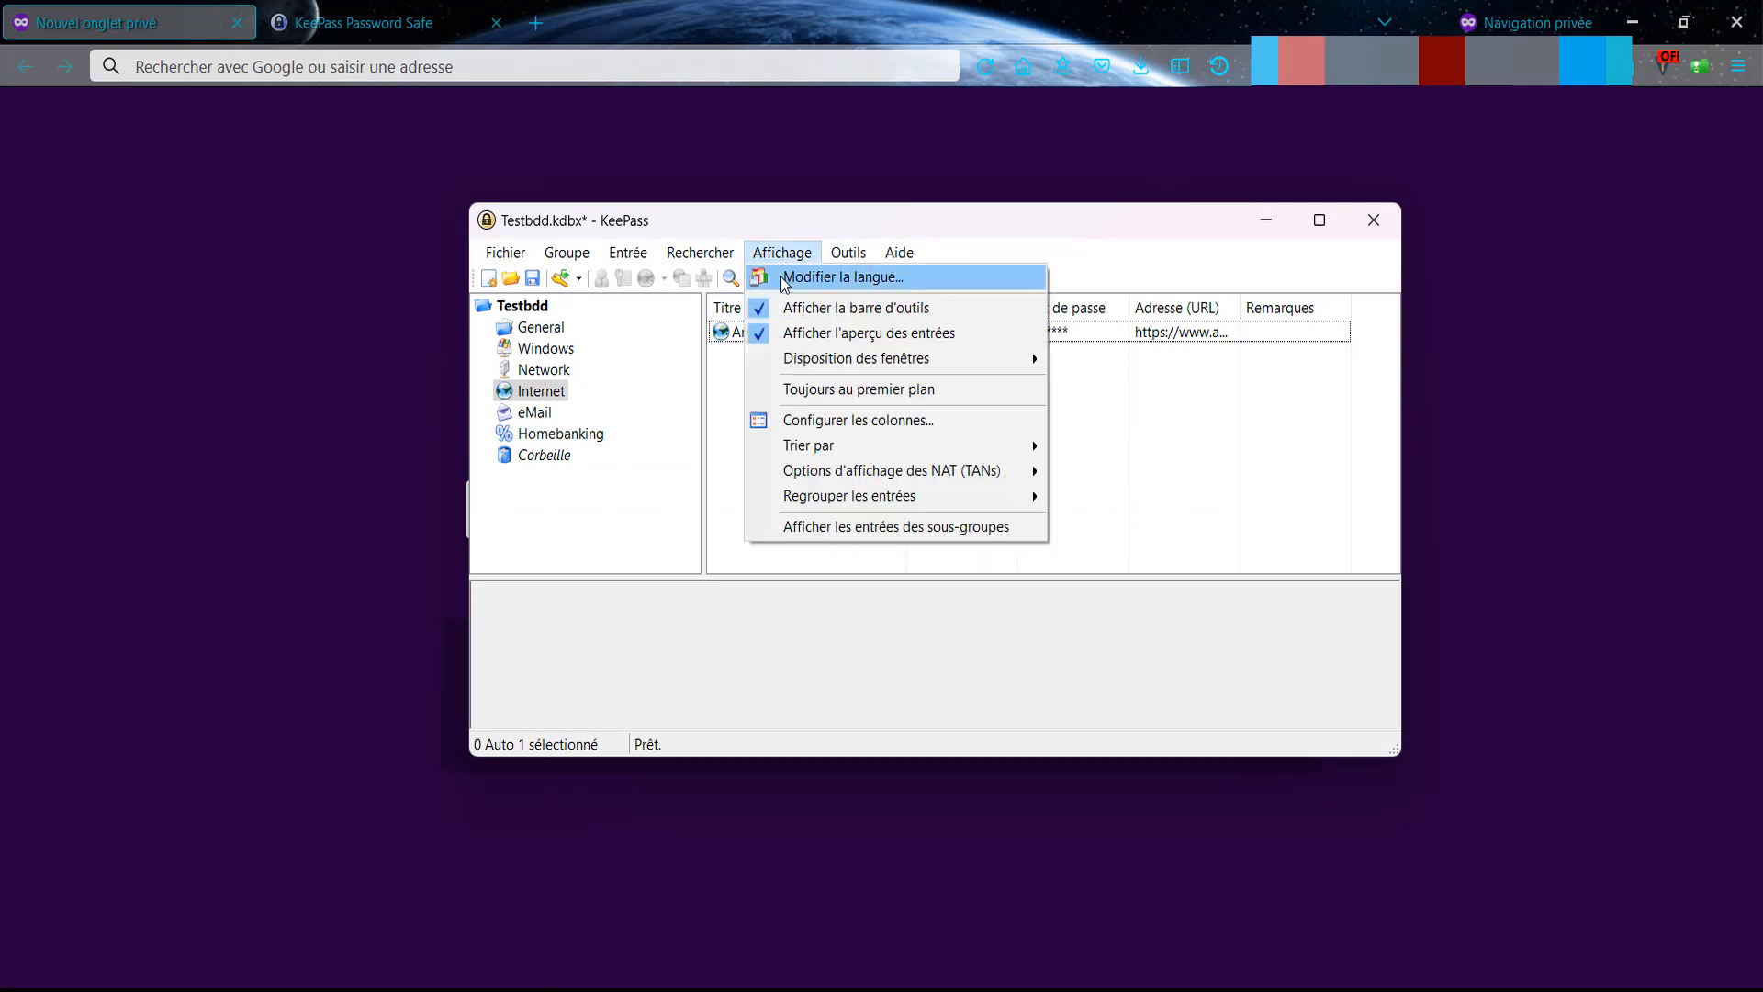
click(782, 277)
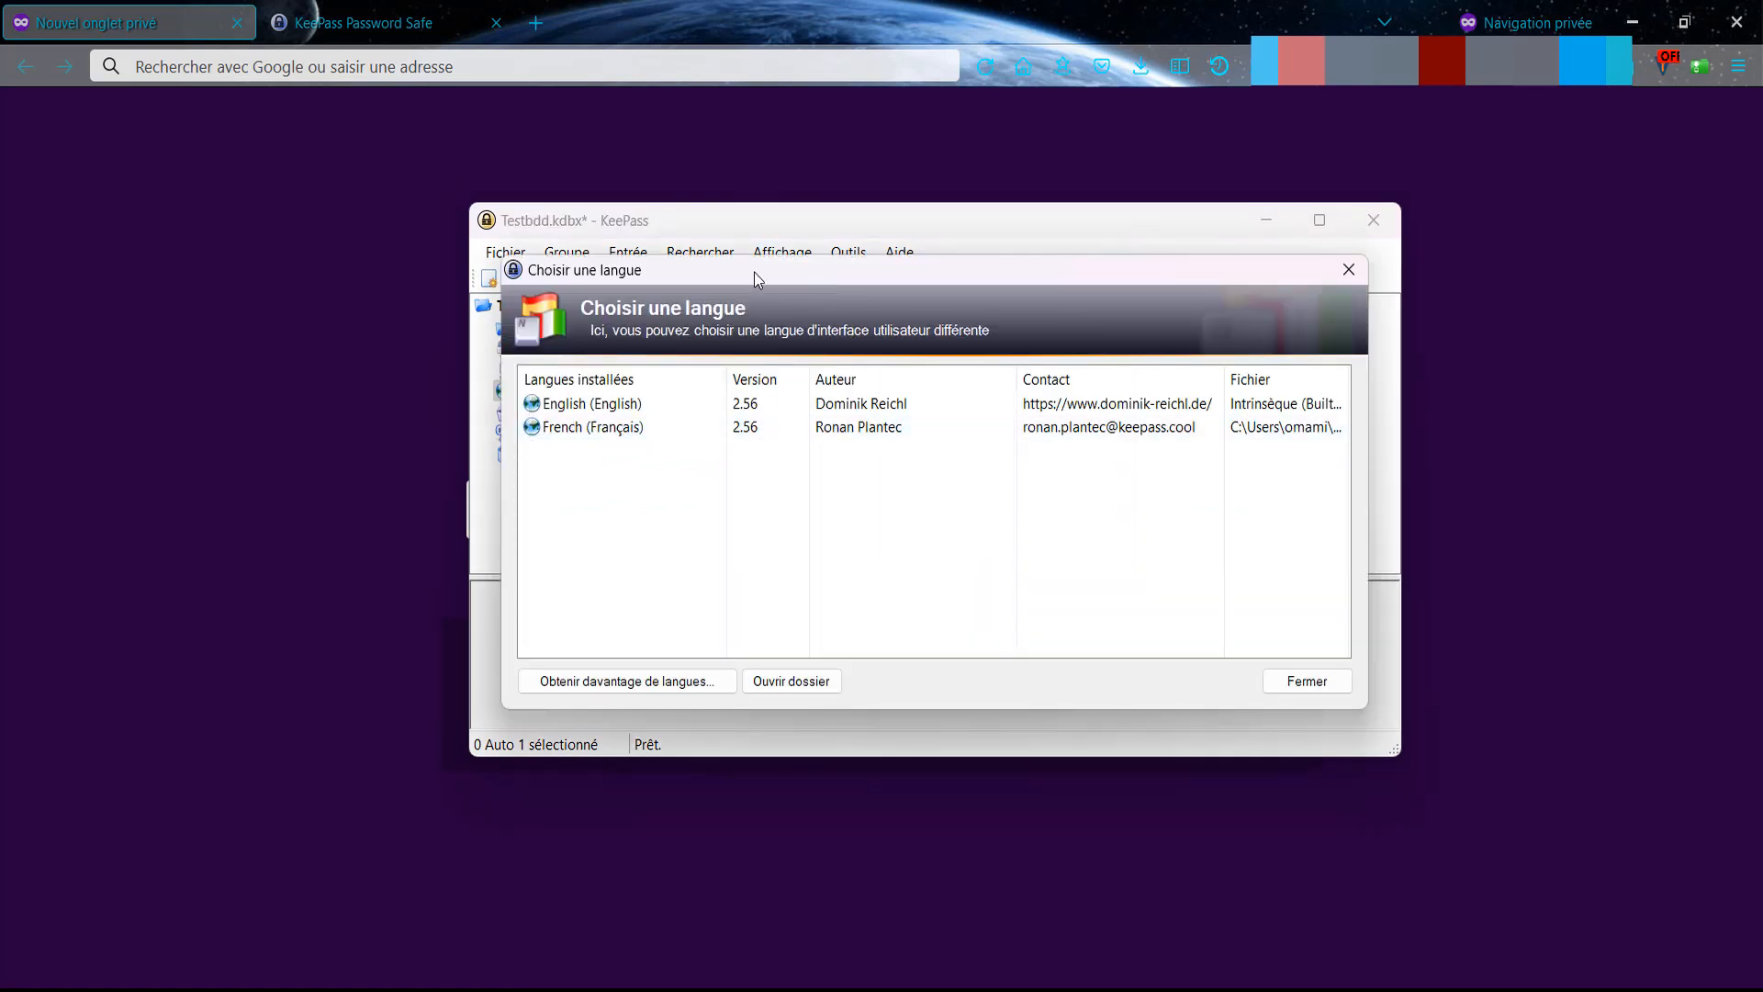
drag(753, 272, 847, 277)
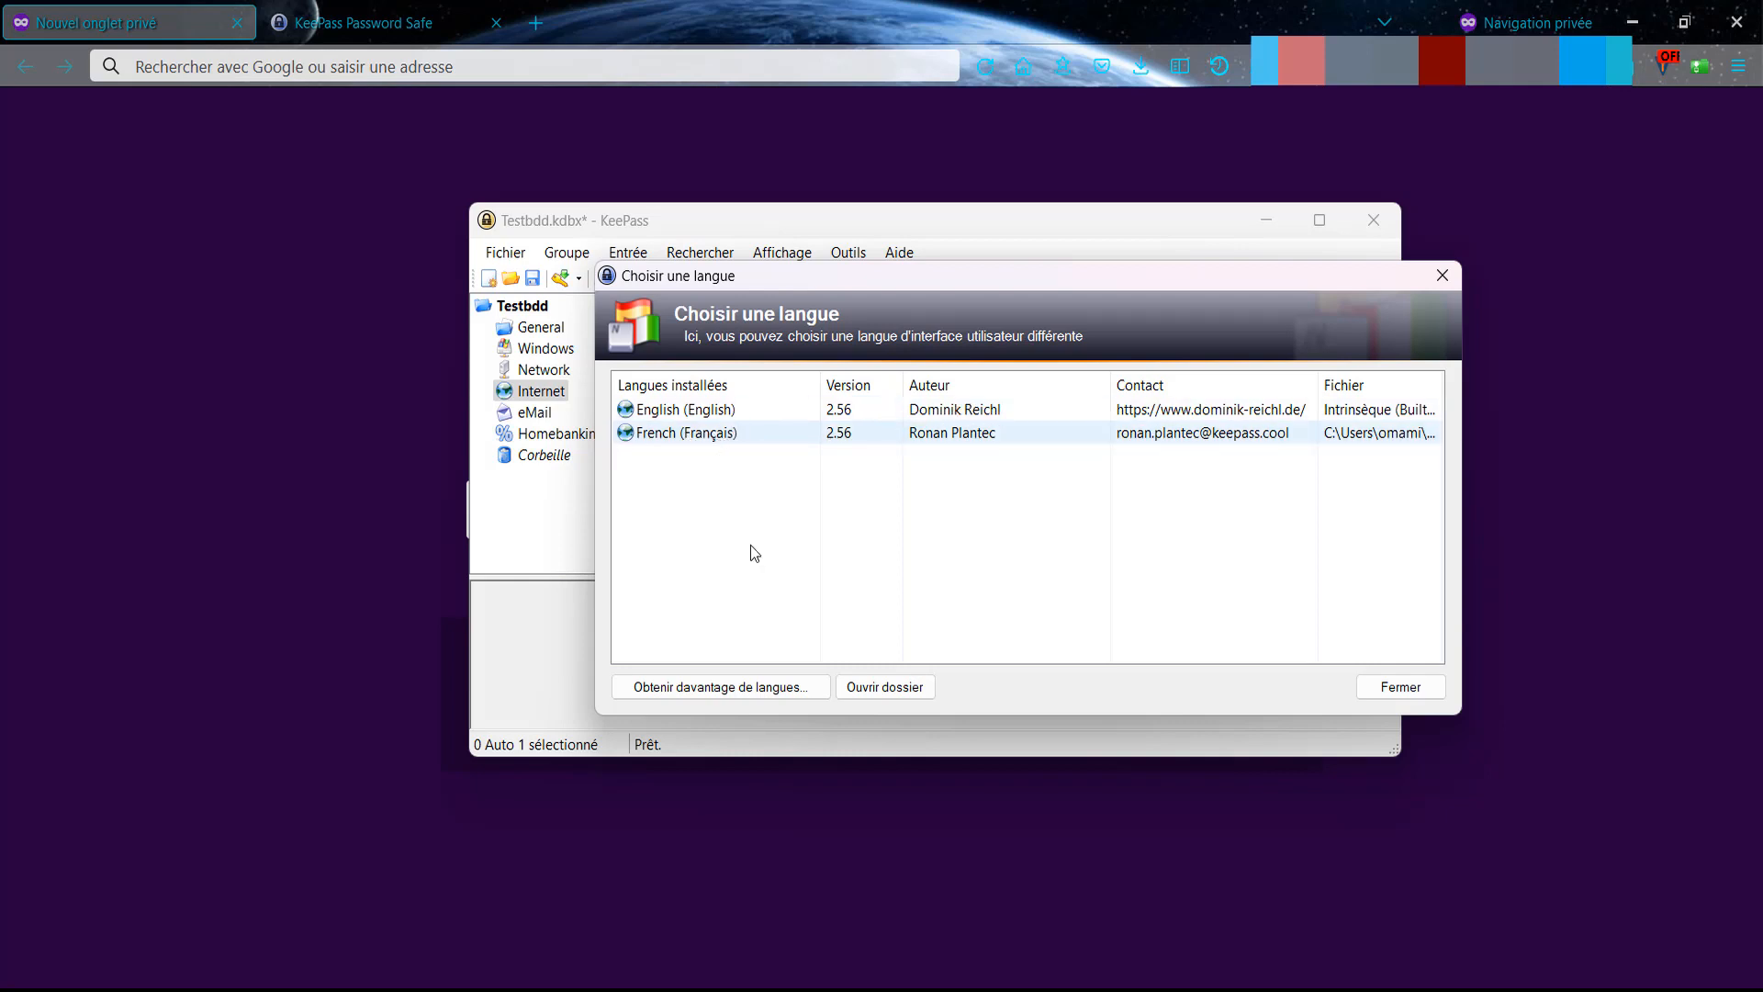
click(1400, 687)
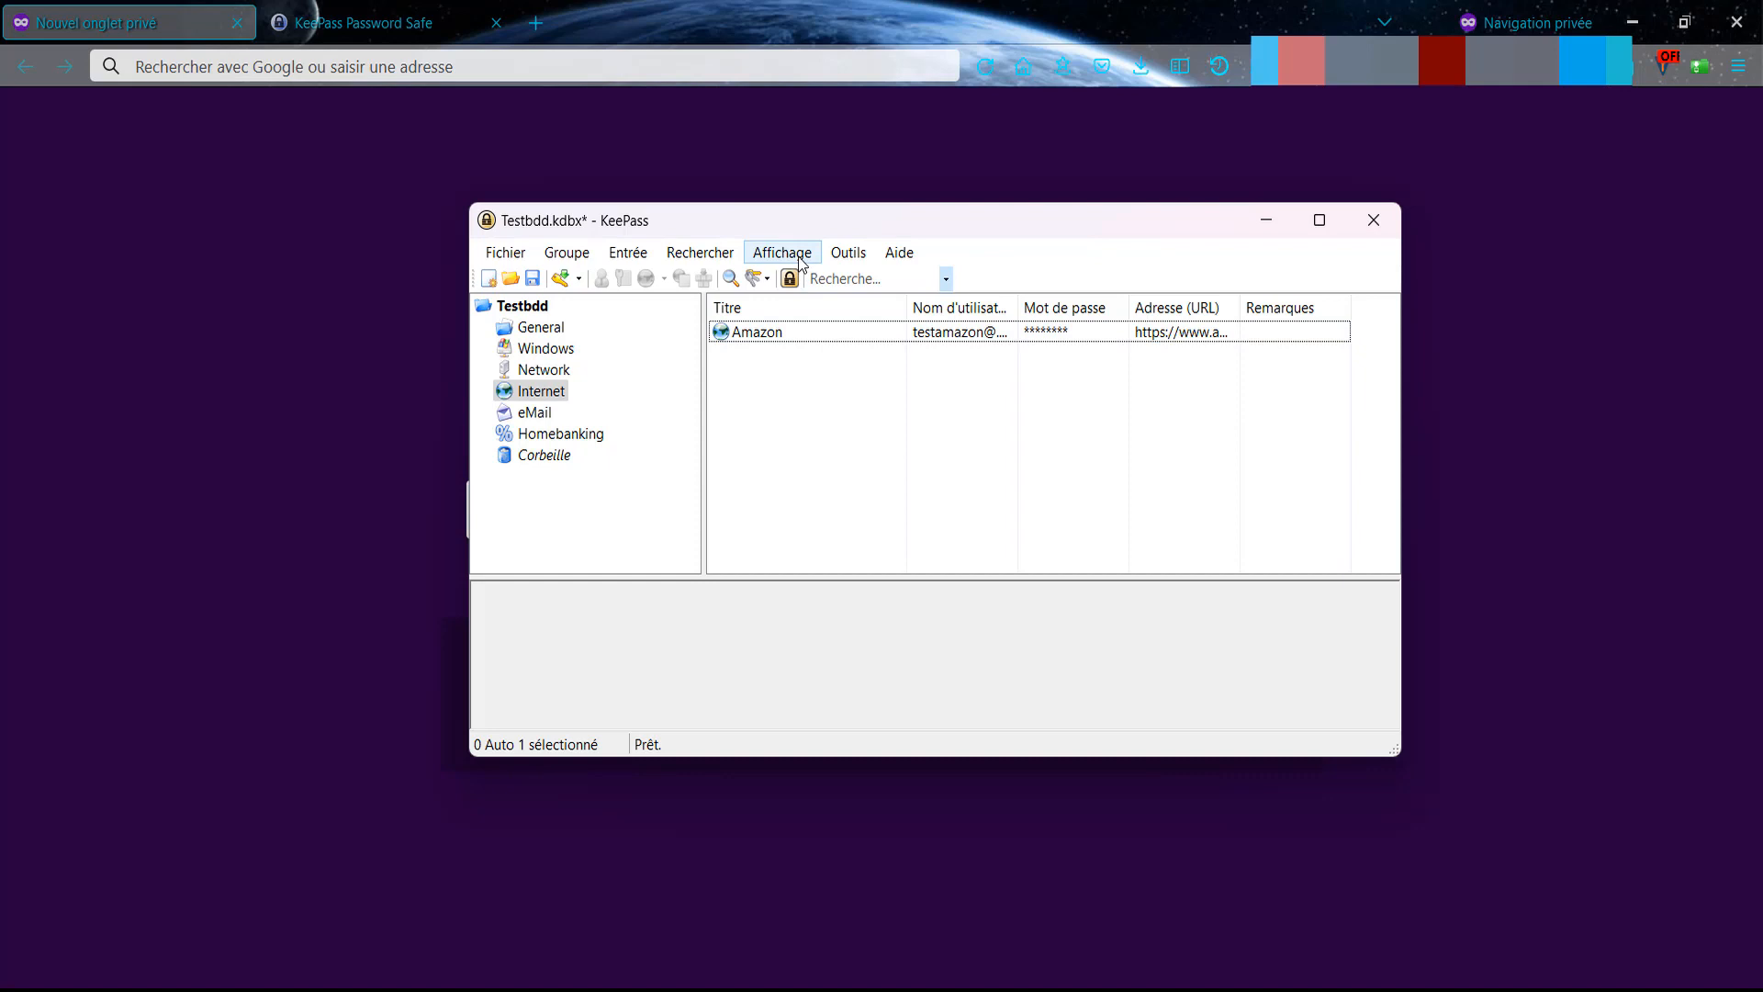
Open the security configuration notes in Notepad beside KeePass and review the listed threats, highlighting each one.
drag(802, 219, 446, 172)
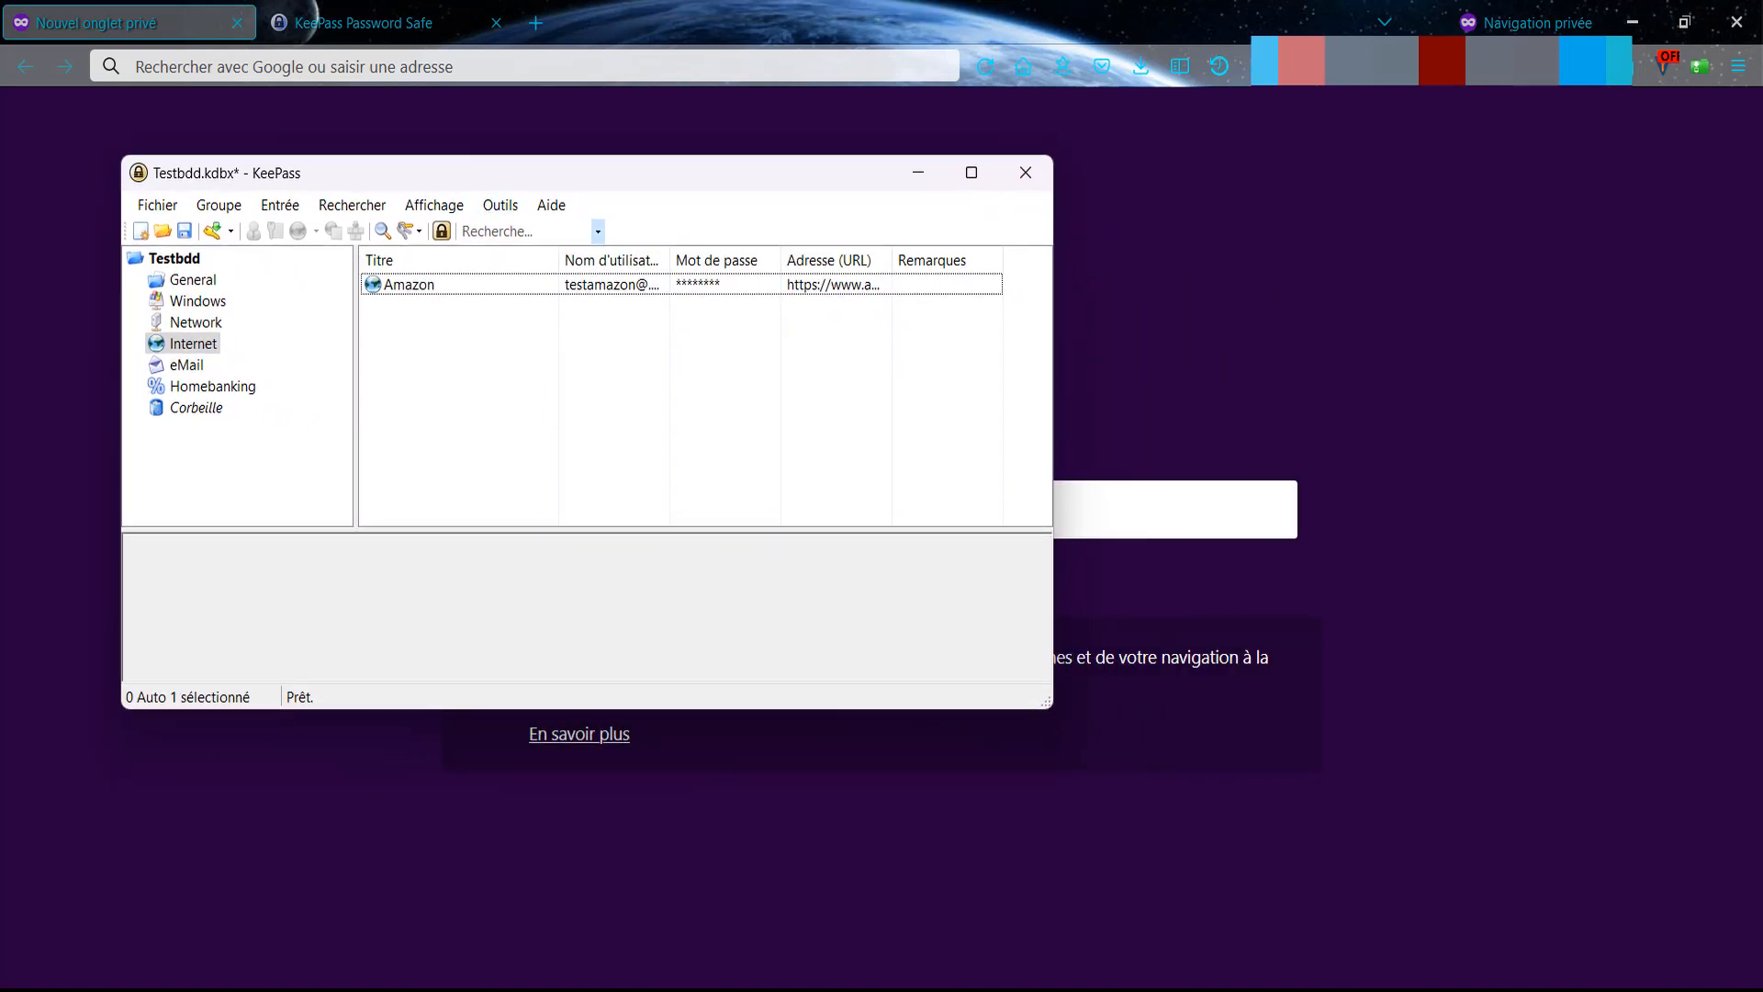
mouse_move(547, 989)
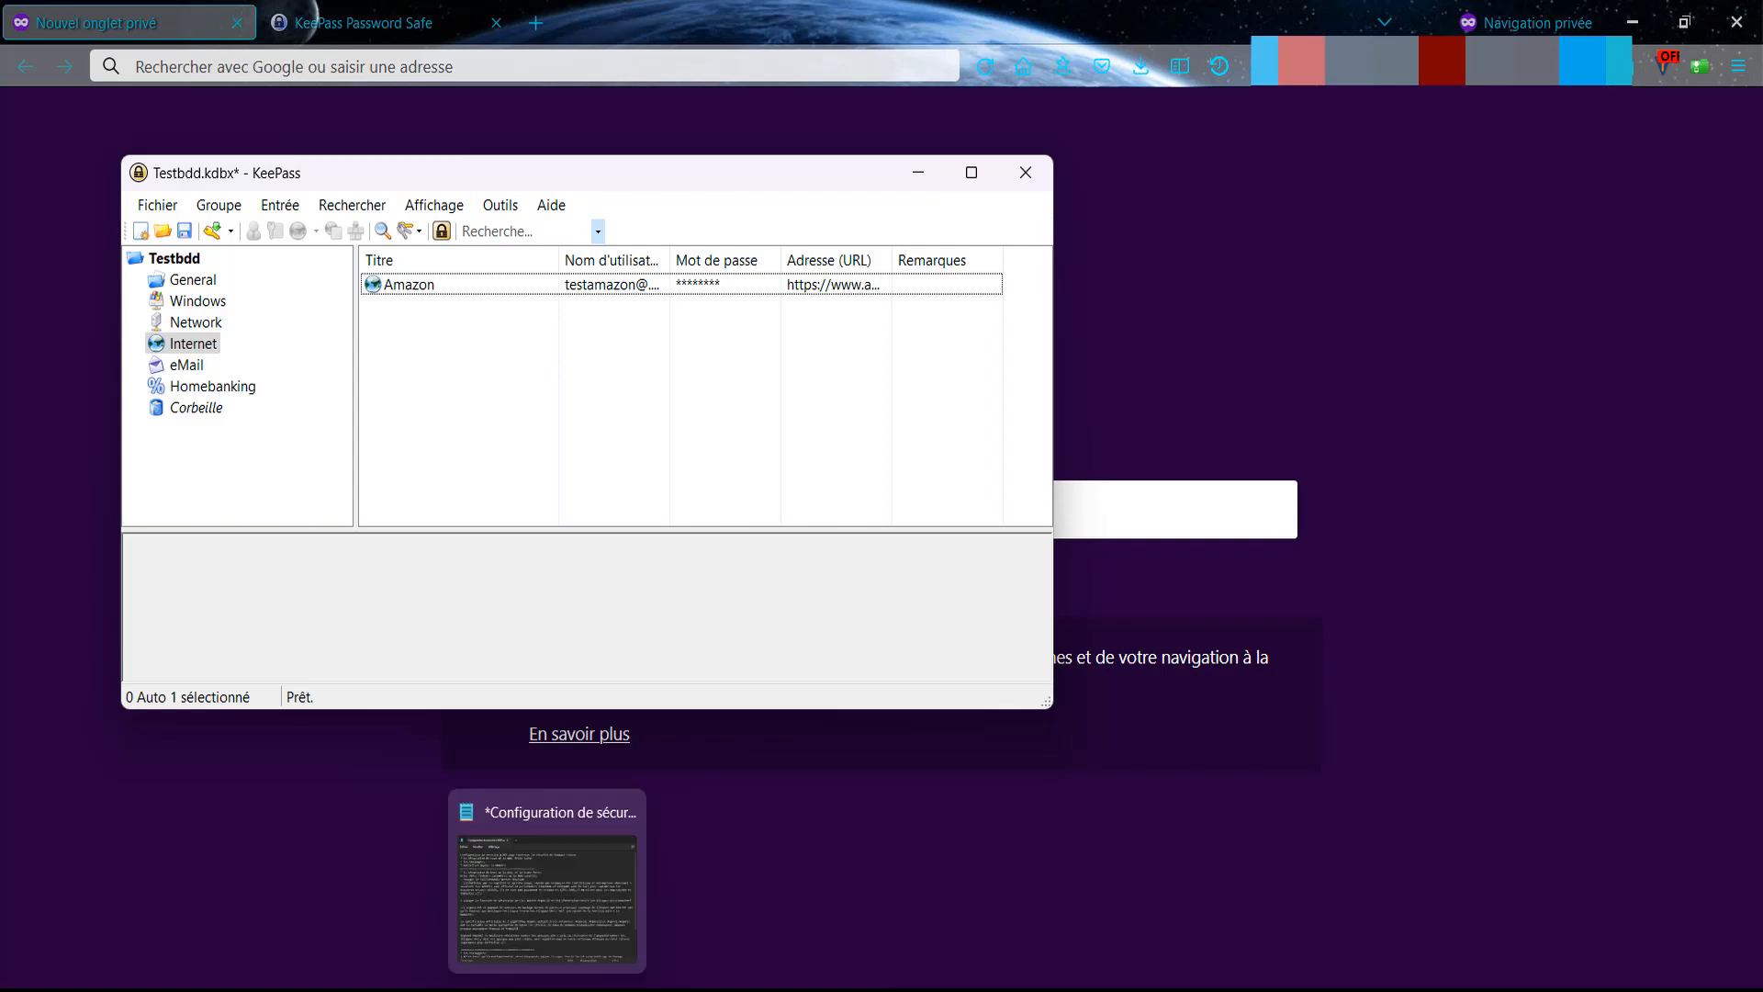
click(548, 989)
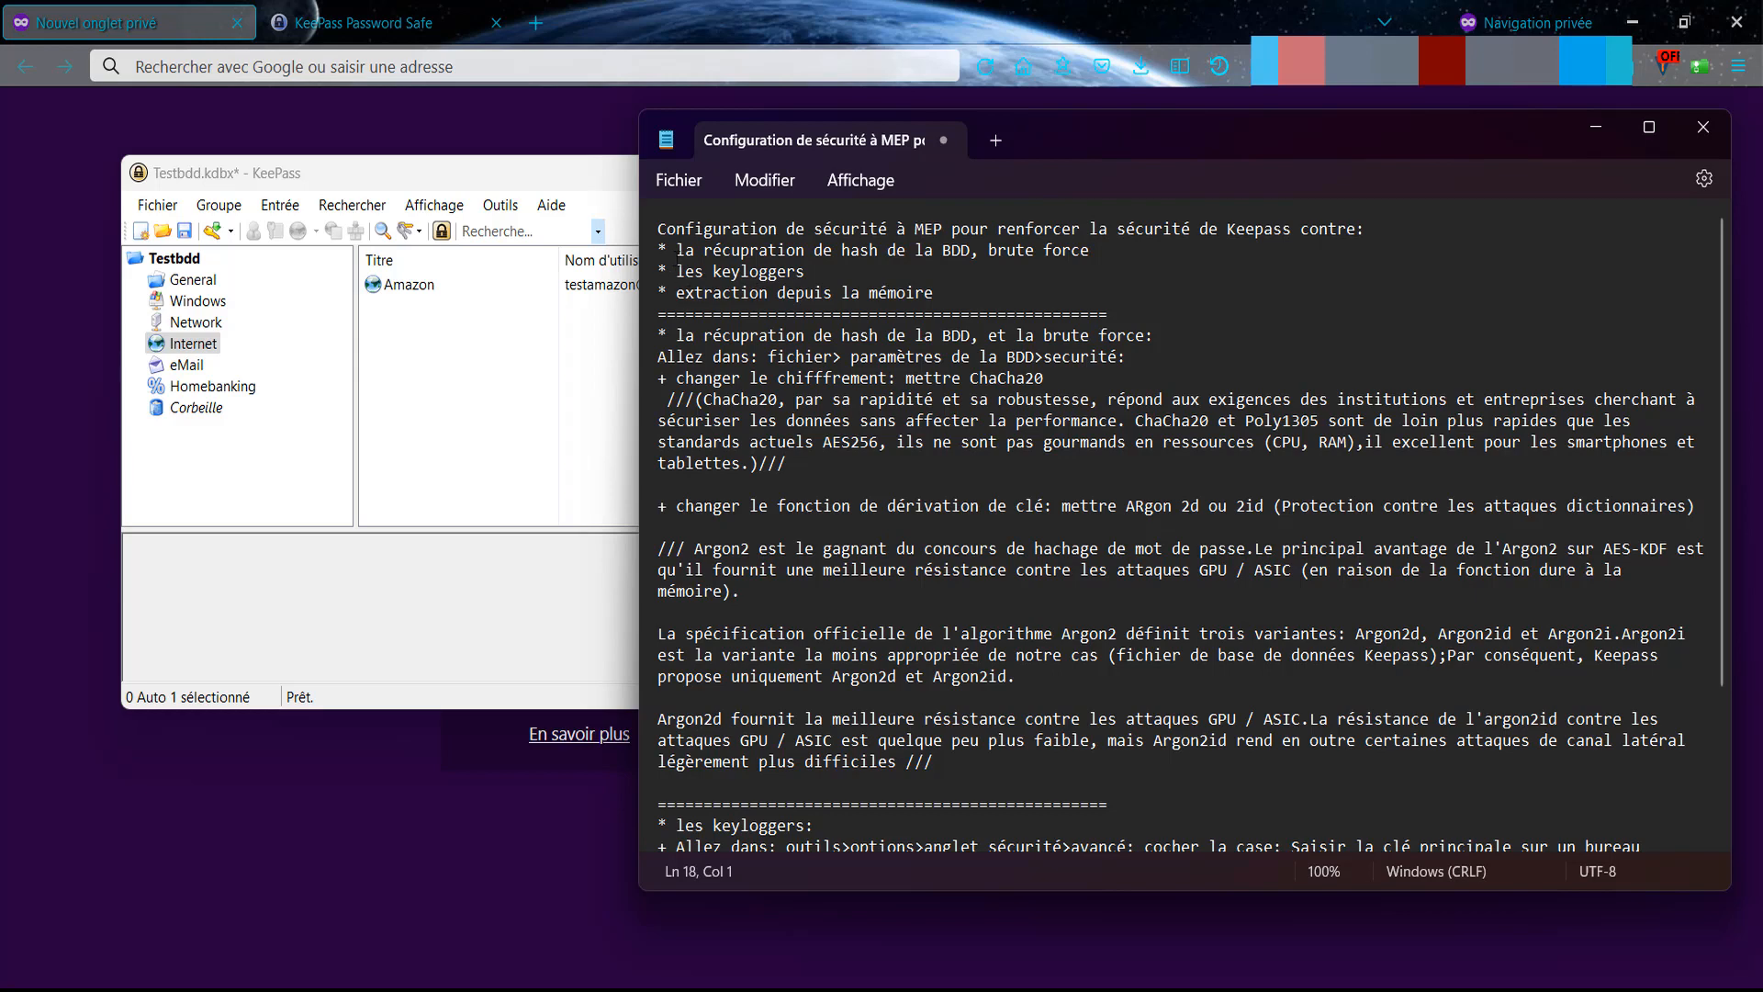
drag(677, 249, 1070, 261)
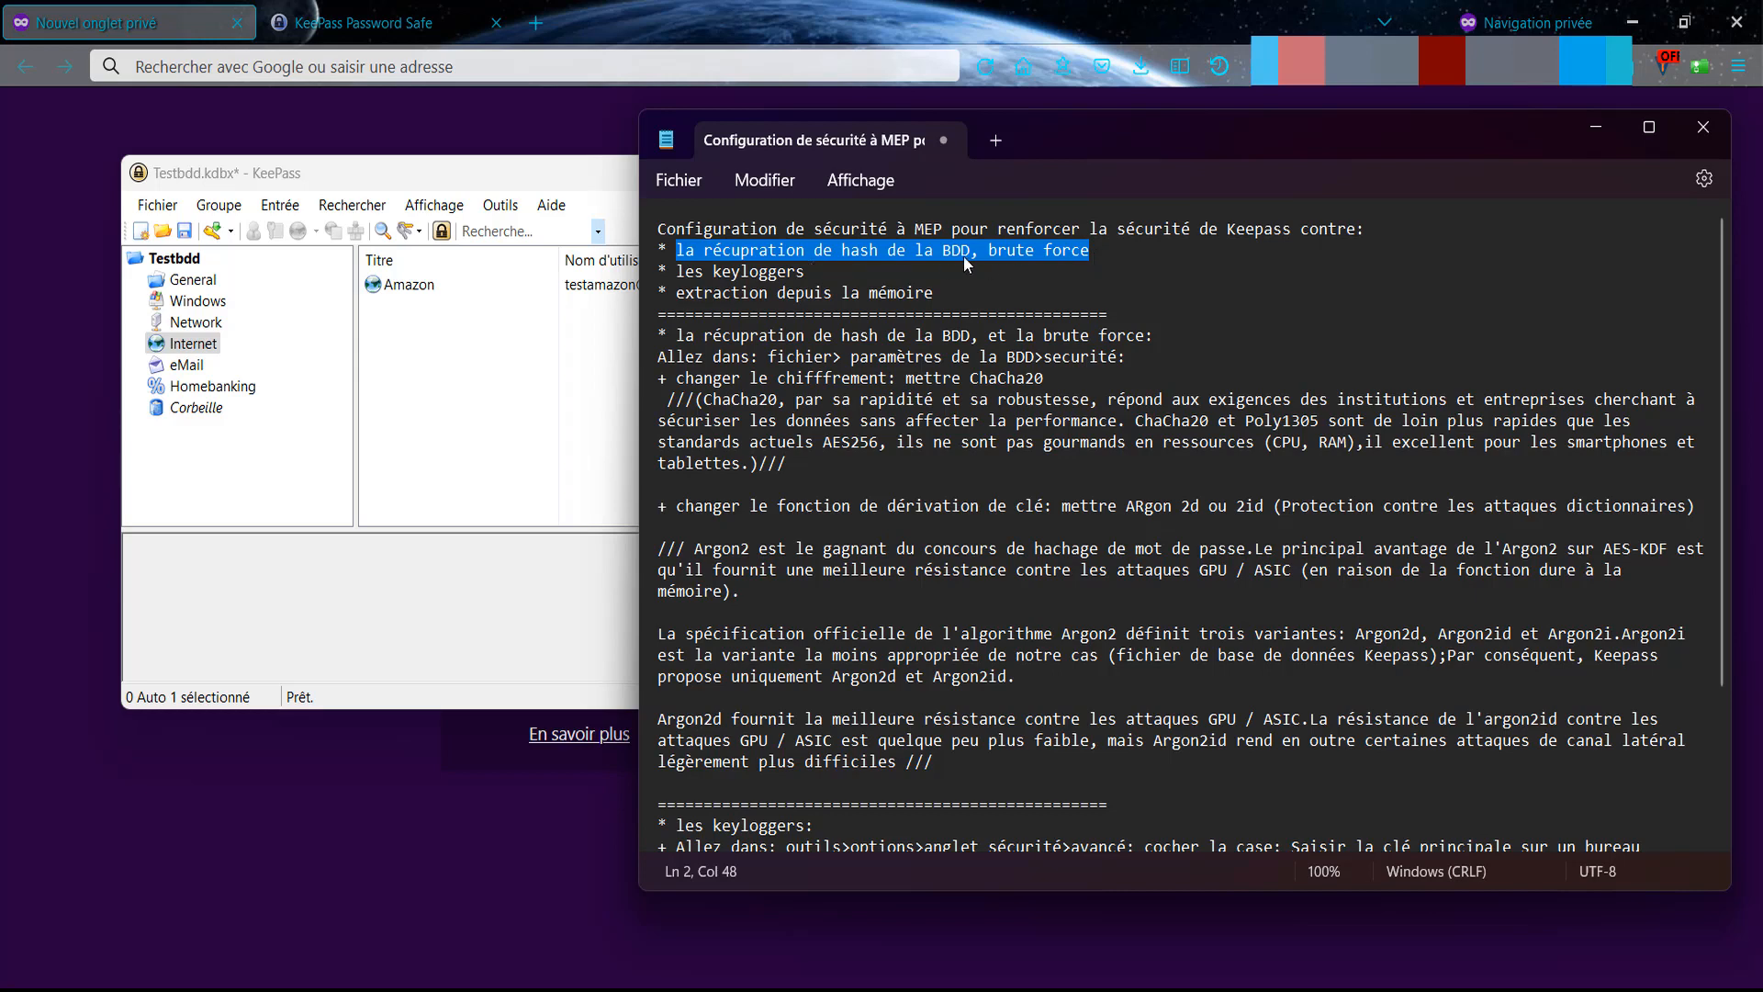
drag(669, 272, 829, 271)
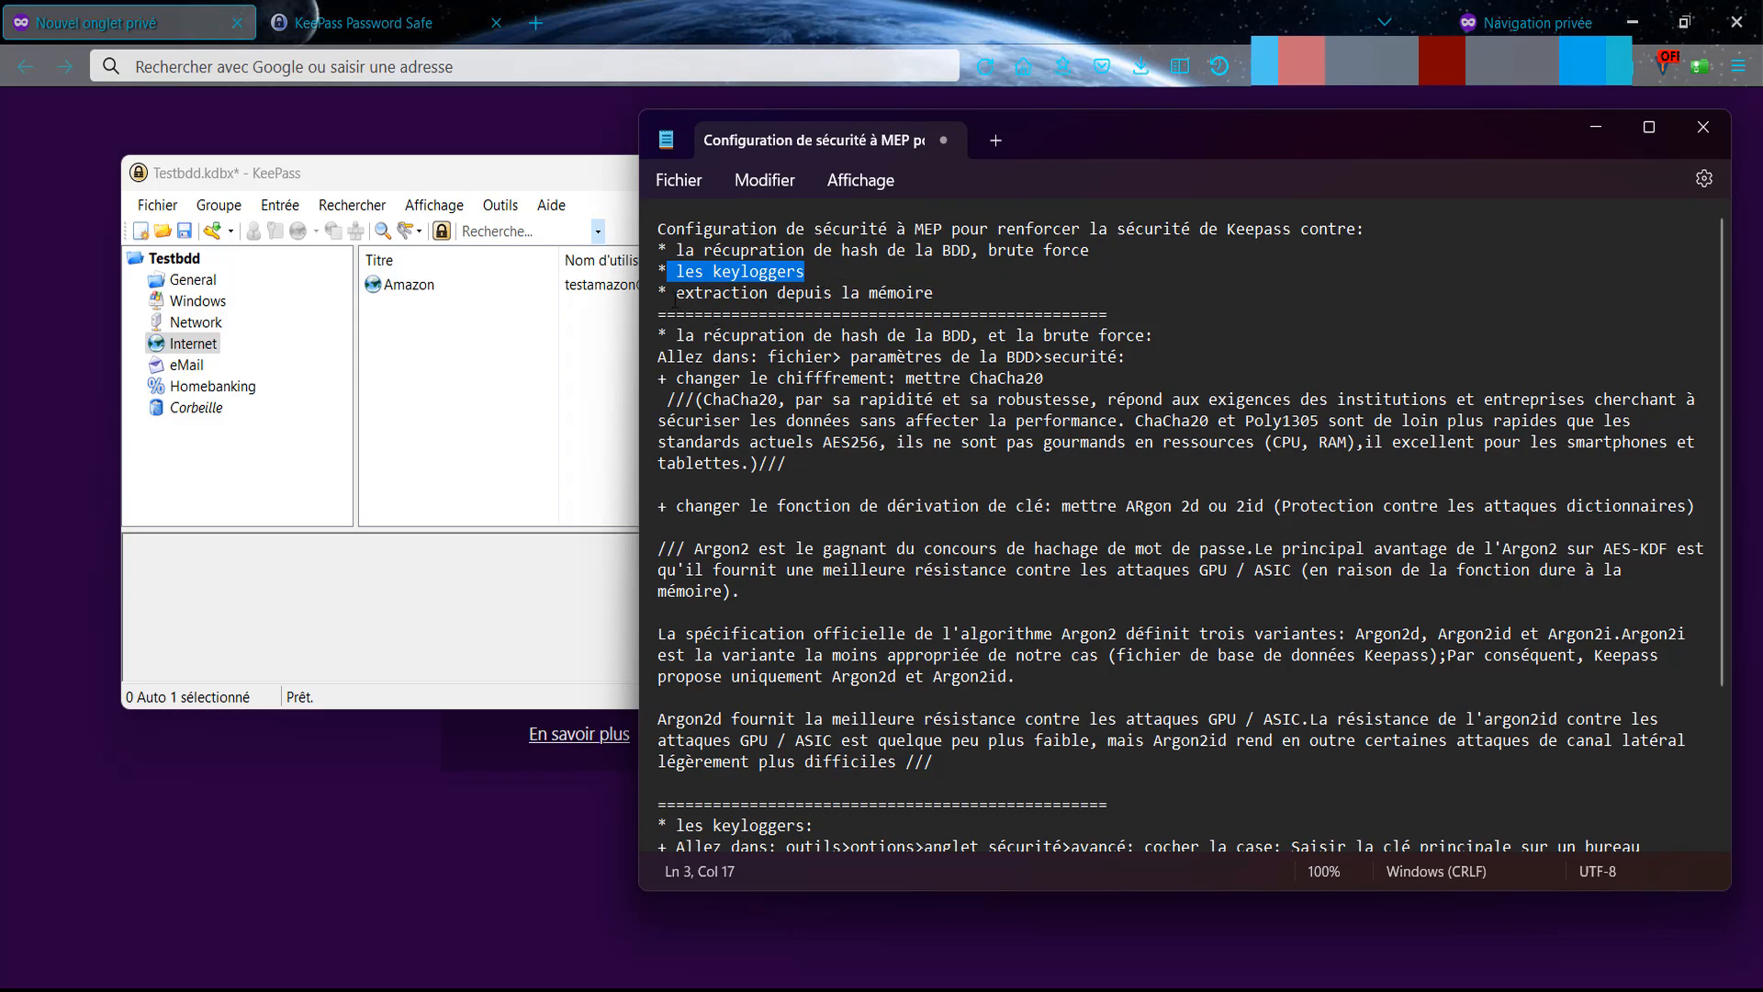
drag(676, 294, 946, 299)
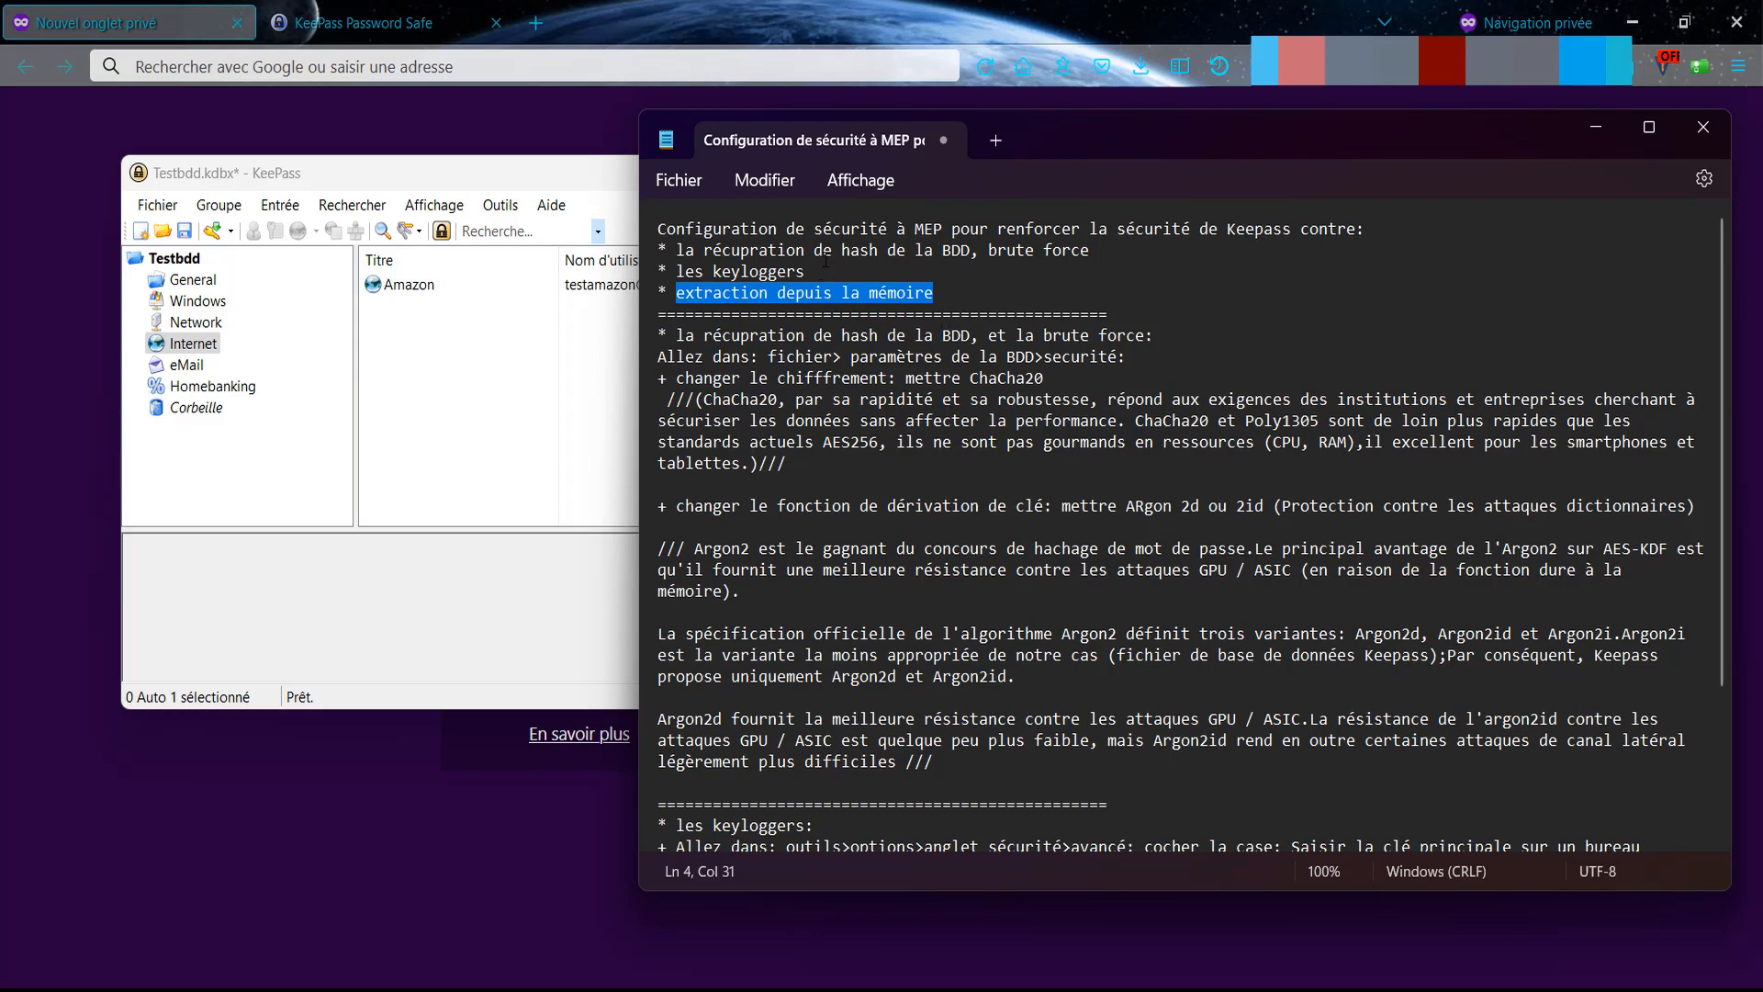
drag(824, 257, 961, 259)
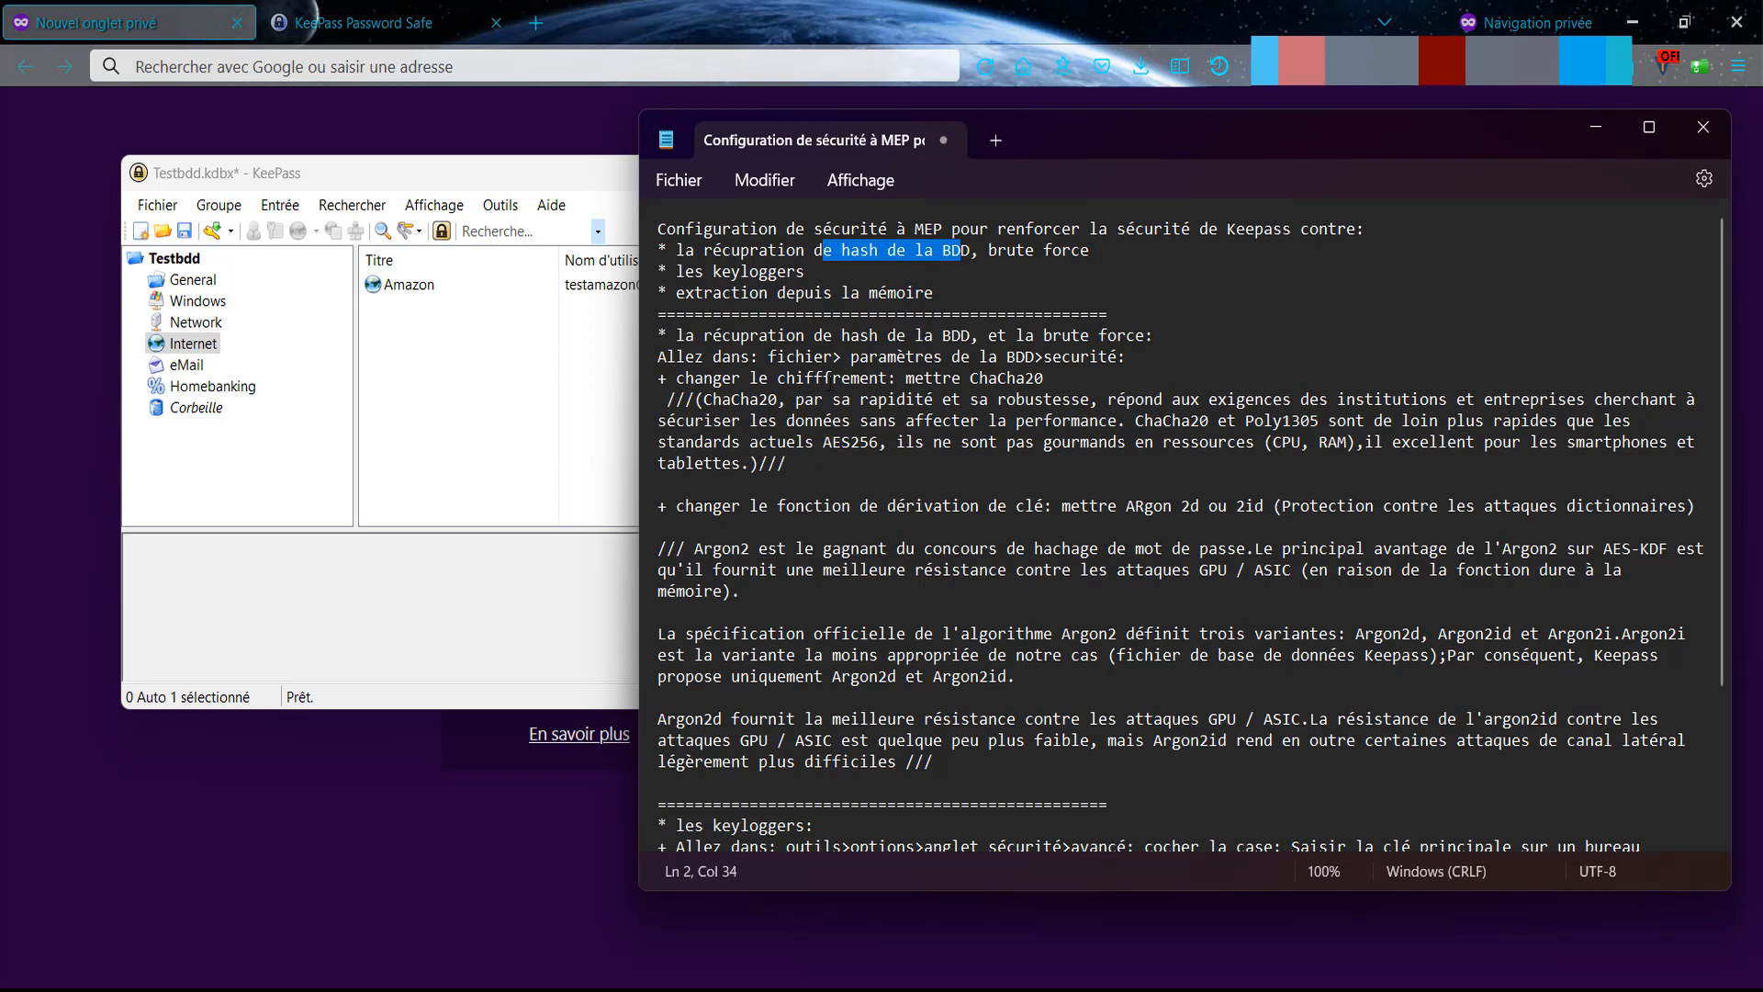
click(907, 314)
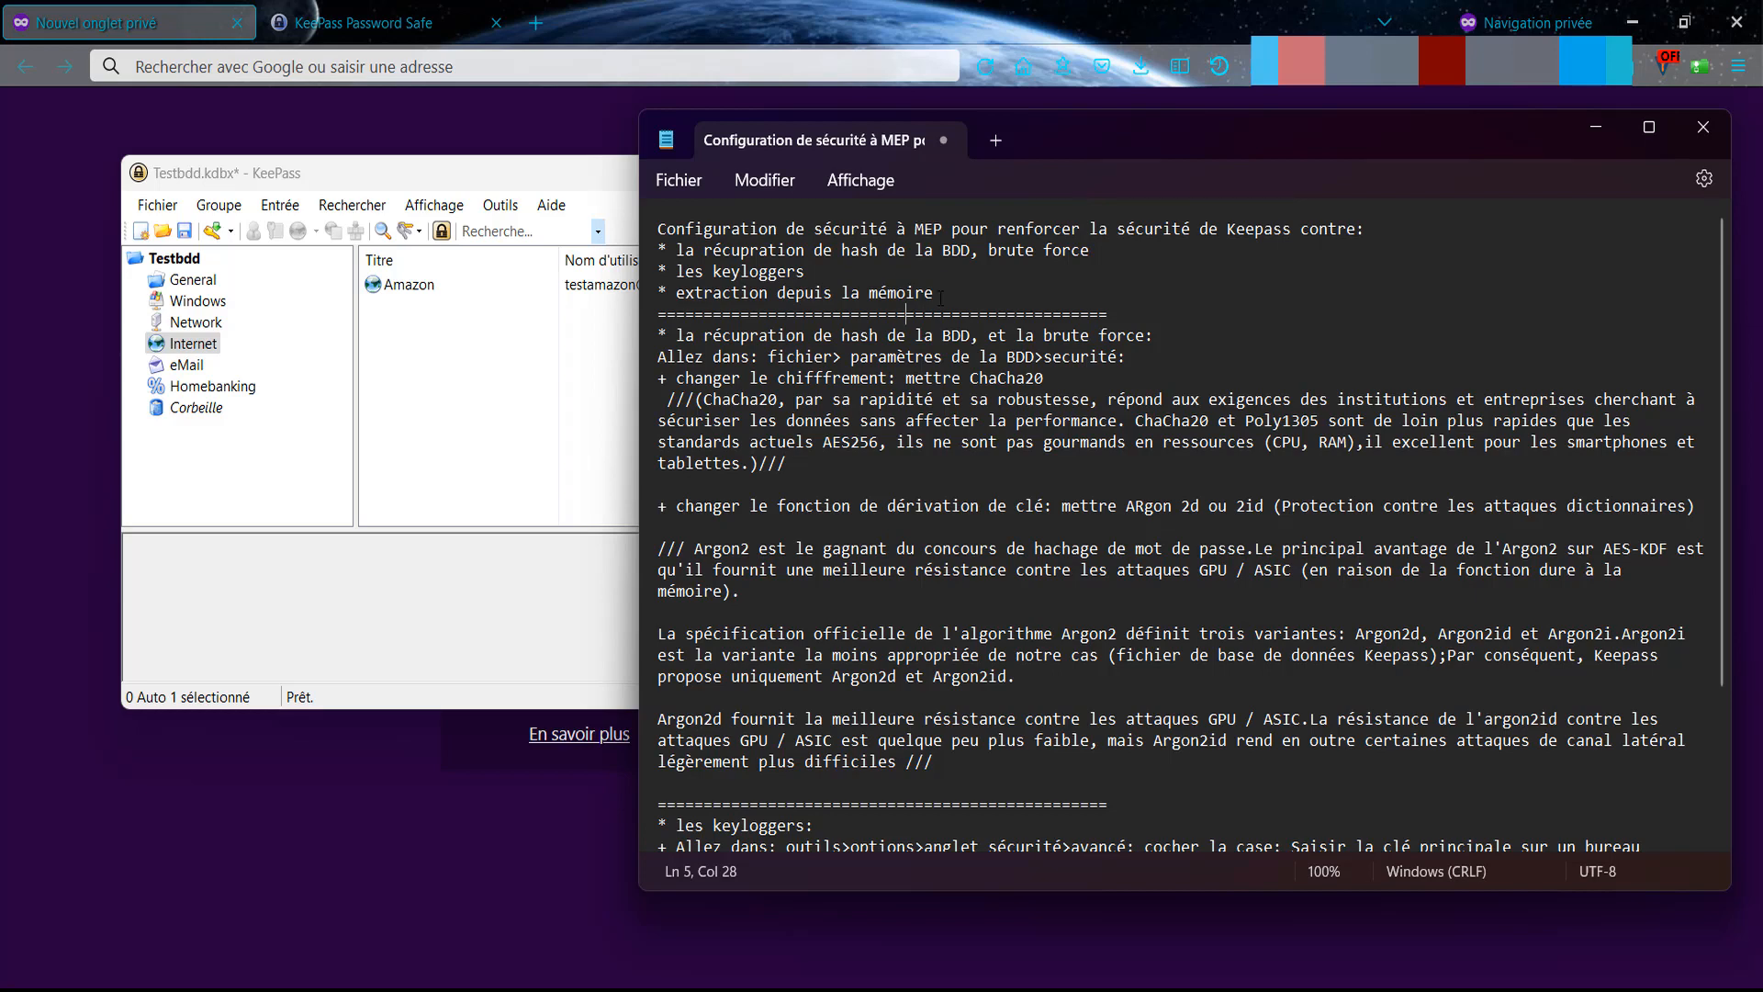
drag(940, 296, 663, 263)
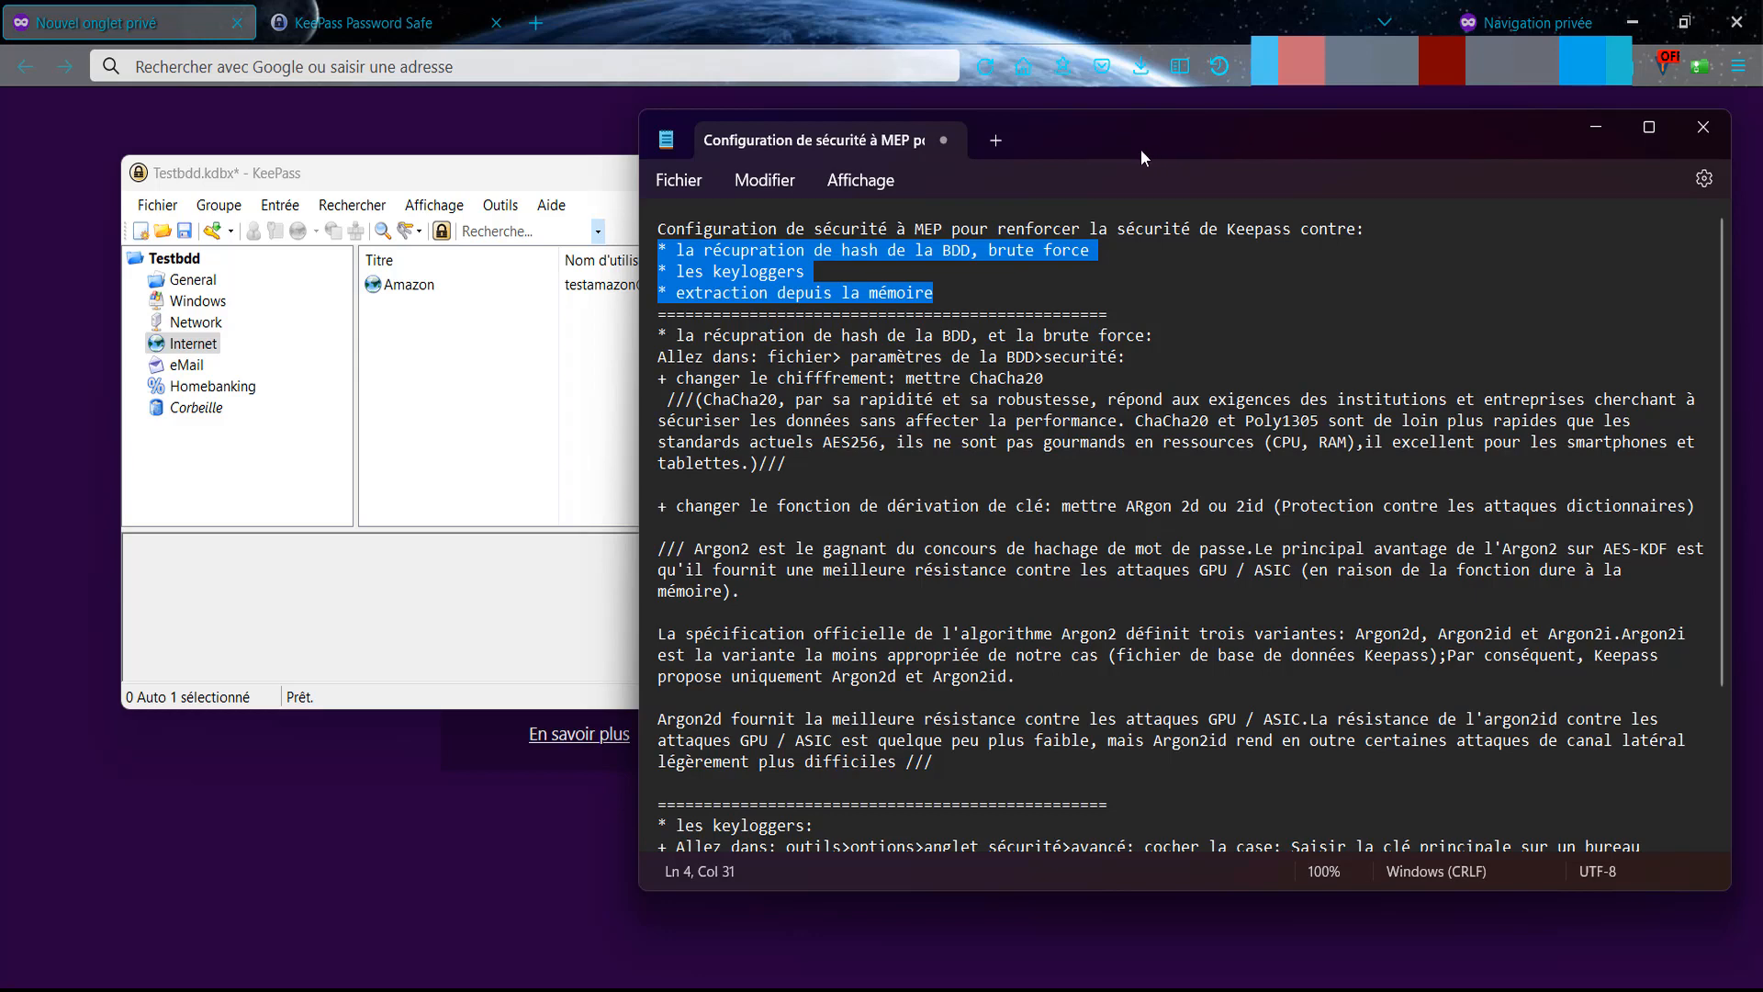
click(843, 378)
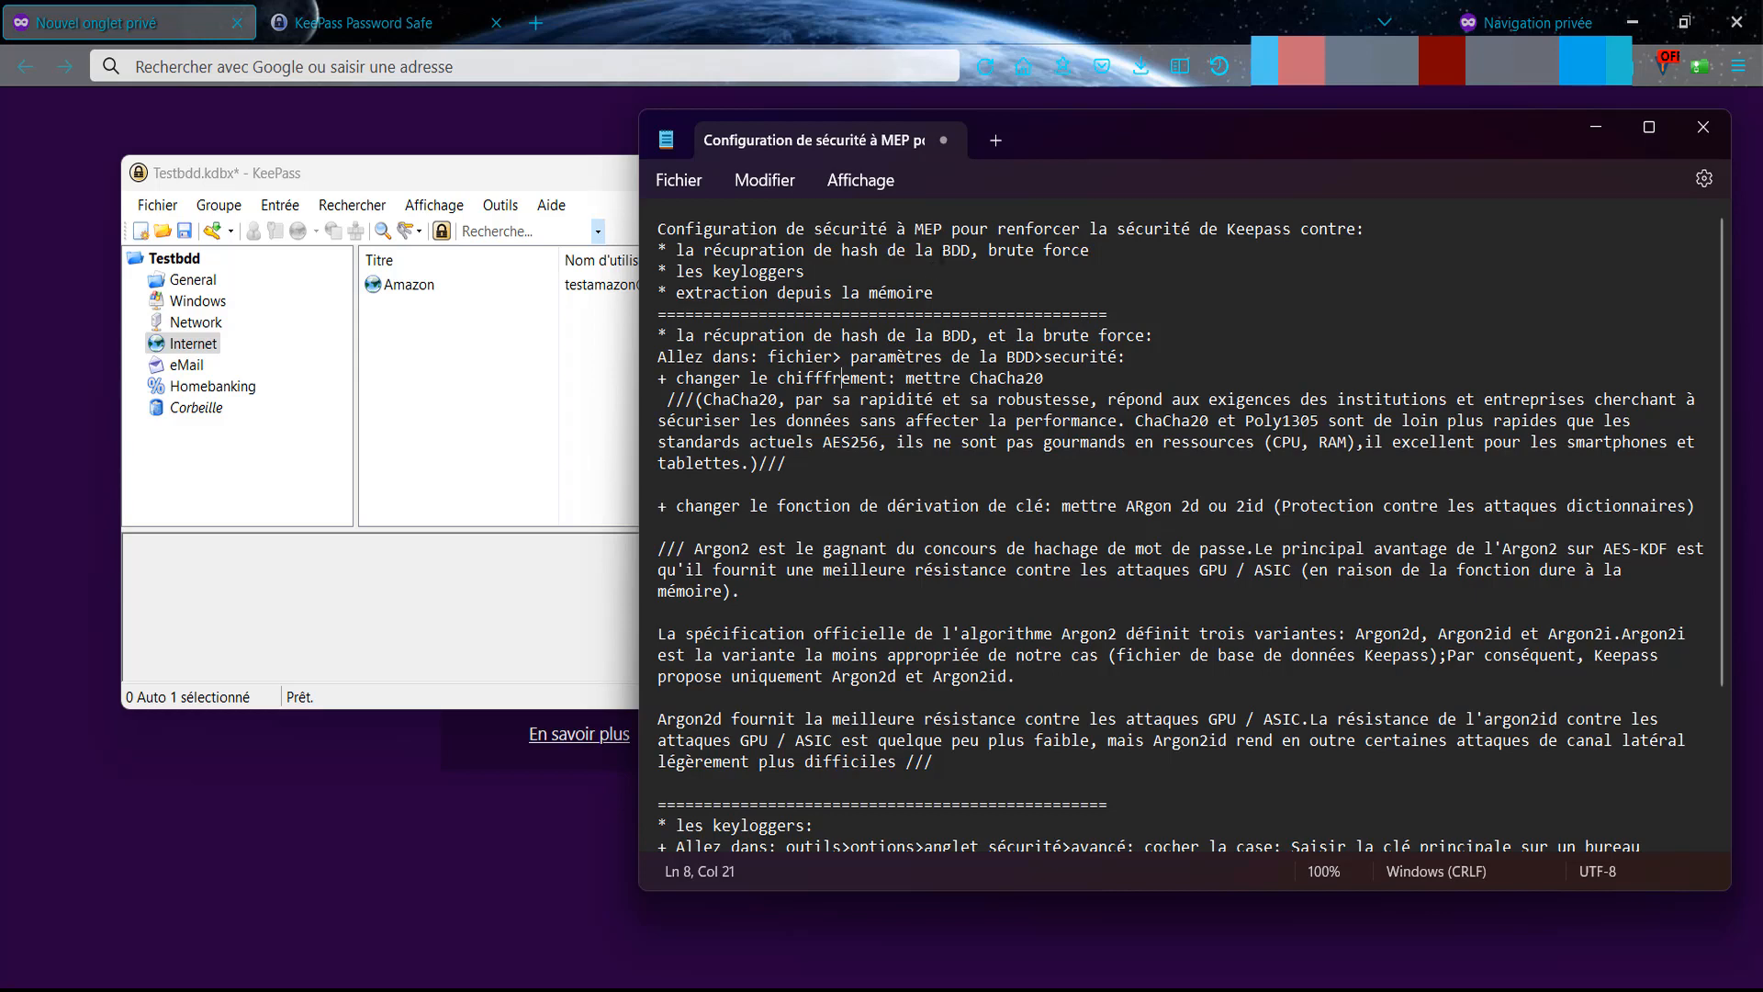
Open the security settings of the Testbdd database in KeePass.
drag(1137, 146, 1267, 146)
click(157, 205)
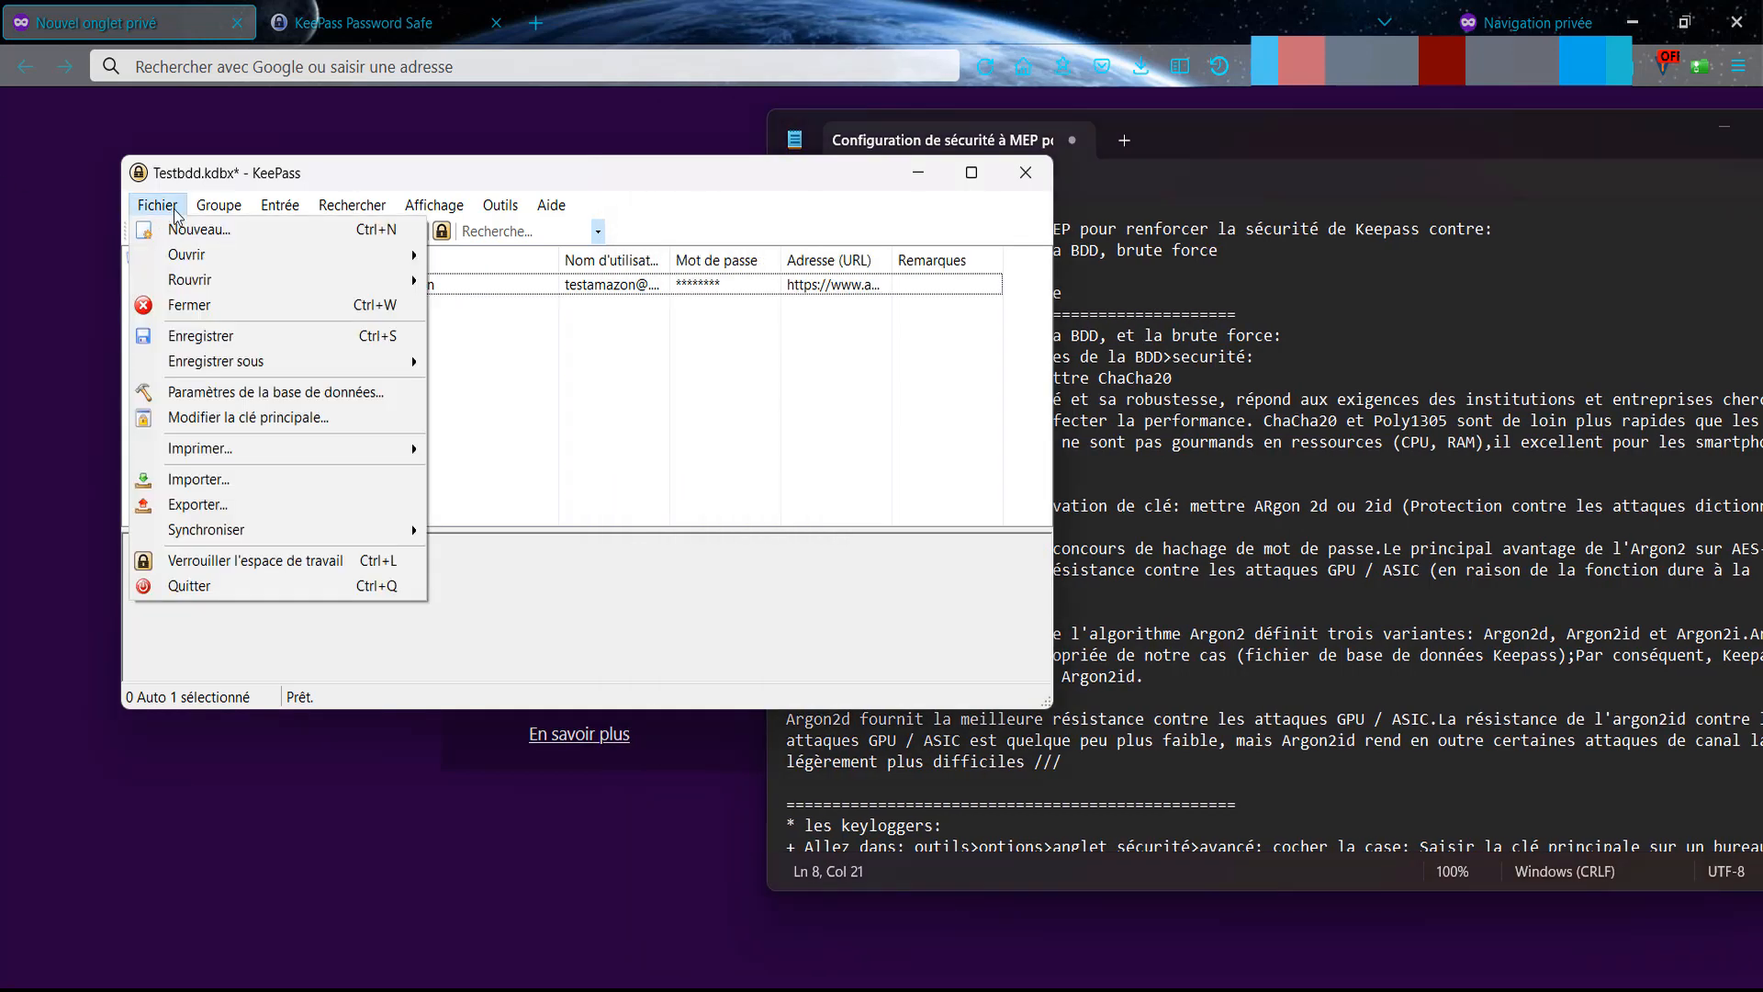
click(615, 184)
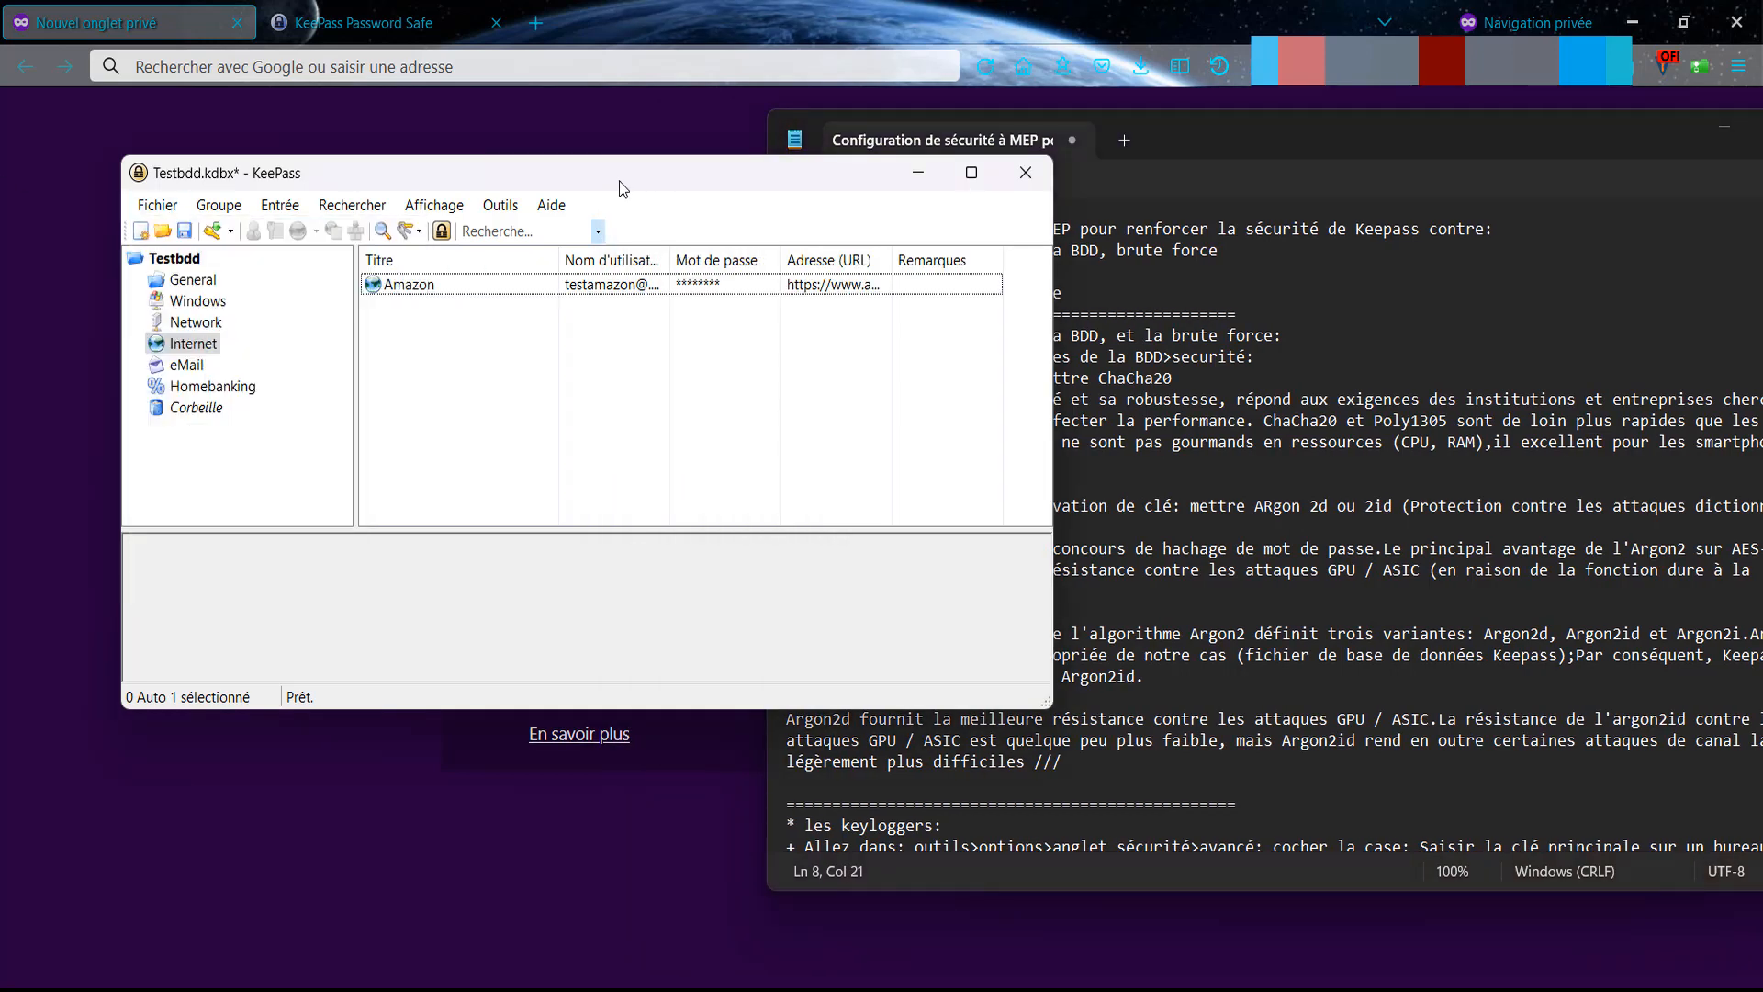
click(158, 206)
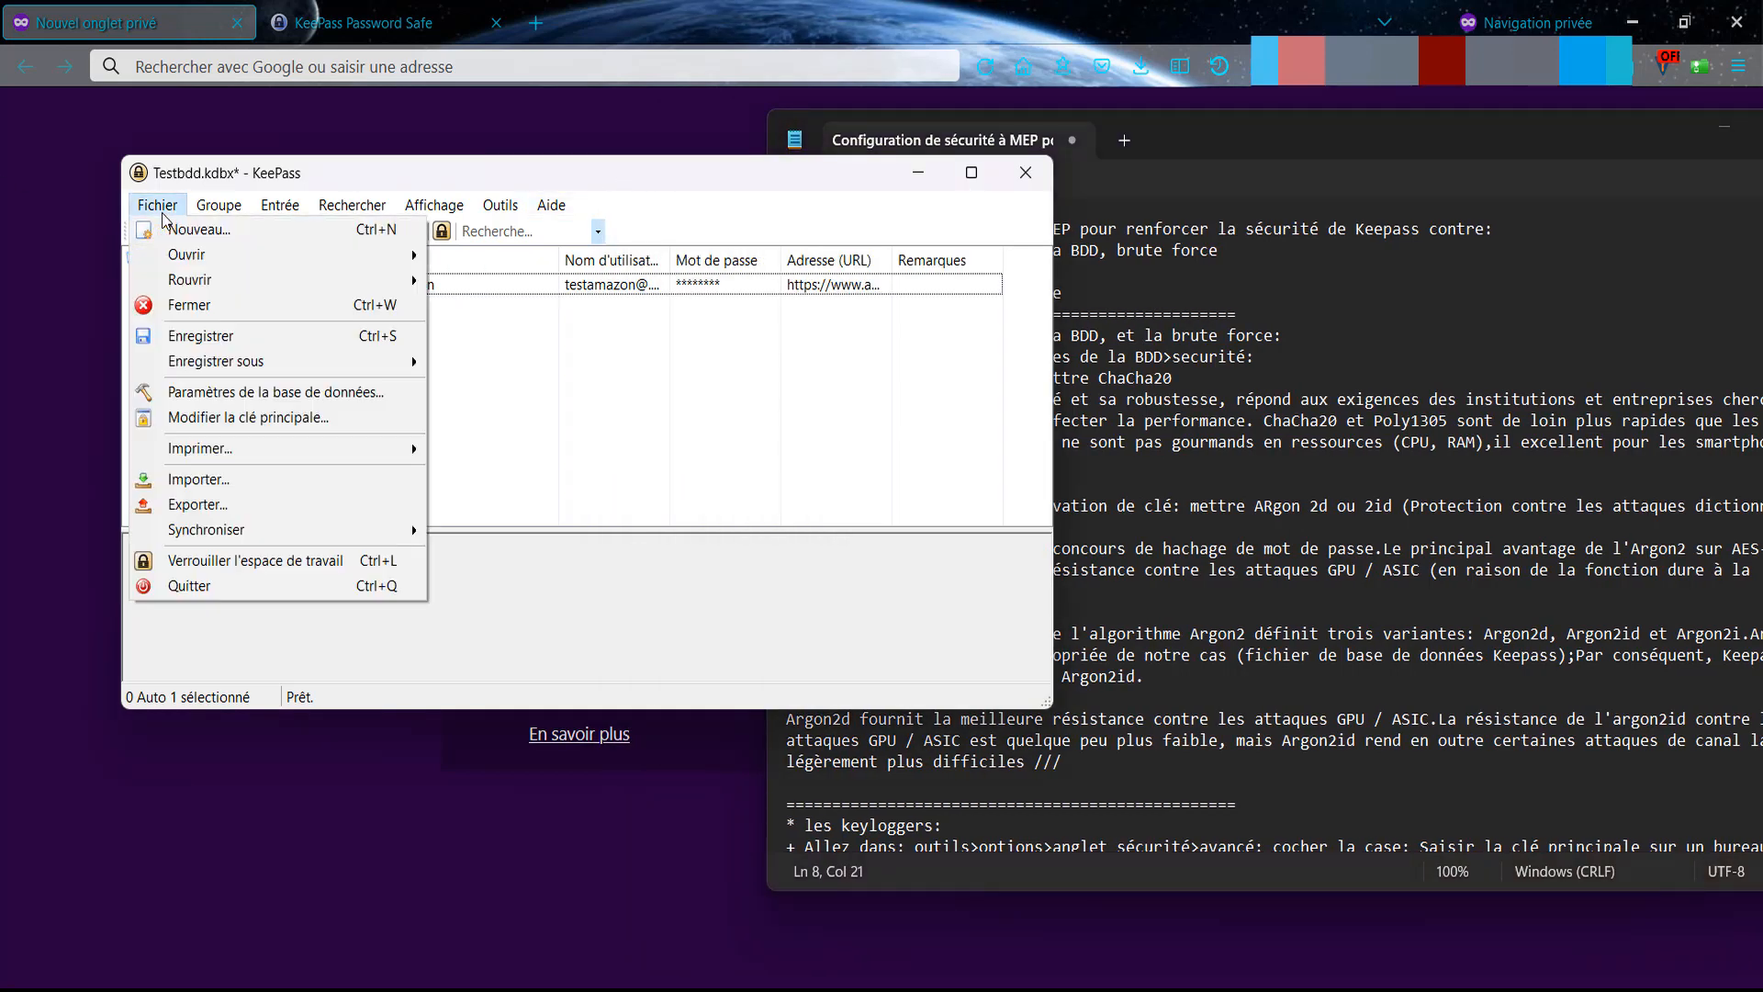
click(208, 401)
drag(694, 152, 775, 171)
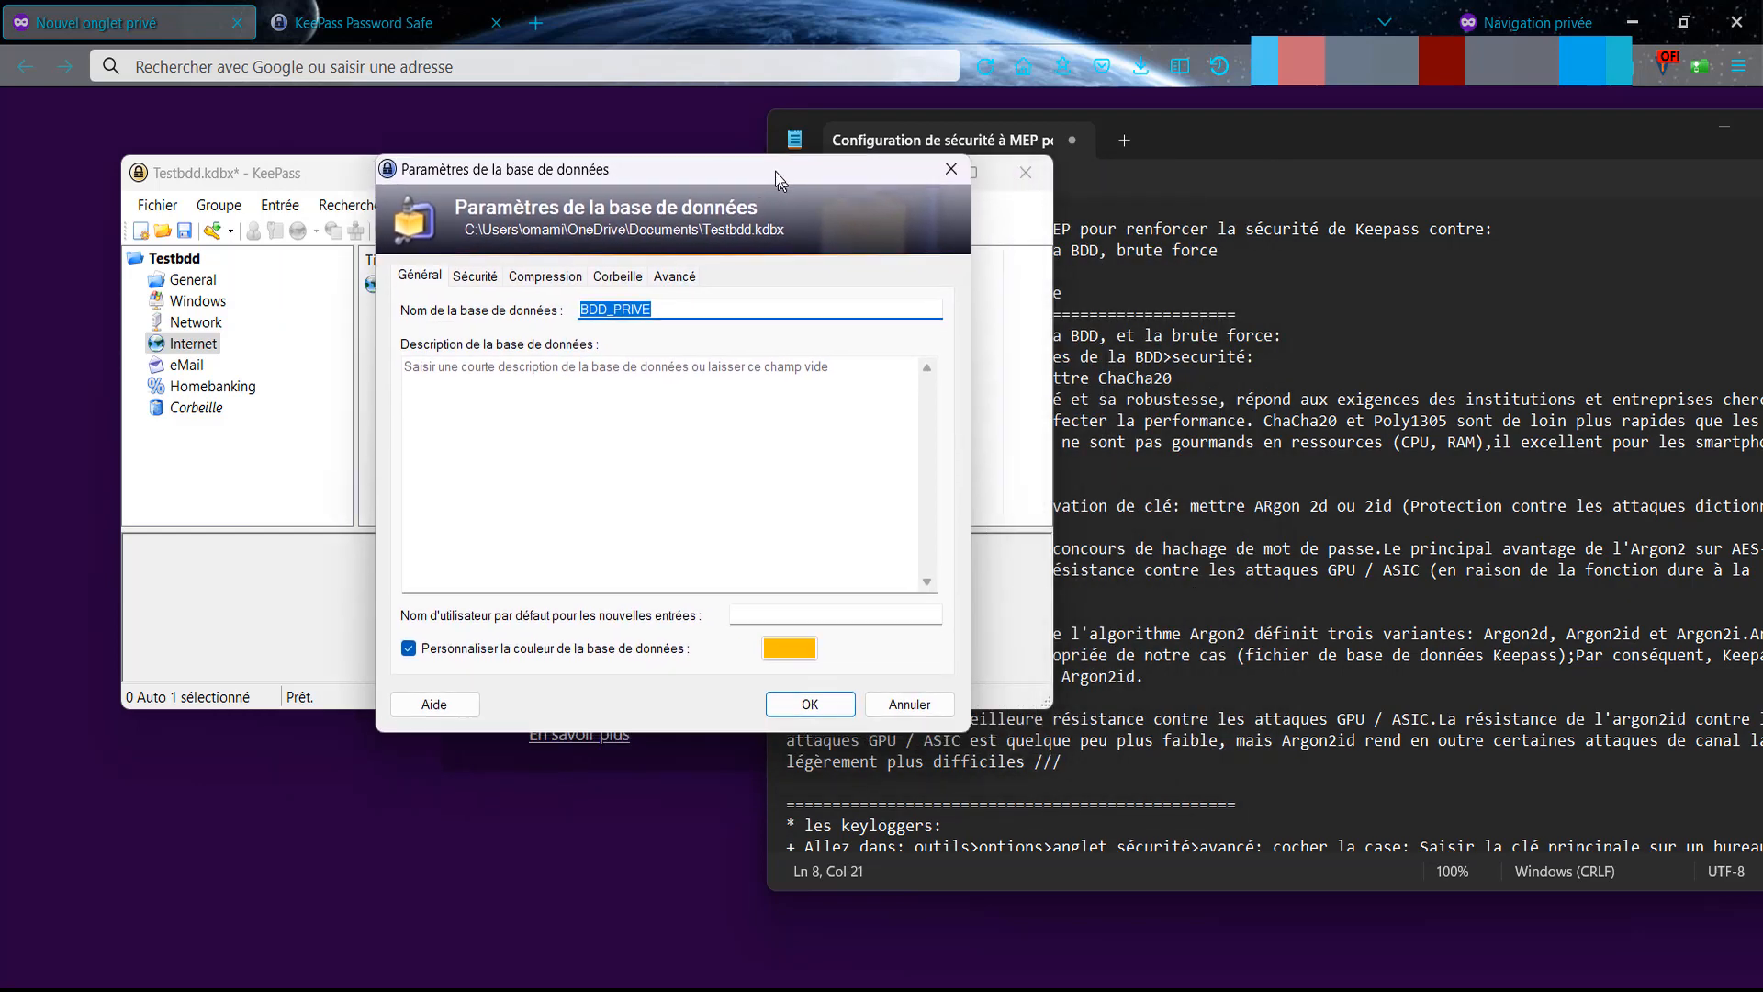
click(475, 277)
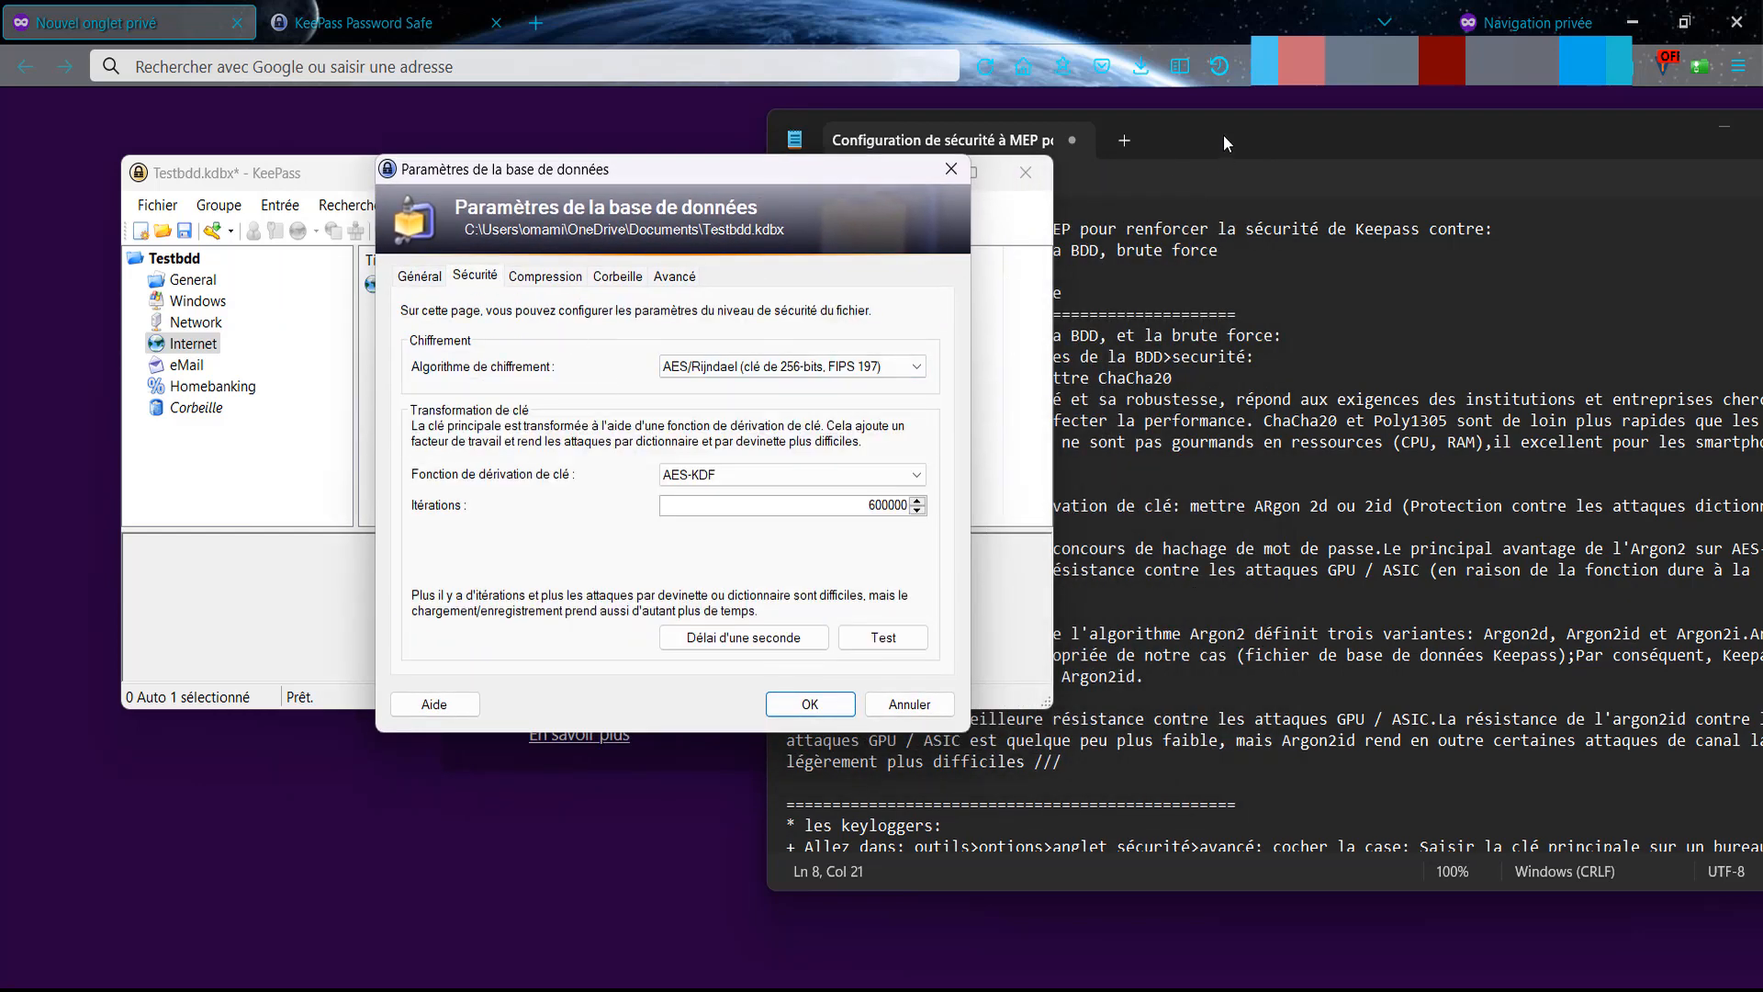
Arrange the settings dialog and notes side by side, and set the database encryption algorithm to ChaCha20 (clé de 256-bits, RFC 8439).
drag(1223, 134, 1329, 166)
drag(502, 178, 285, 182)
click(1295, 161)
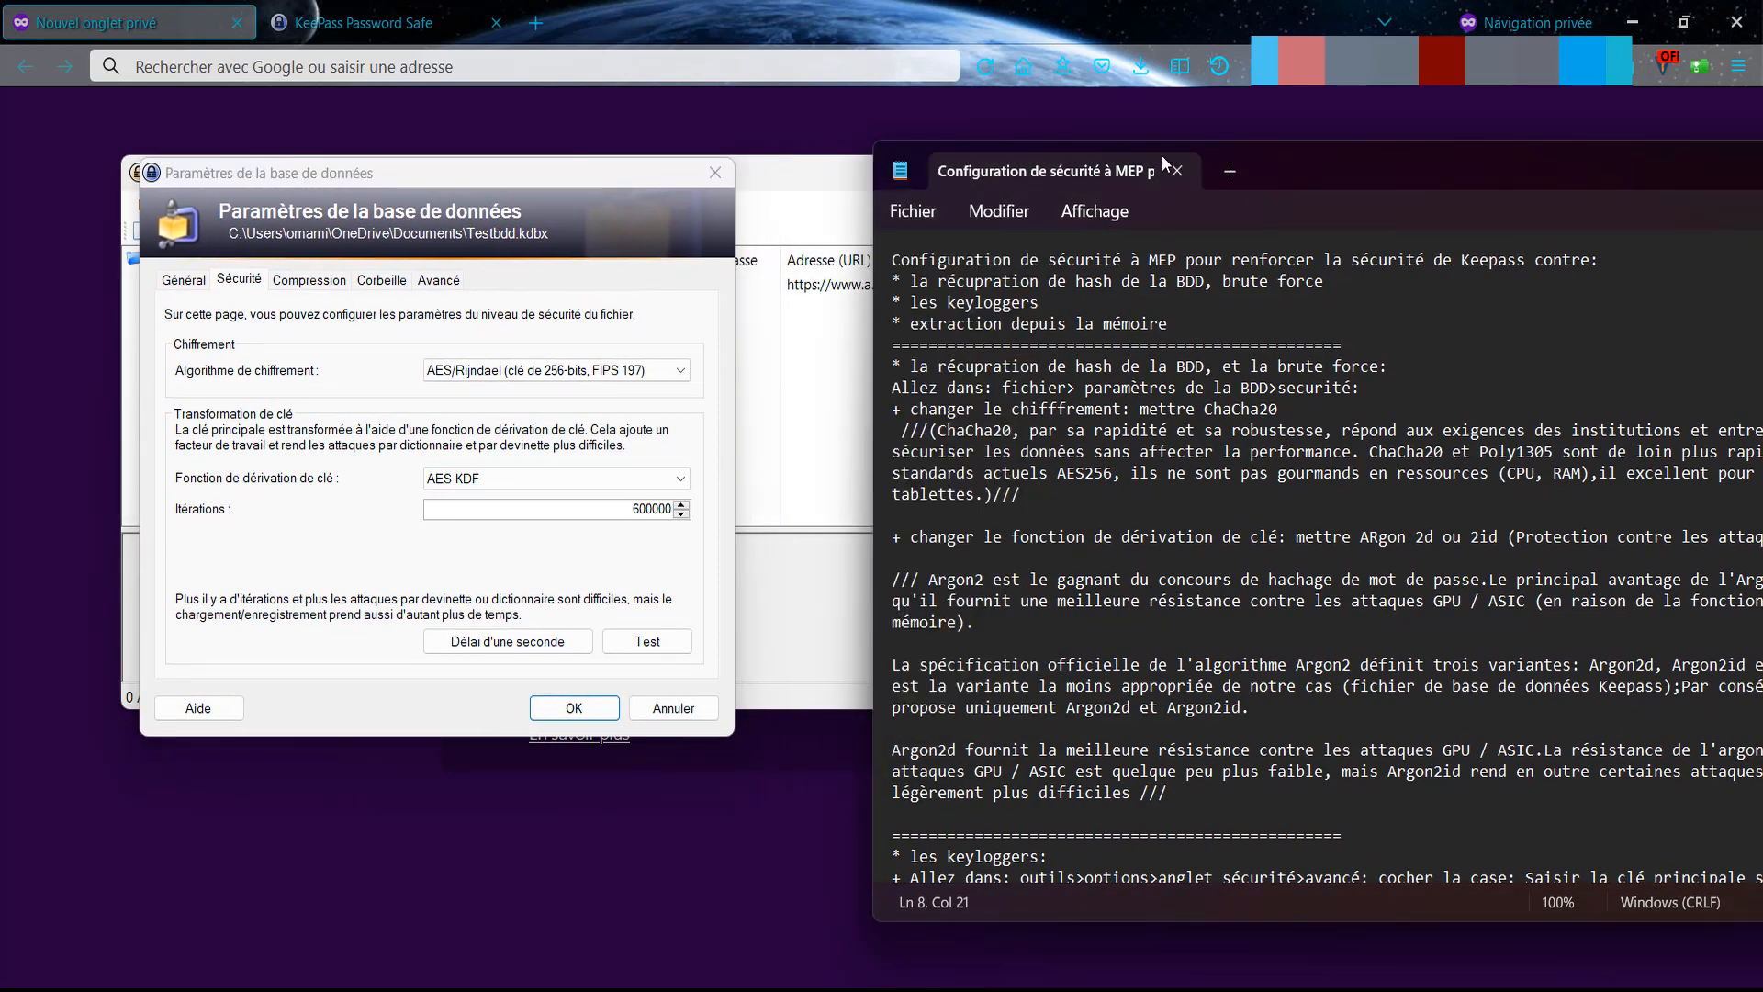
drag(1357, 157, 1253, 162)
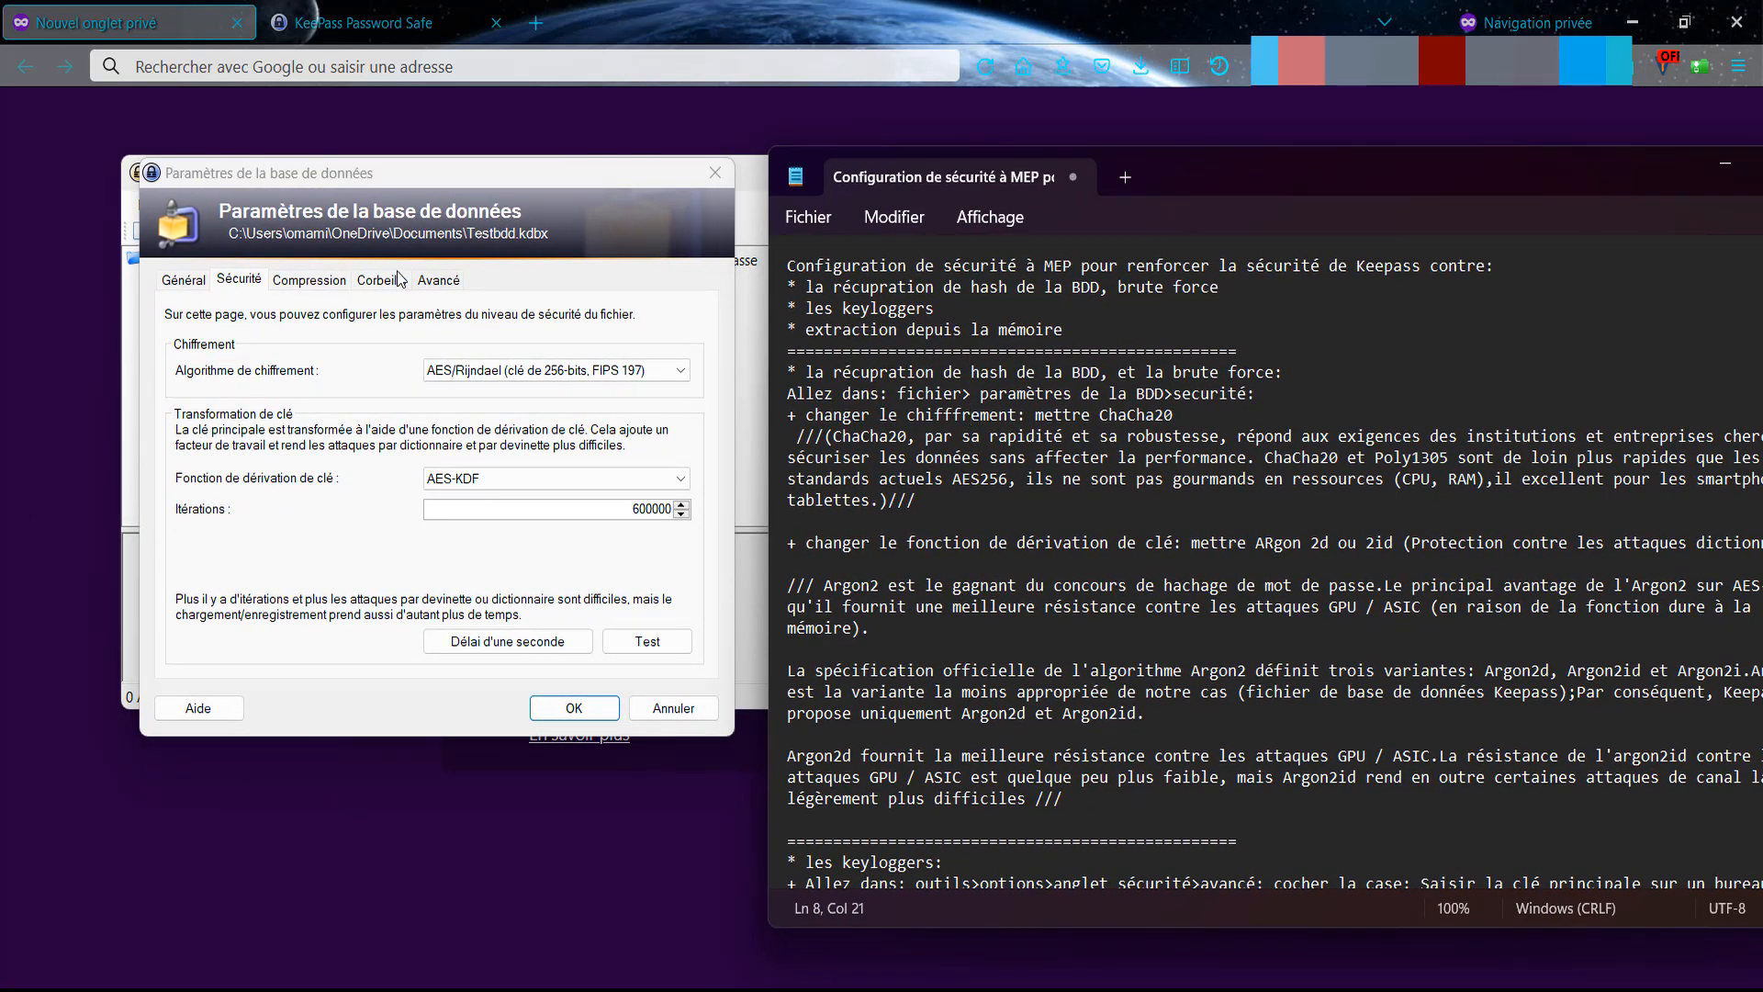
click(470, 371)
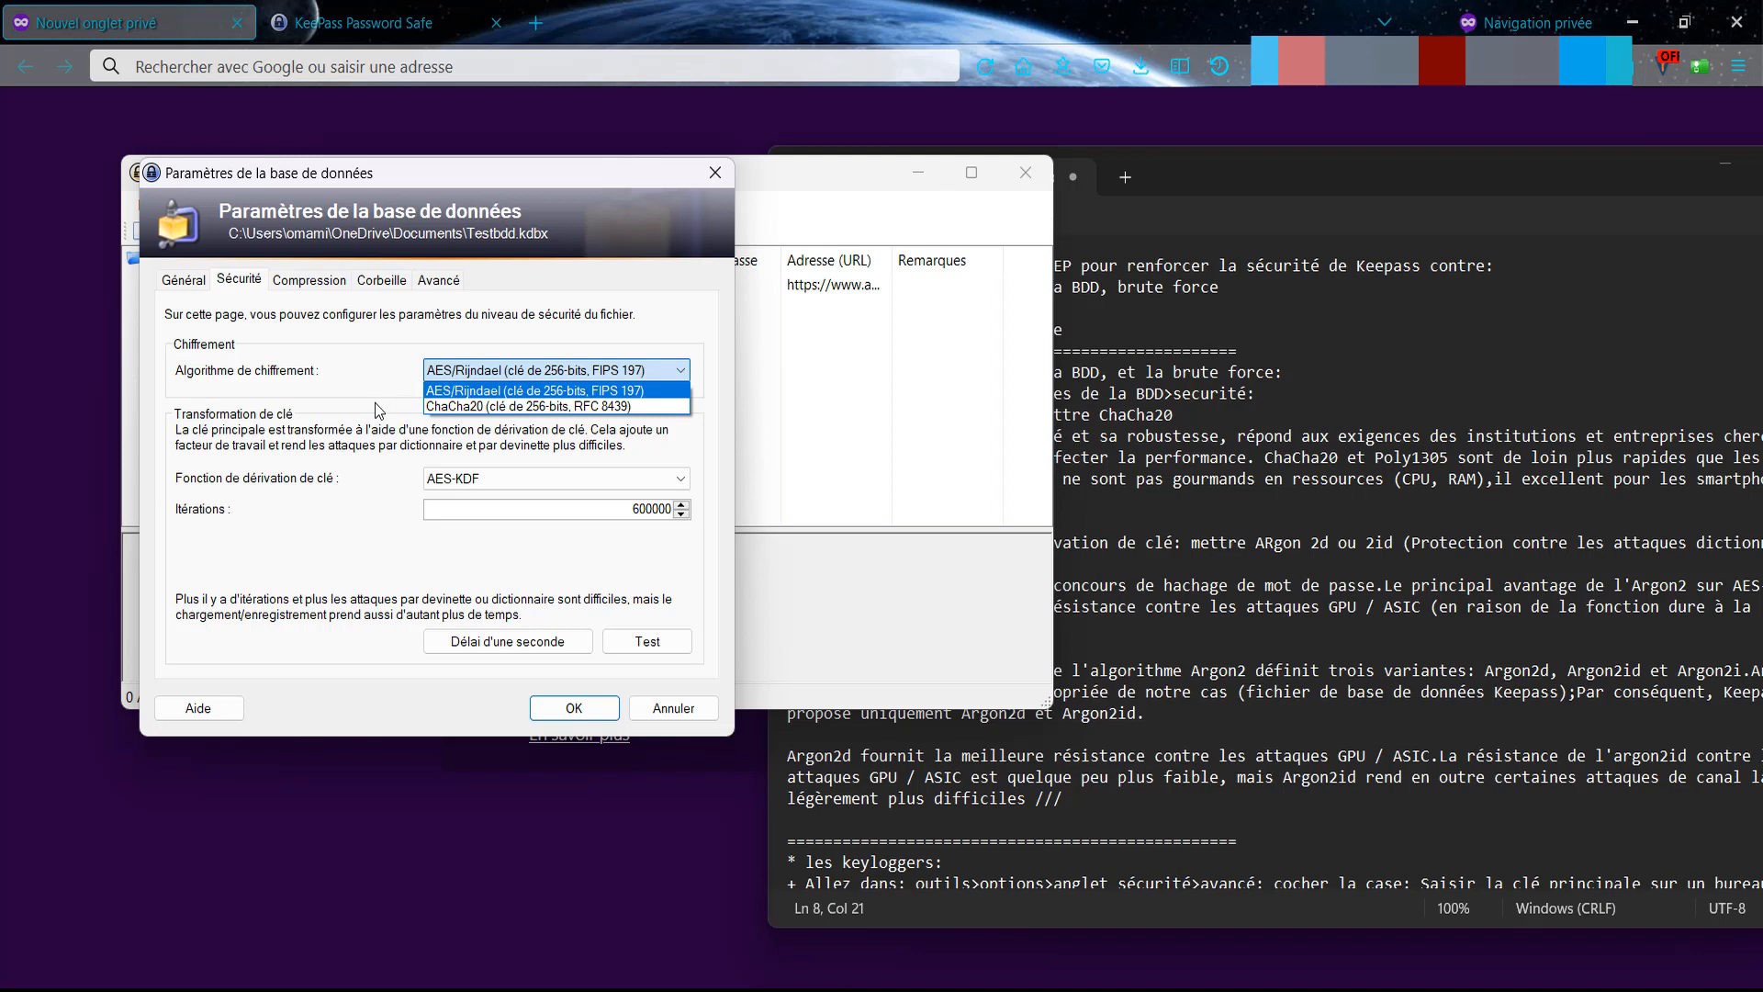
click(453, 409)
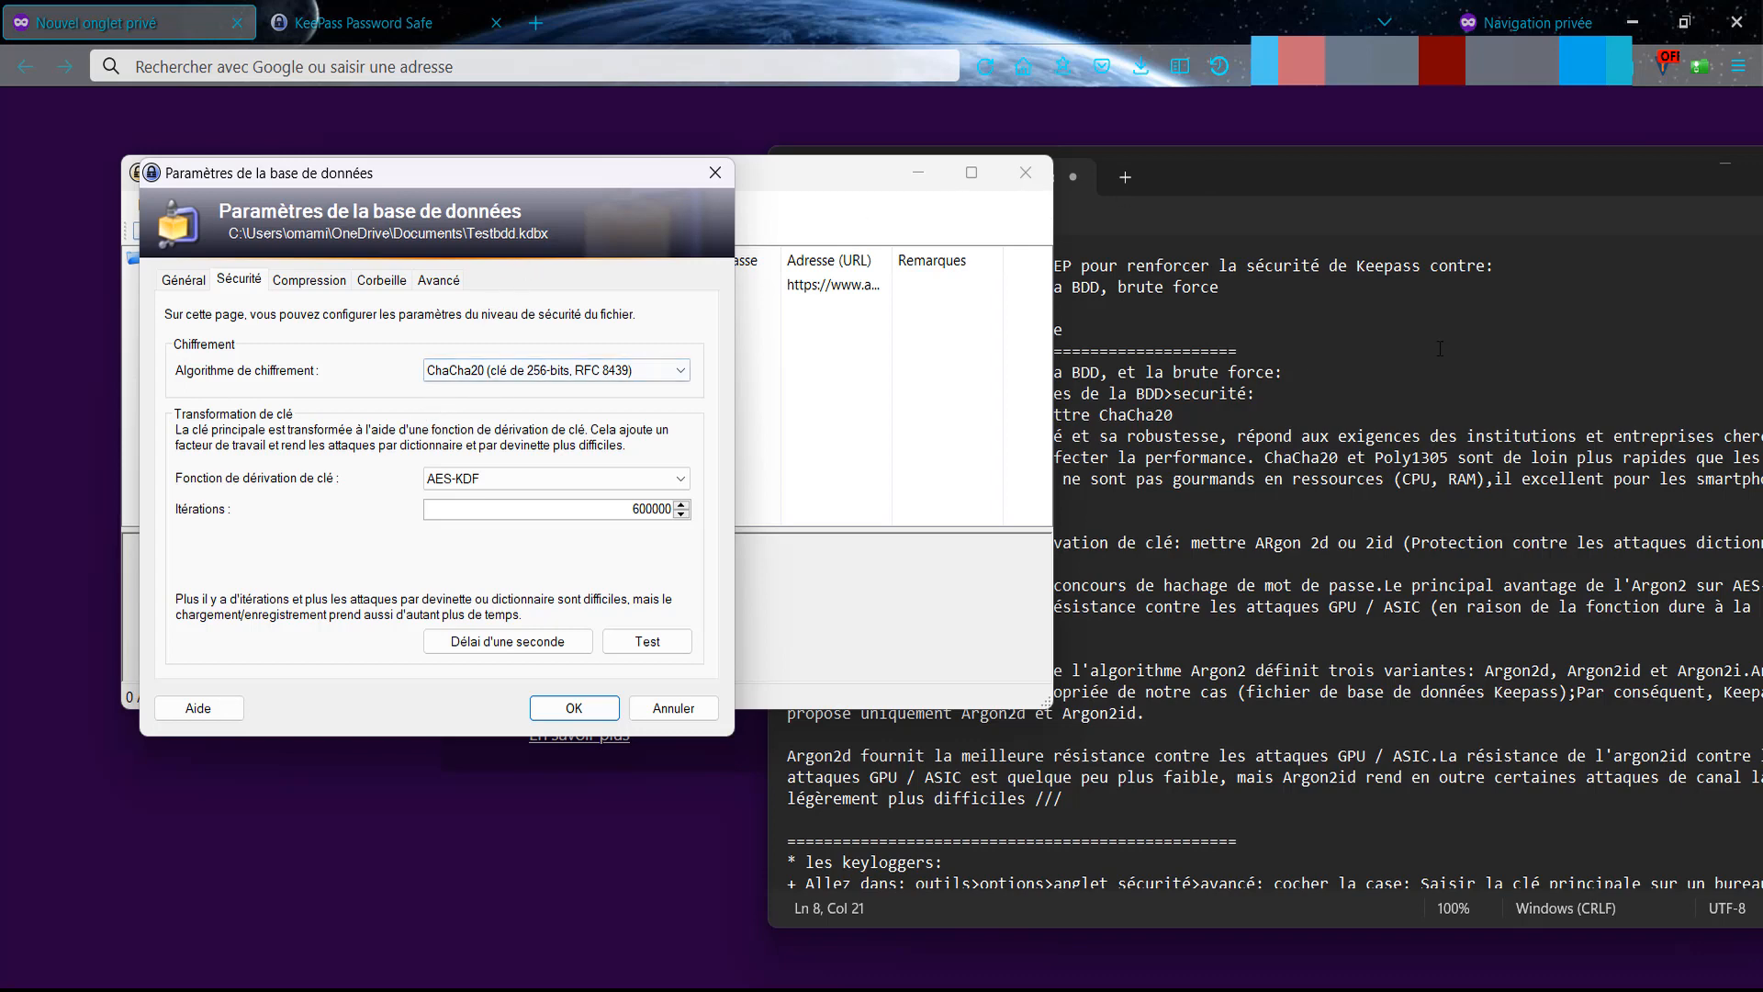
Bring the Notepad notes forward and highlight the passages on ChaCha20's speed, robustness, enterprise requirements and performance.
click(1238, 351)
drag(1337, 173, 1225, 156)
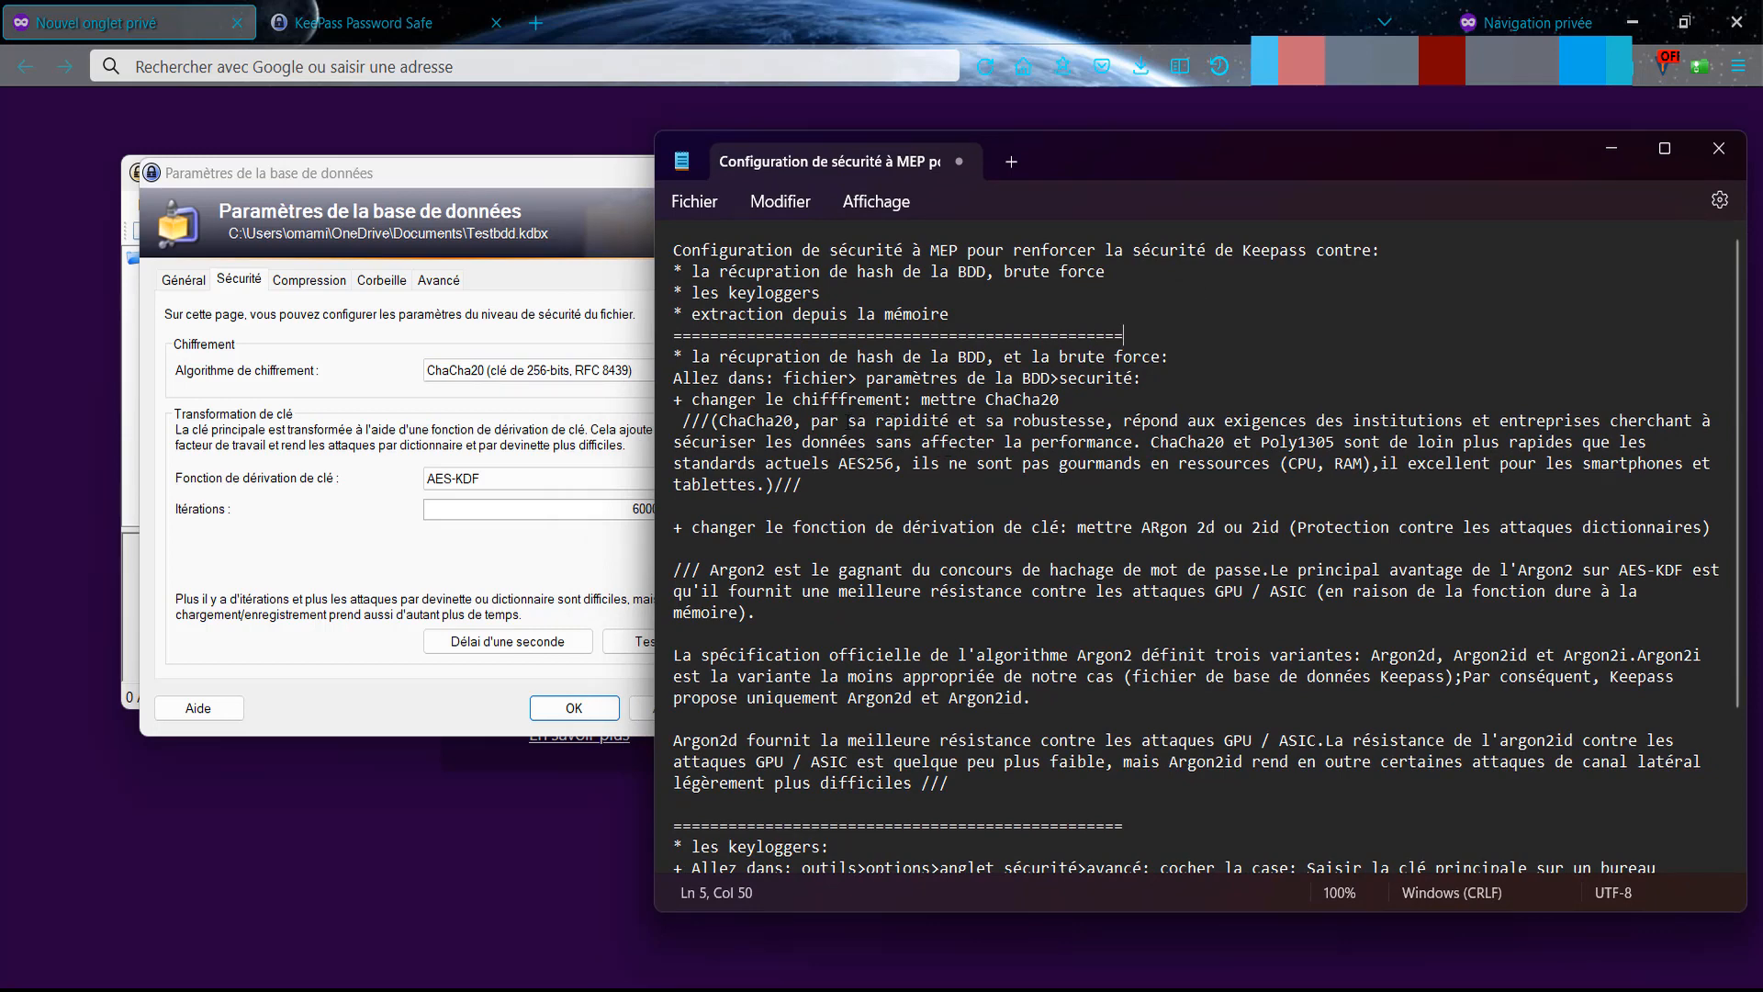
drag(848, 421, 902, 427)
click(454, 384)
click(1197, 442)
drag(875, 421, 1110, 424)
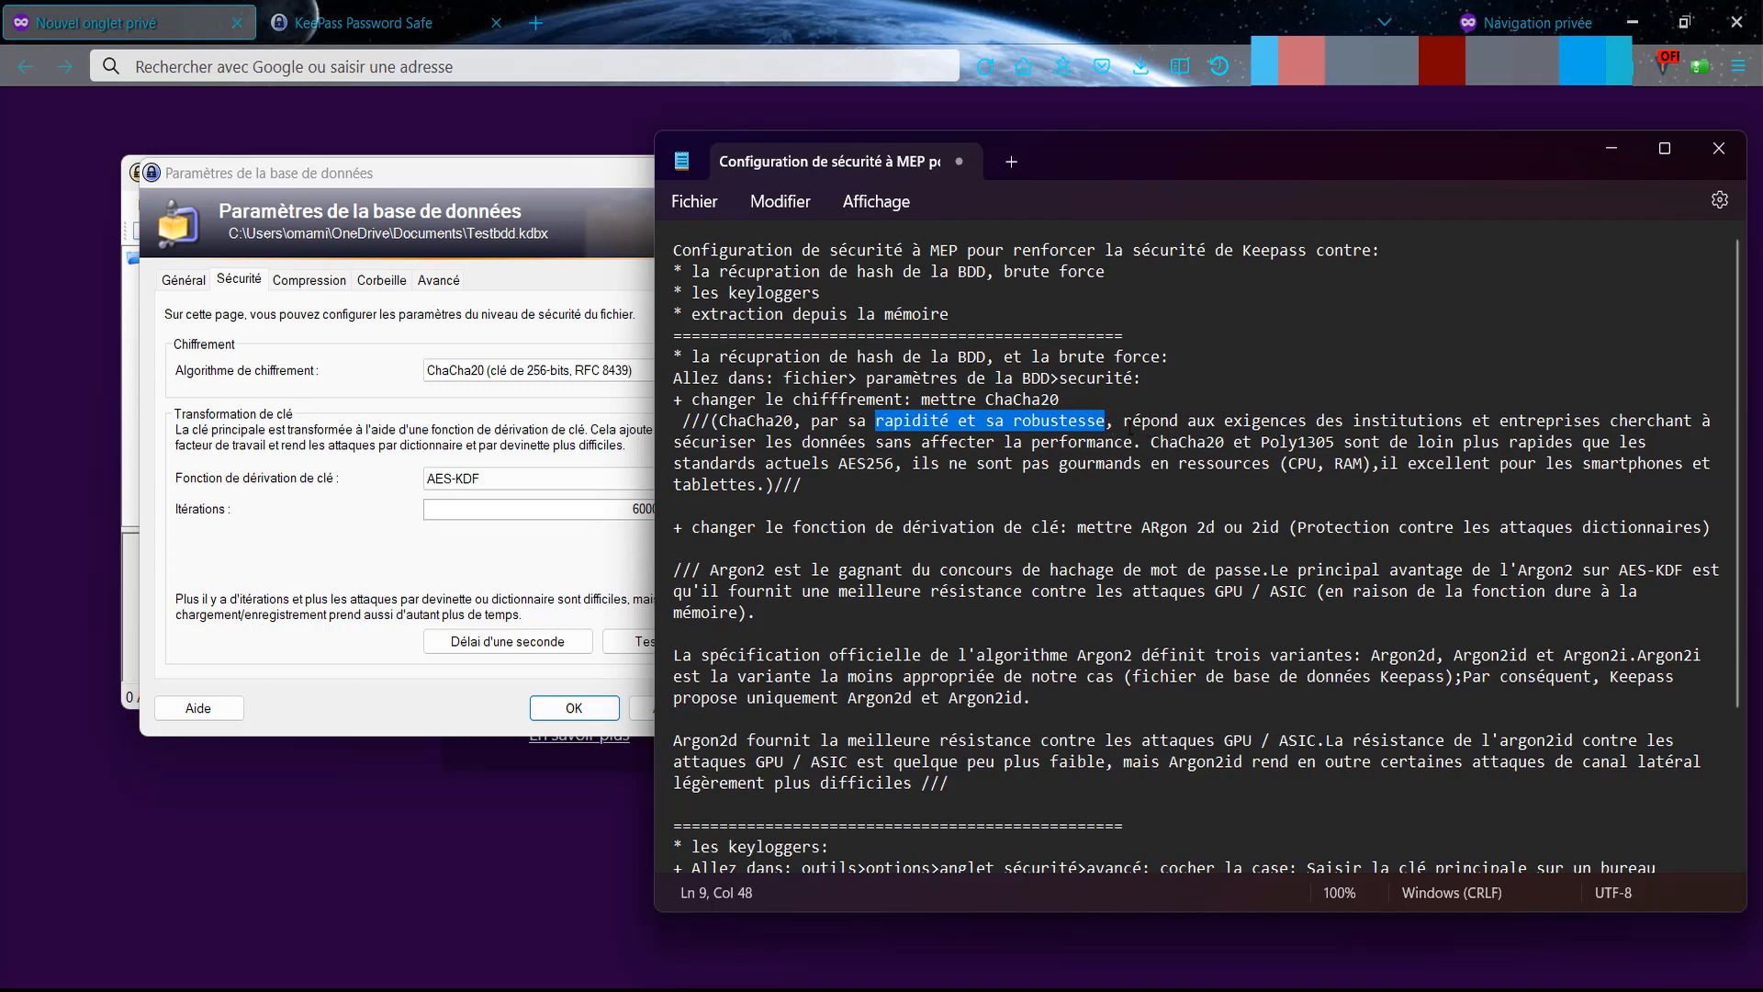
drag(1123, 420, 1525, 428)
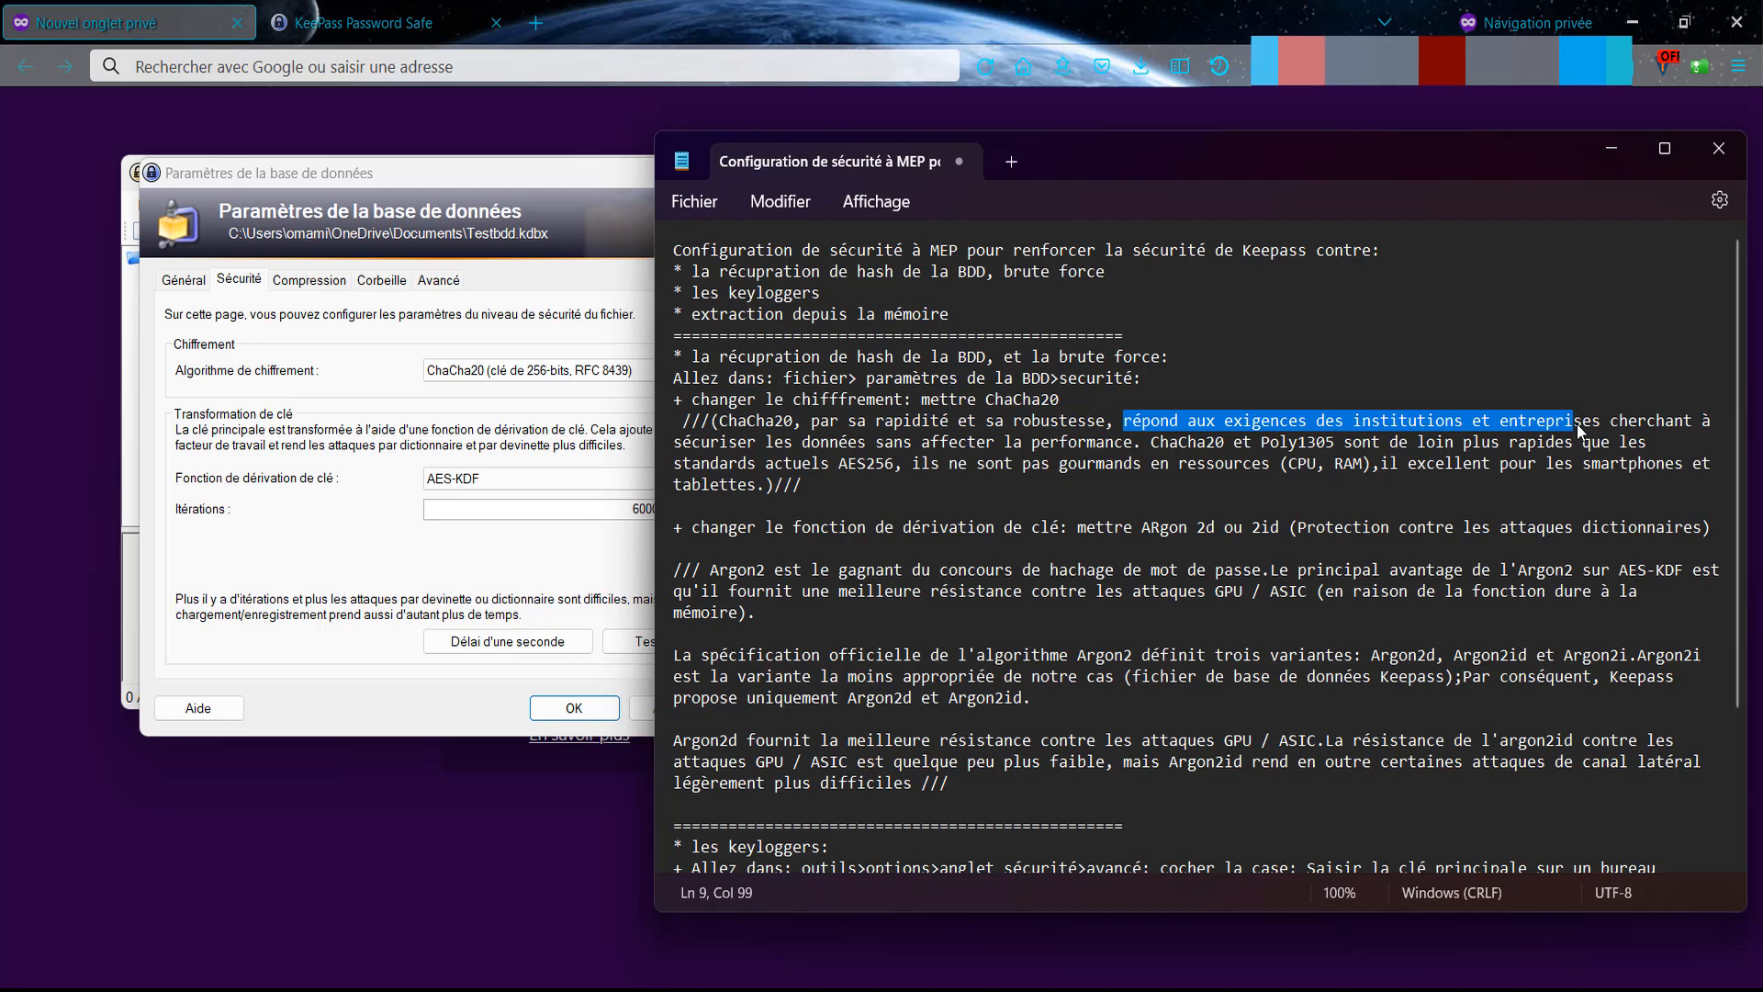
drag(1578, 424, 1583, 428)
click(895, 459)
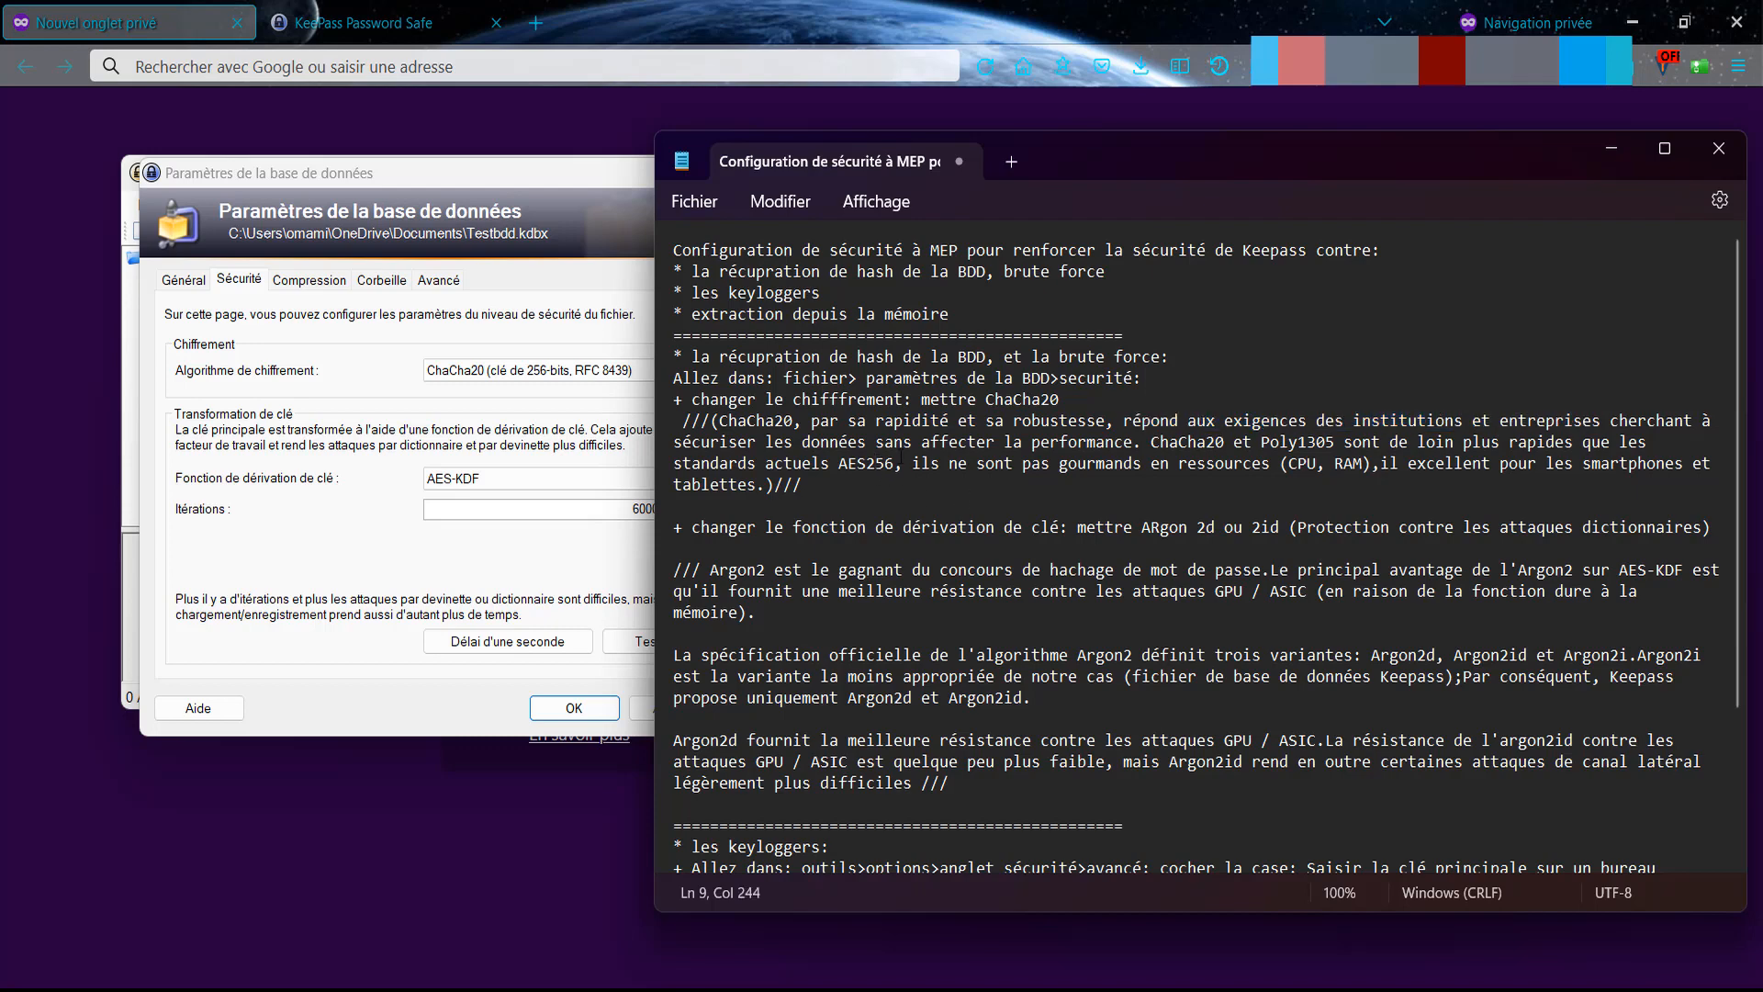
drag(922, 444, 1105, 443)
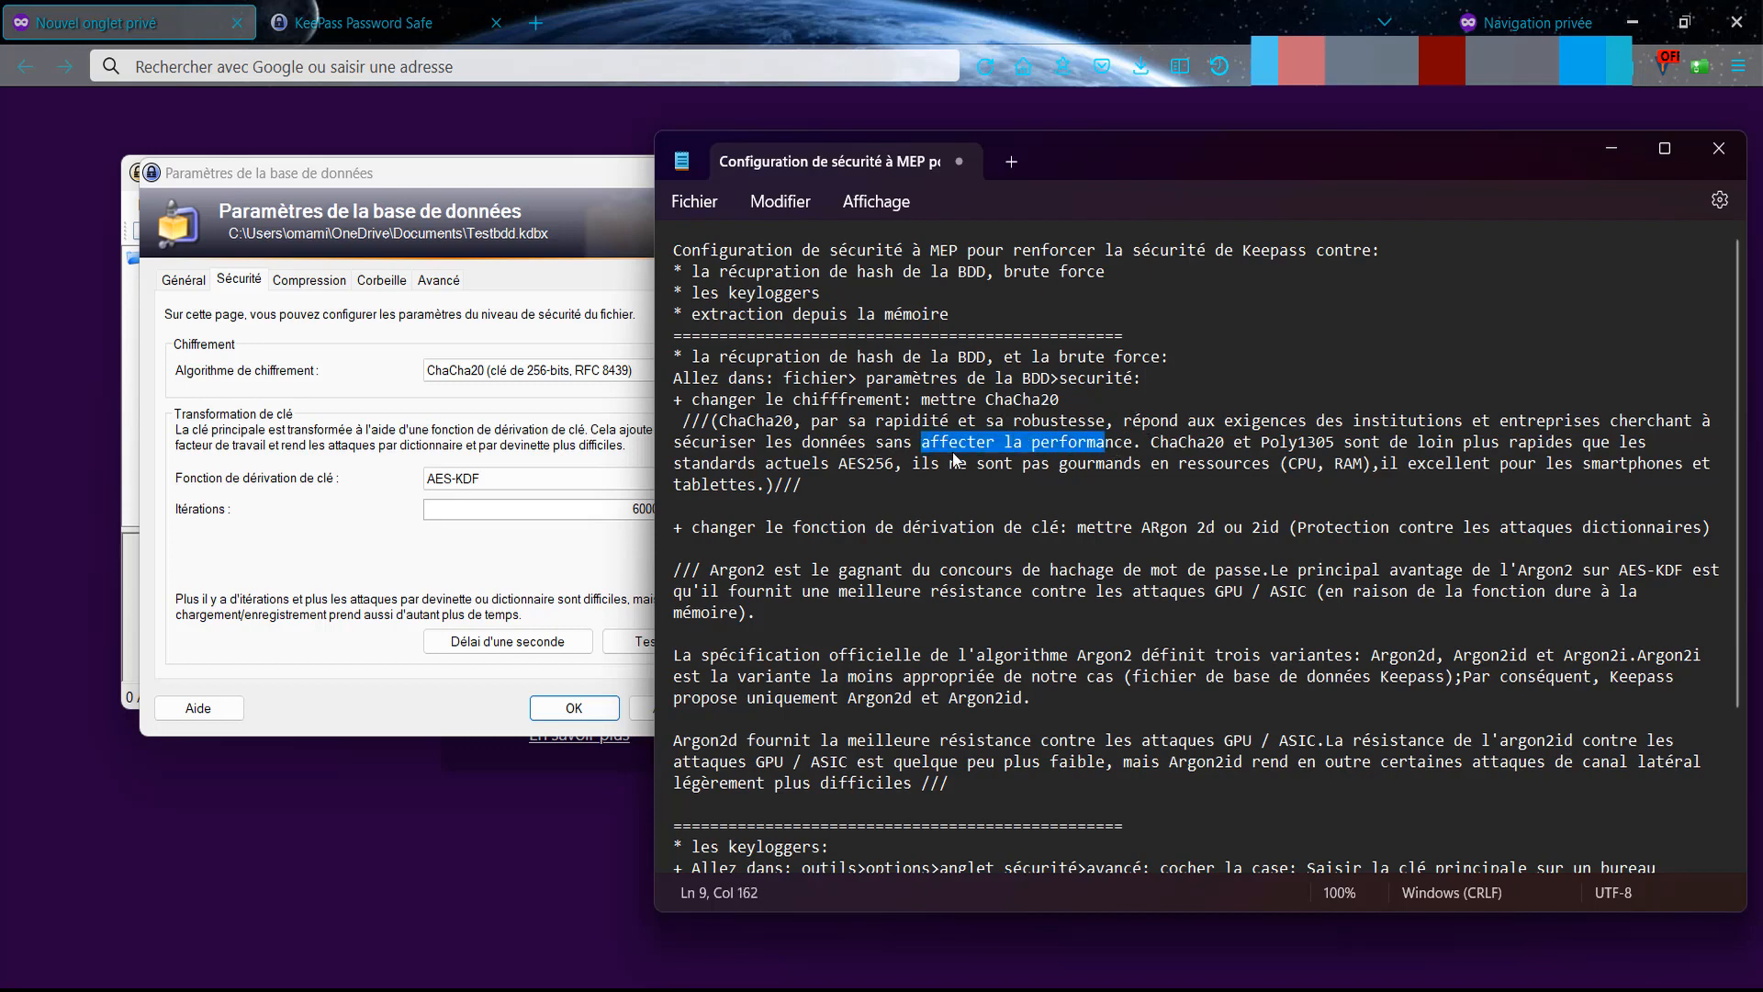
drag(921, 443, 1120, 442)
click(1243, 497)
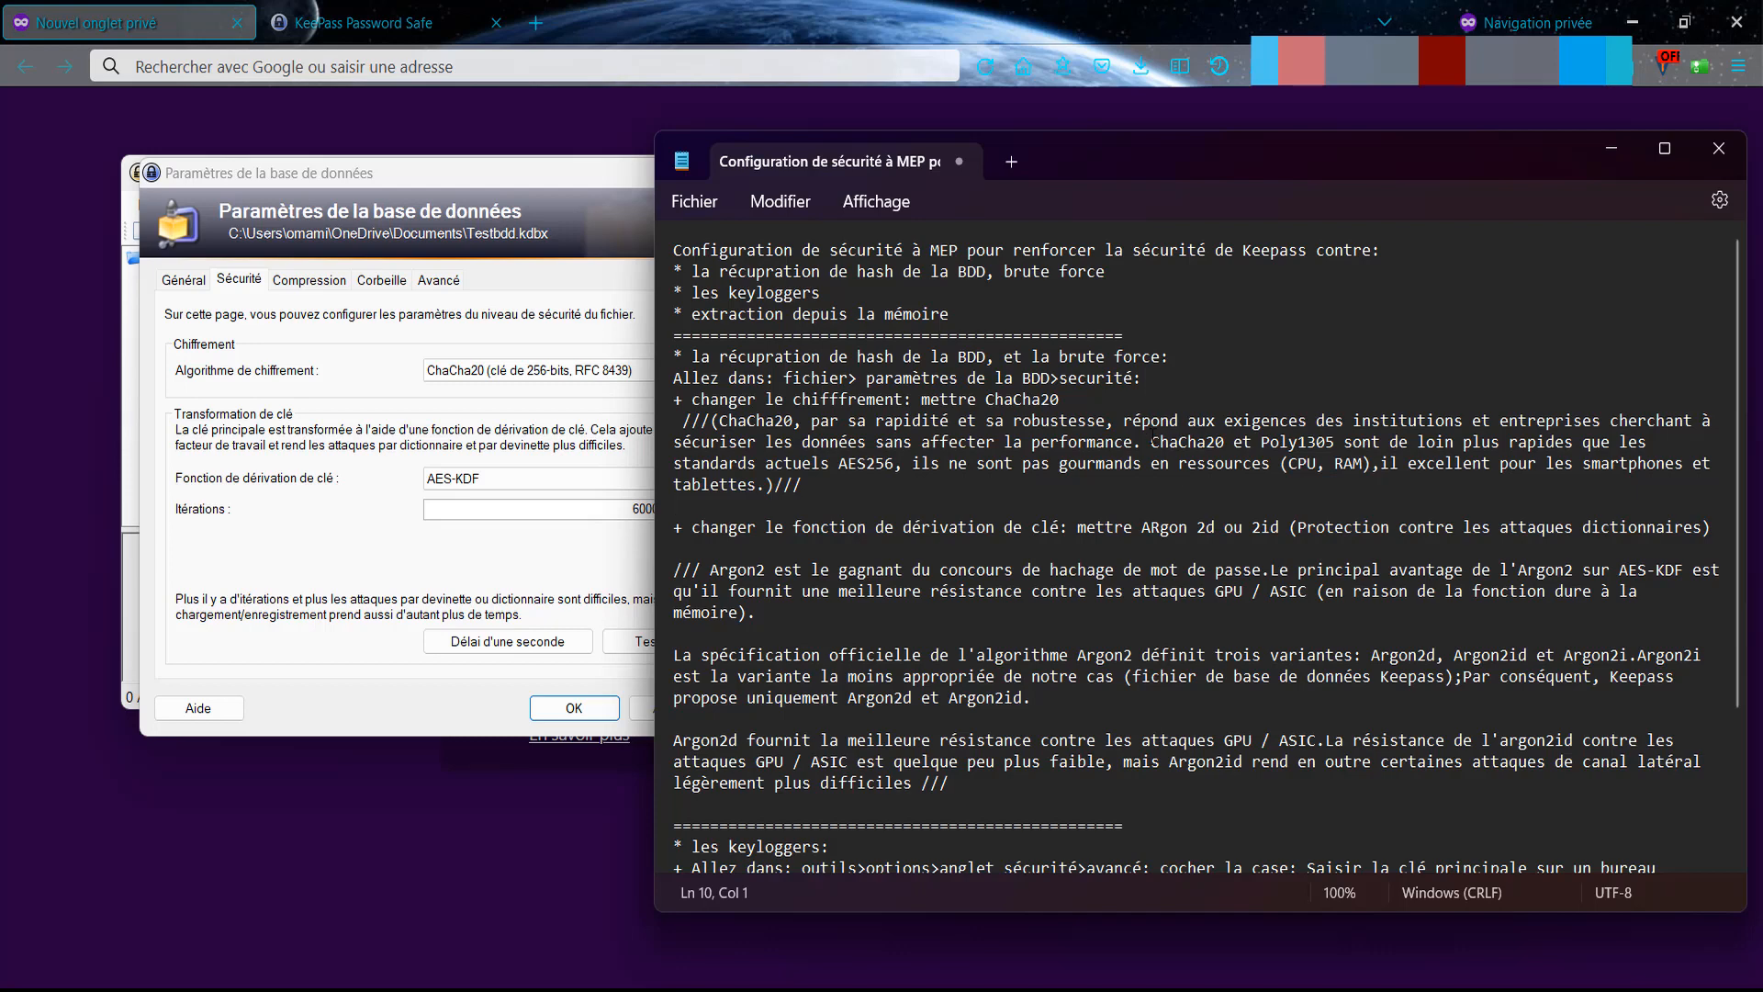
Highlight the notes comparing ChaCha20 with AES256 and covering its CPU and RAM use and suitability for smartphones.
drag(1150, 442, 1225, 442)
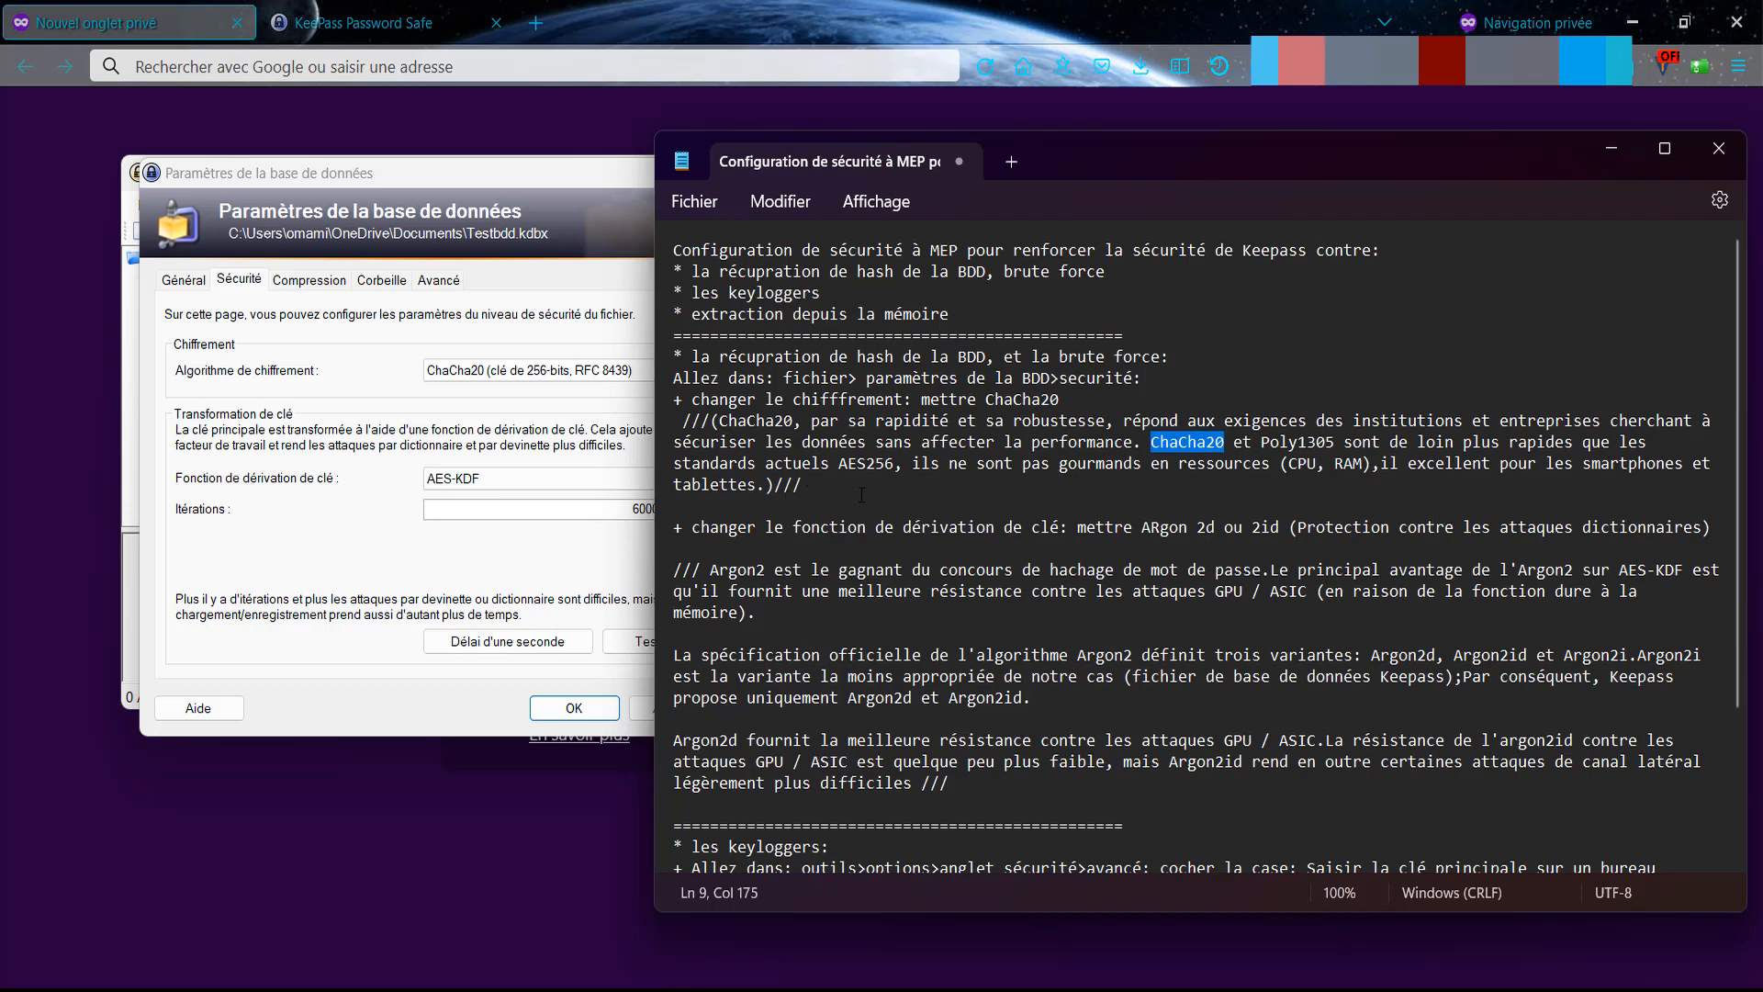
drag(831, 465, 887, 465)
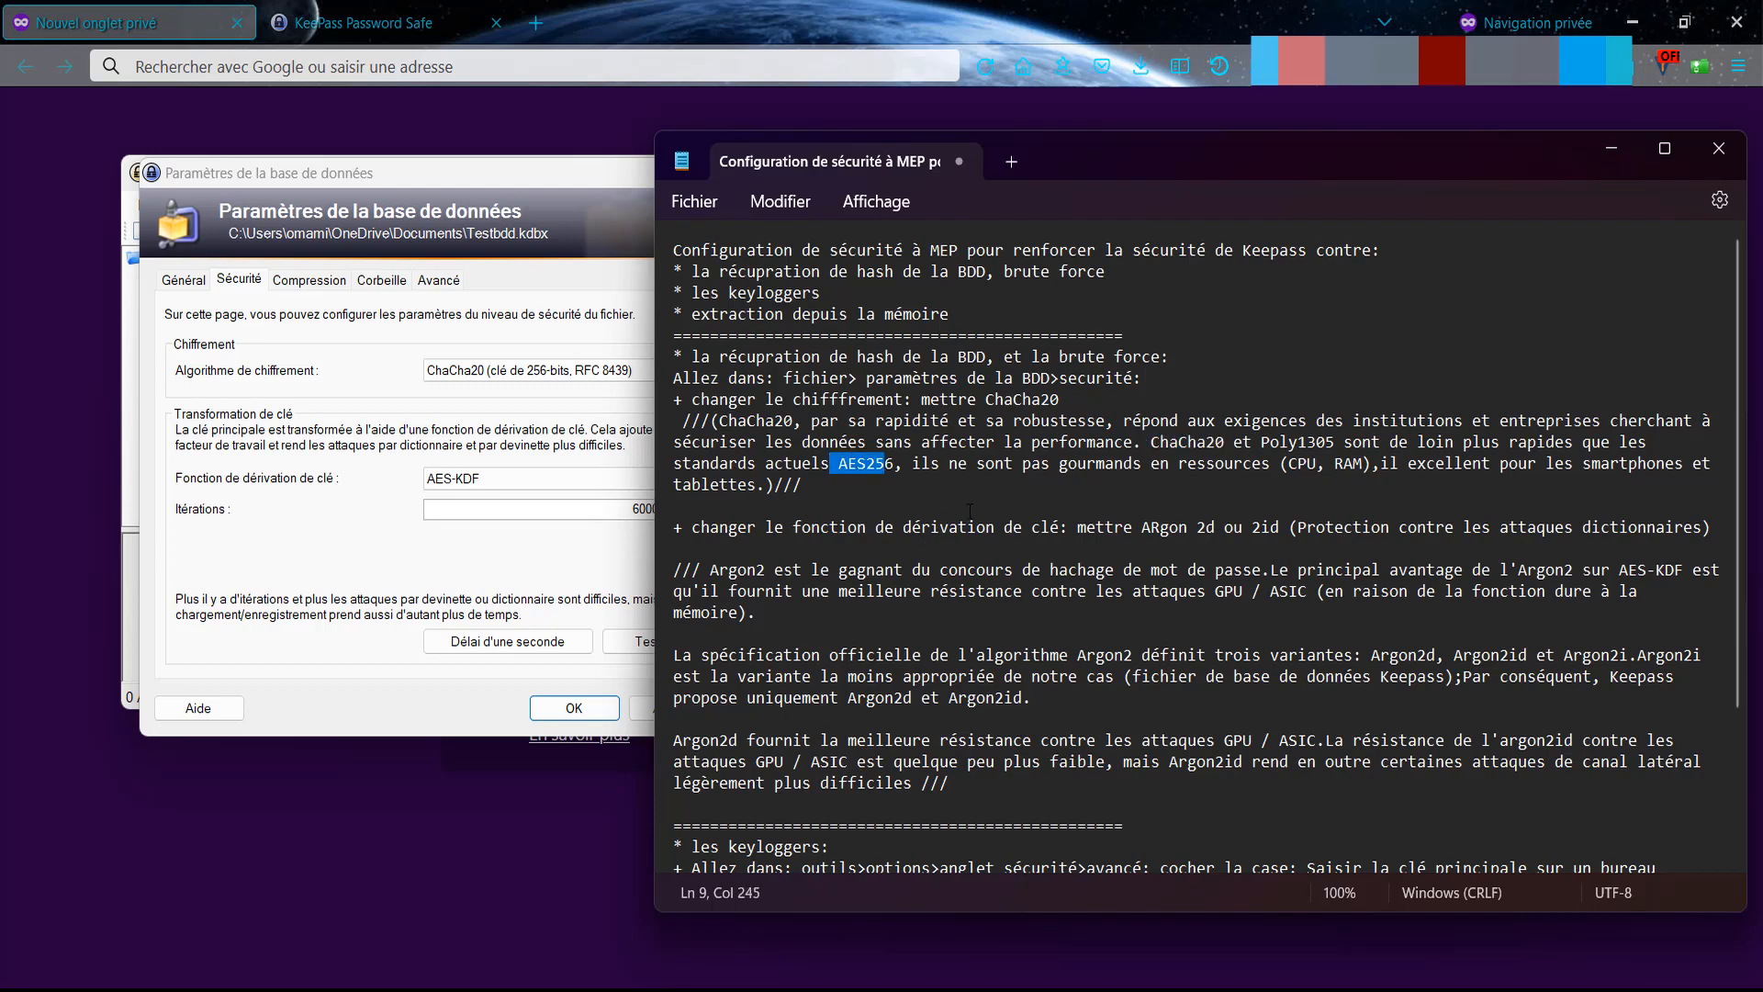
click(1053, 464)
drag(1033, 444, 1385, 472)
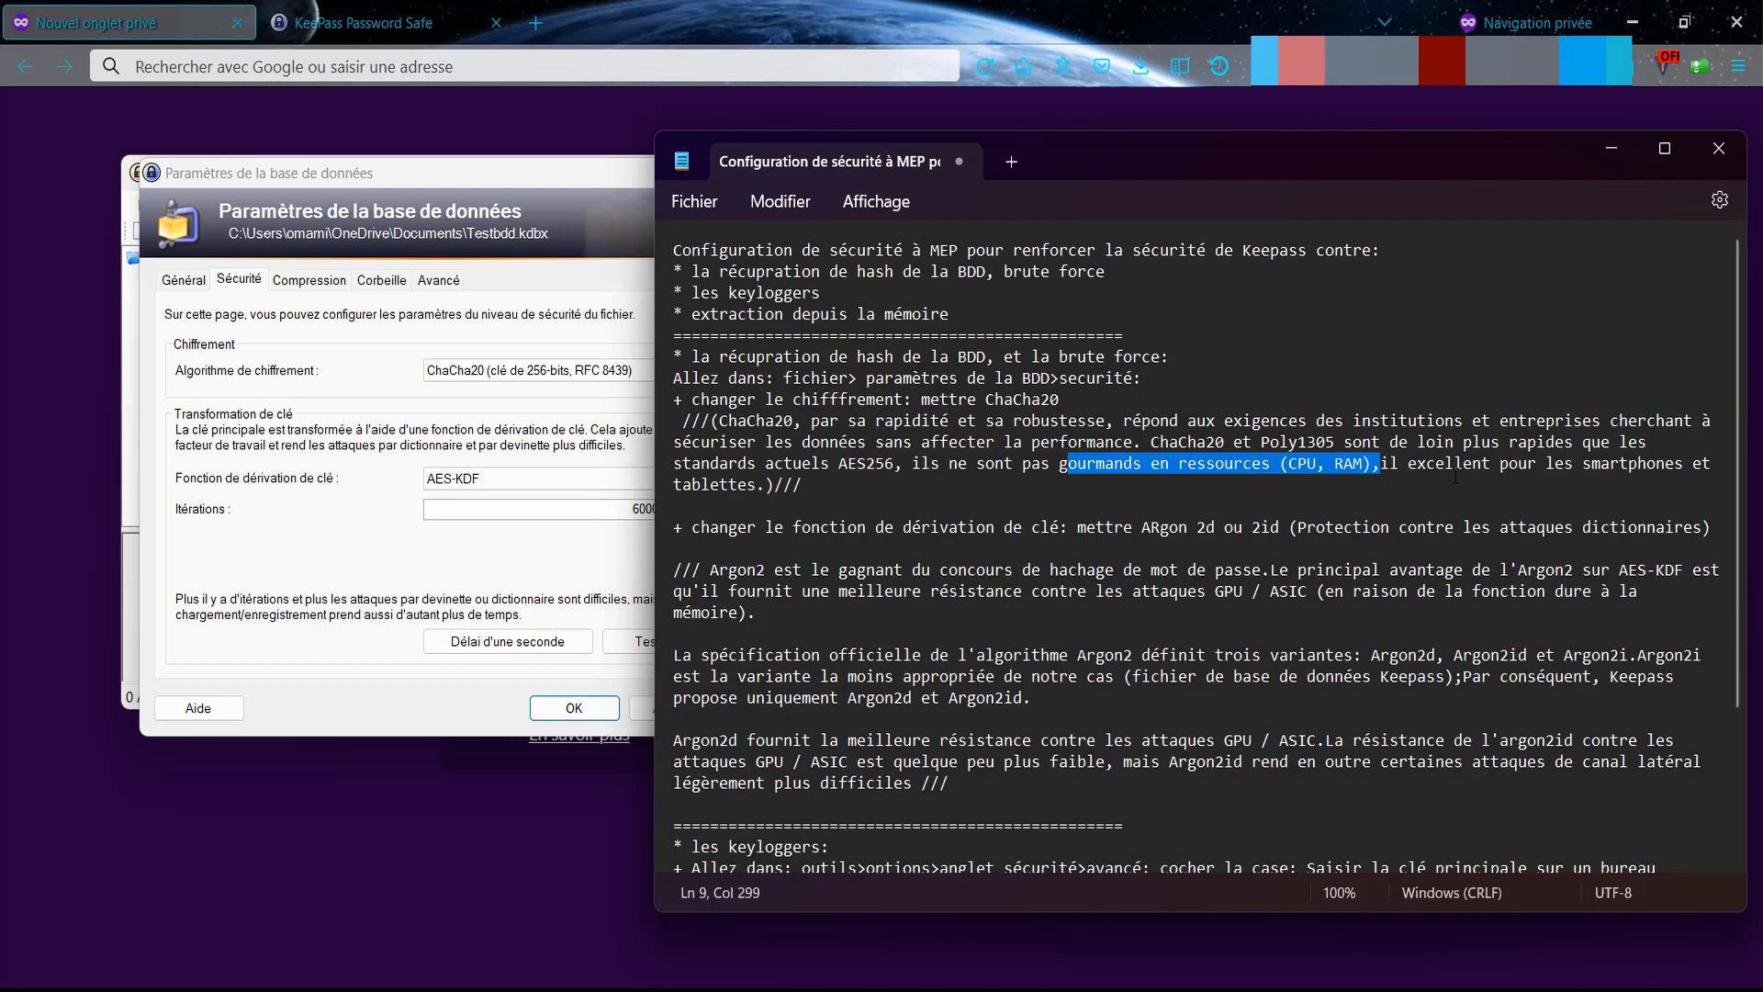
drag(1436, 465, 1555, 465)
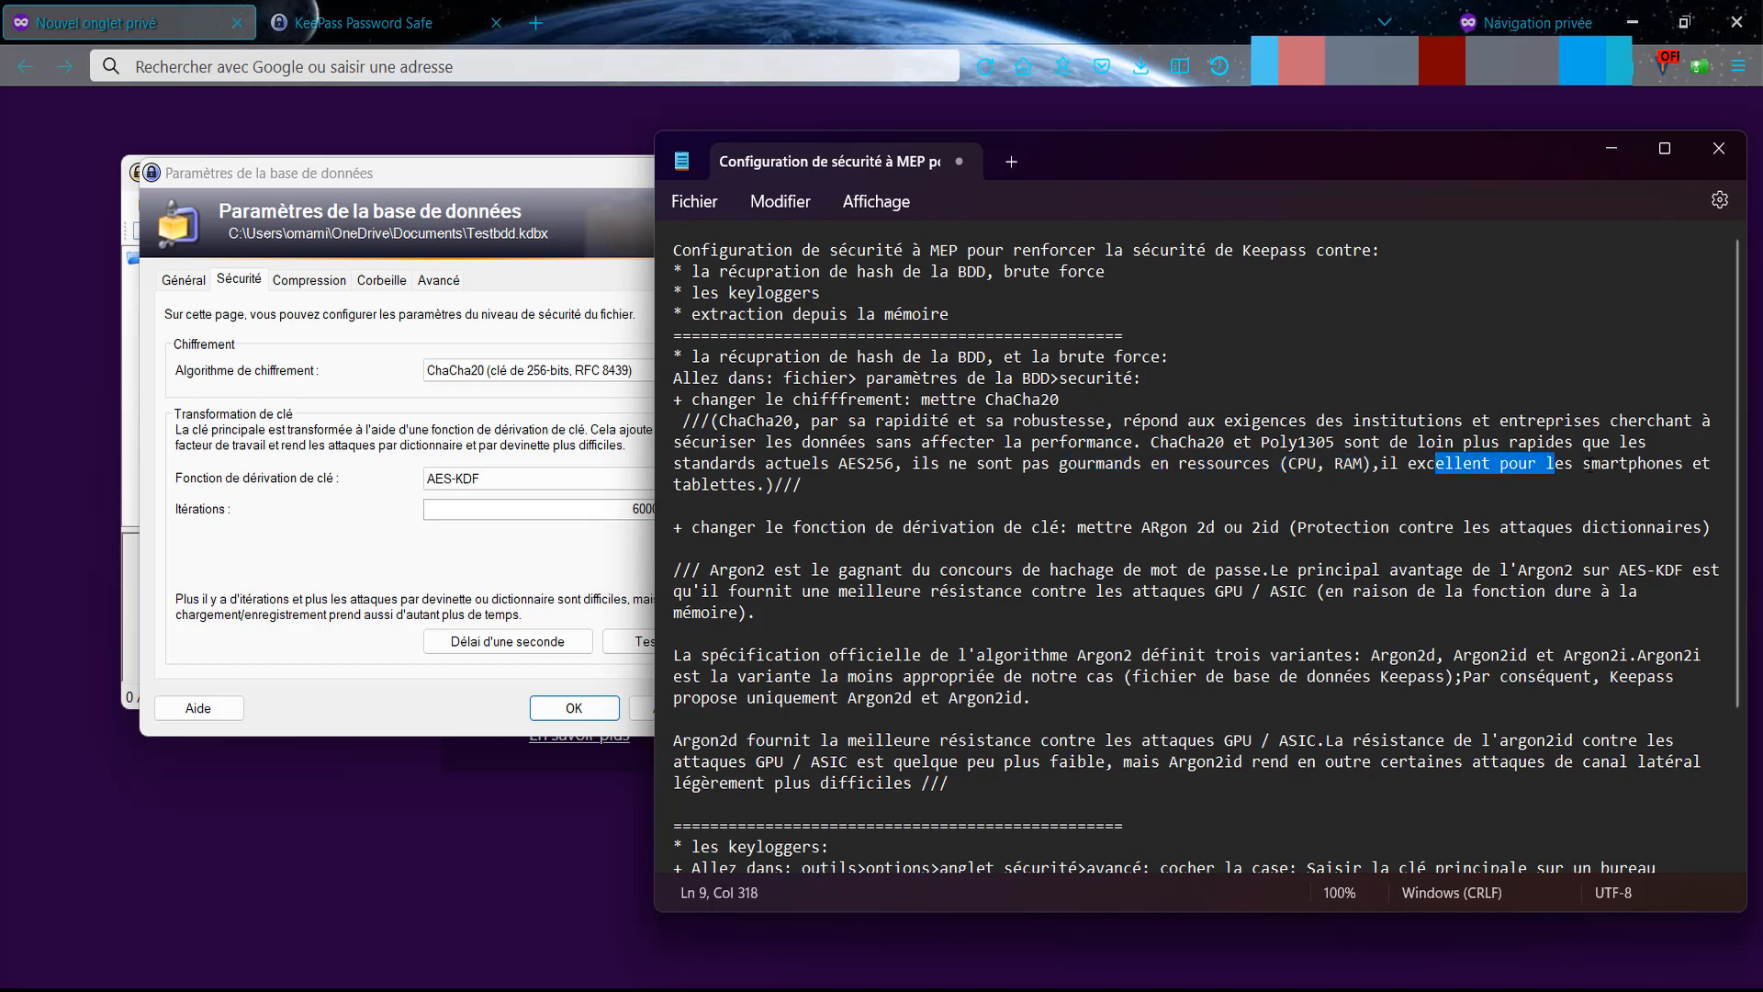
Highlight the smartphone mention in the ChaCha20 notes, and review the encryption algorithm choices in the database settings, keeping ChaCha20.
click(1582, 465)
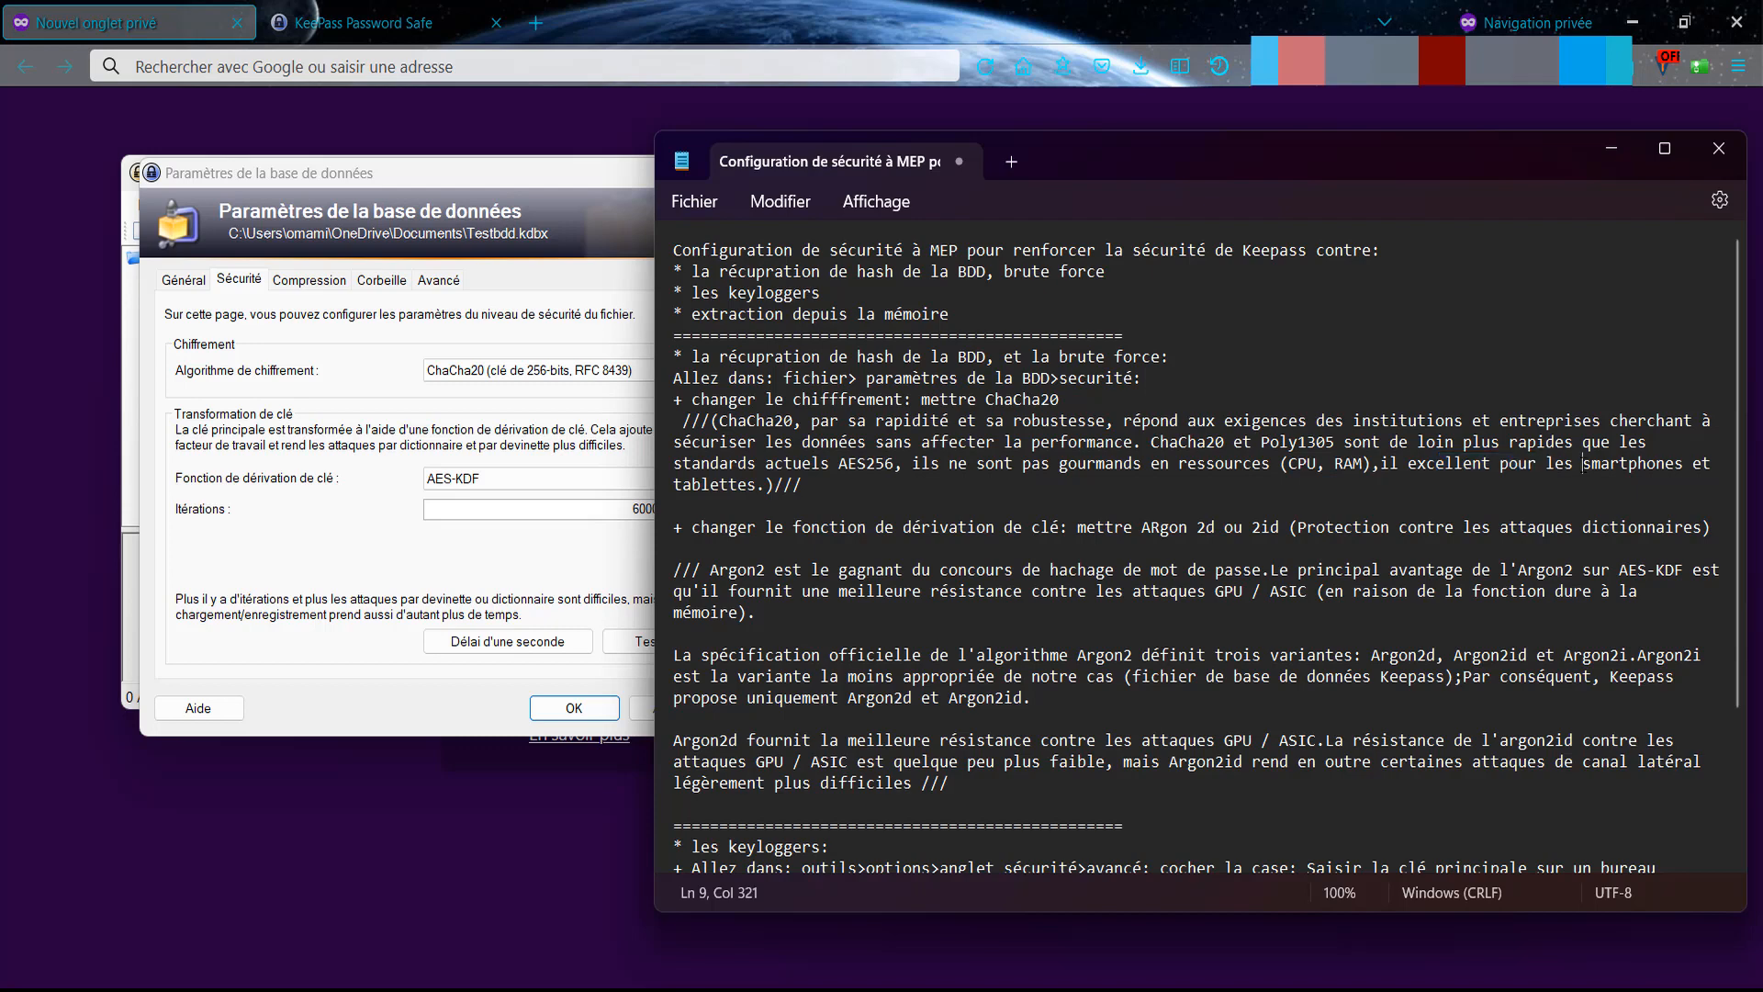
drag(1650, 465, 1679, 465)
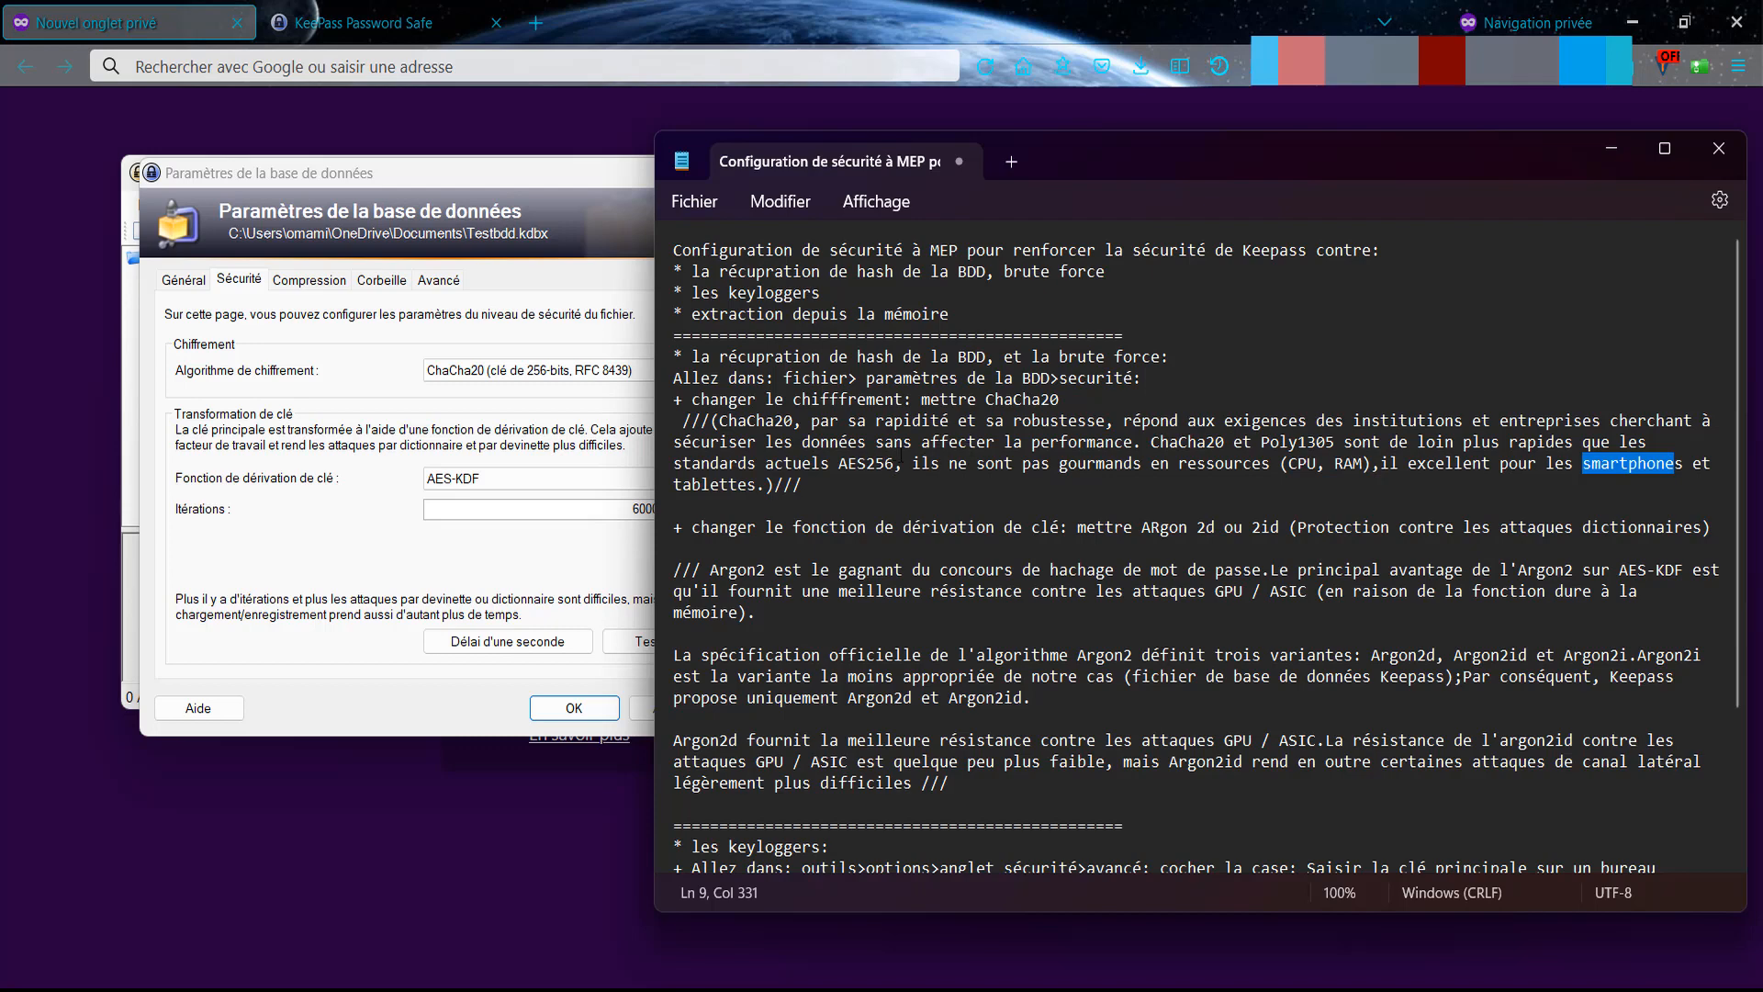
click(422, 426)
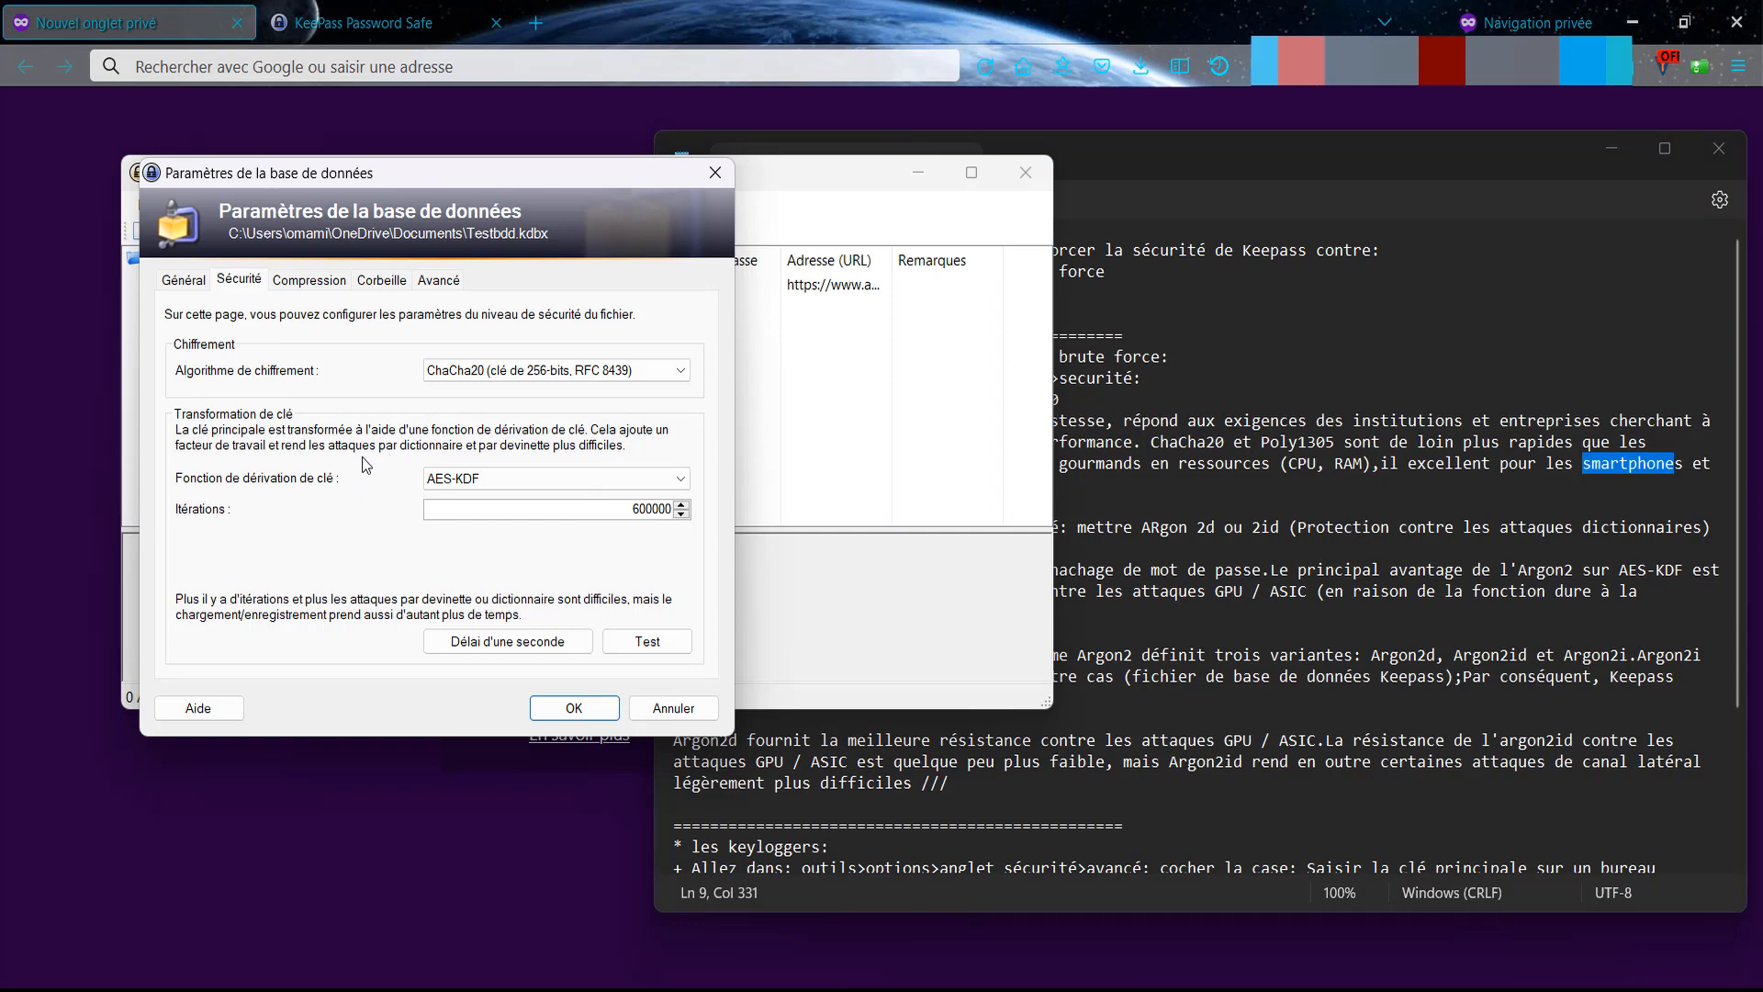
click(1322, 526)
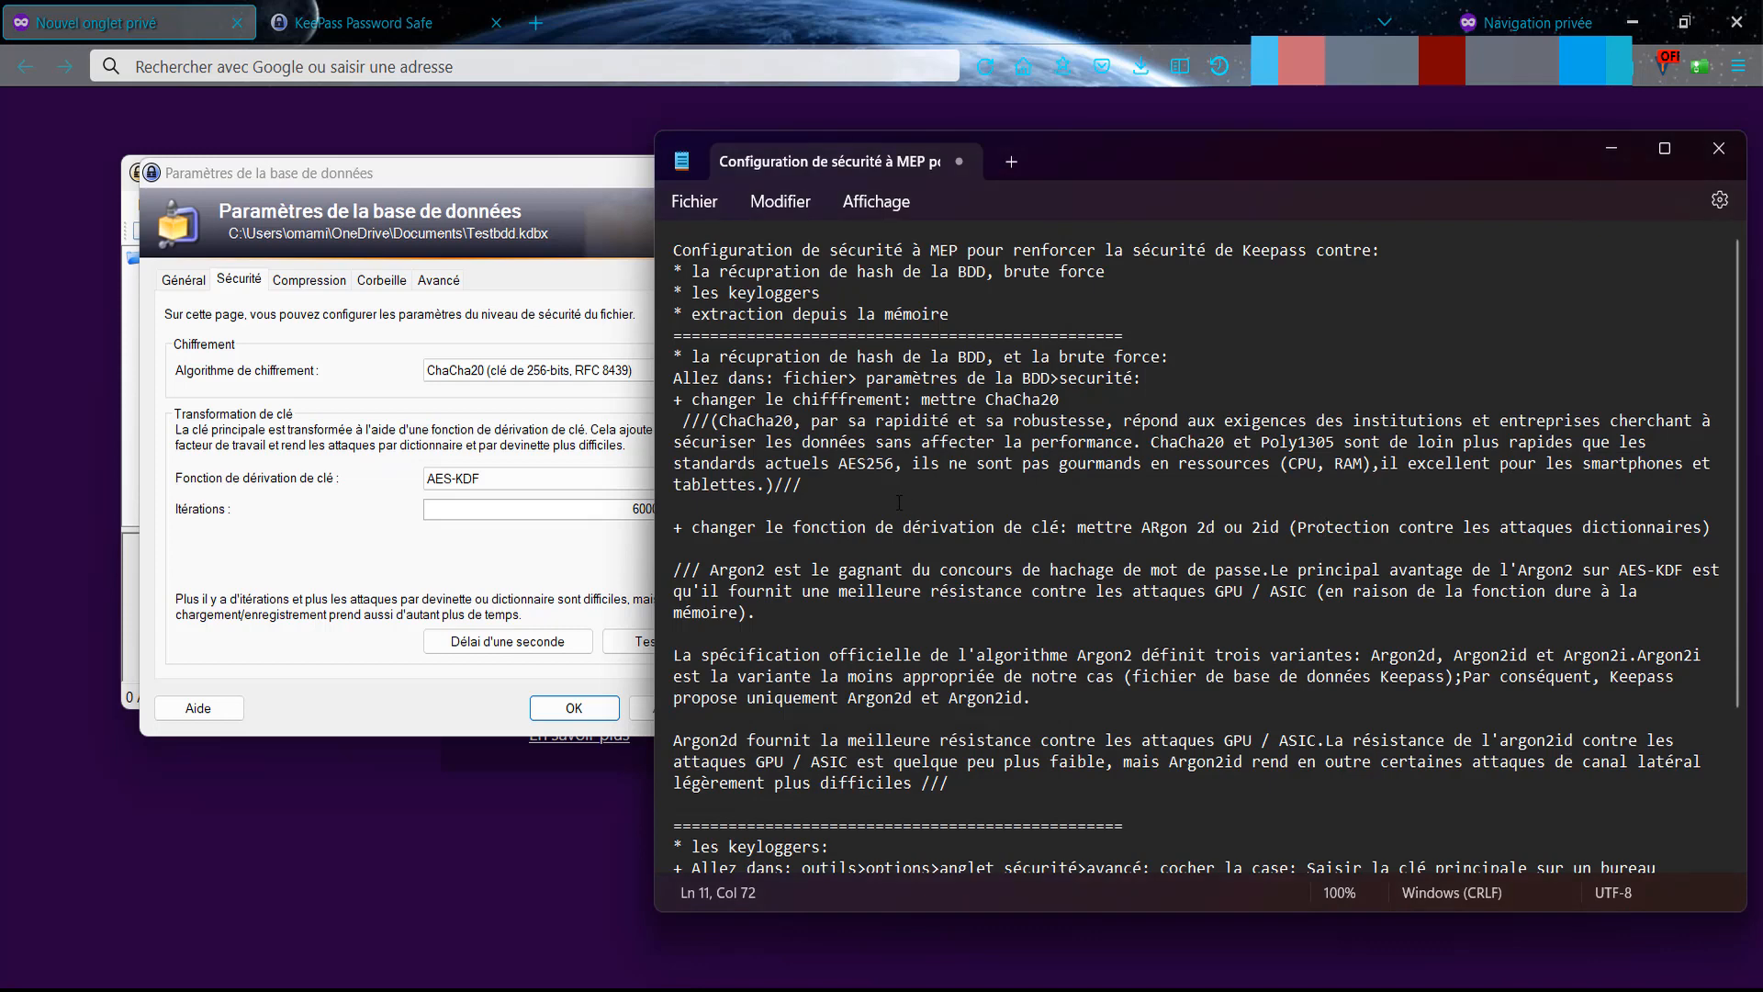
click(487, 376)
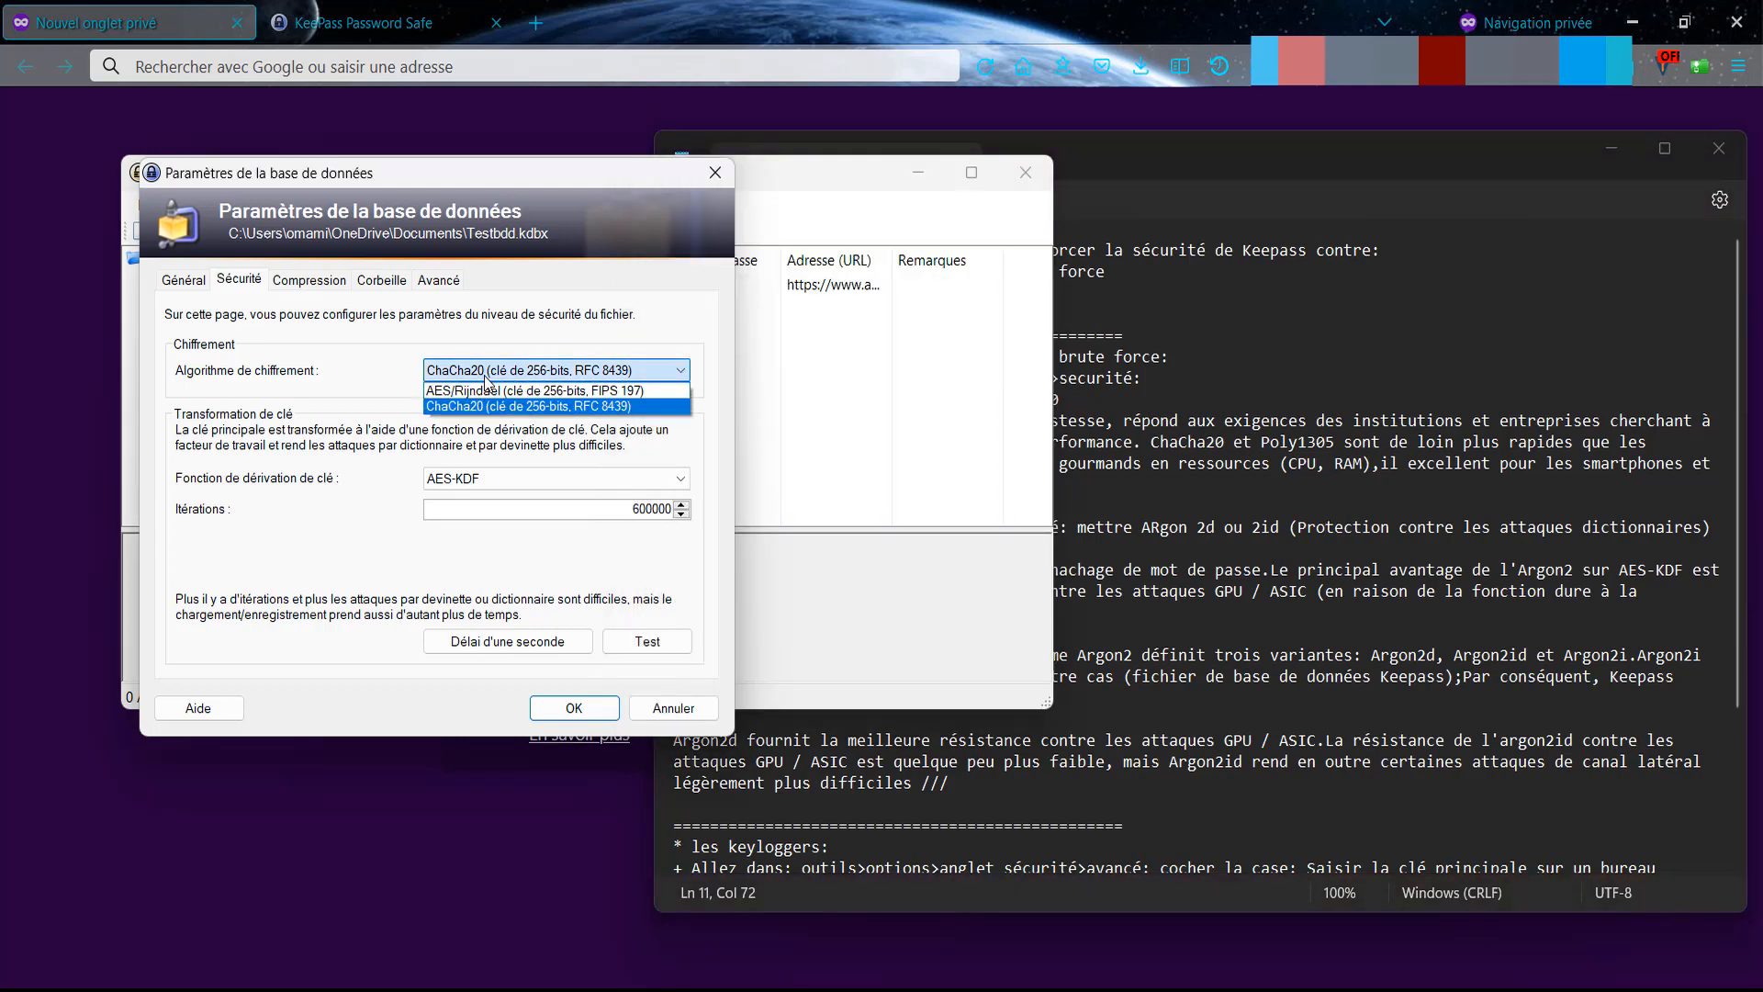
click(450, 407)
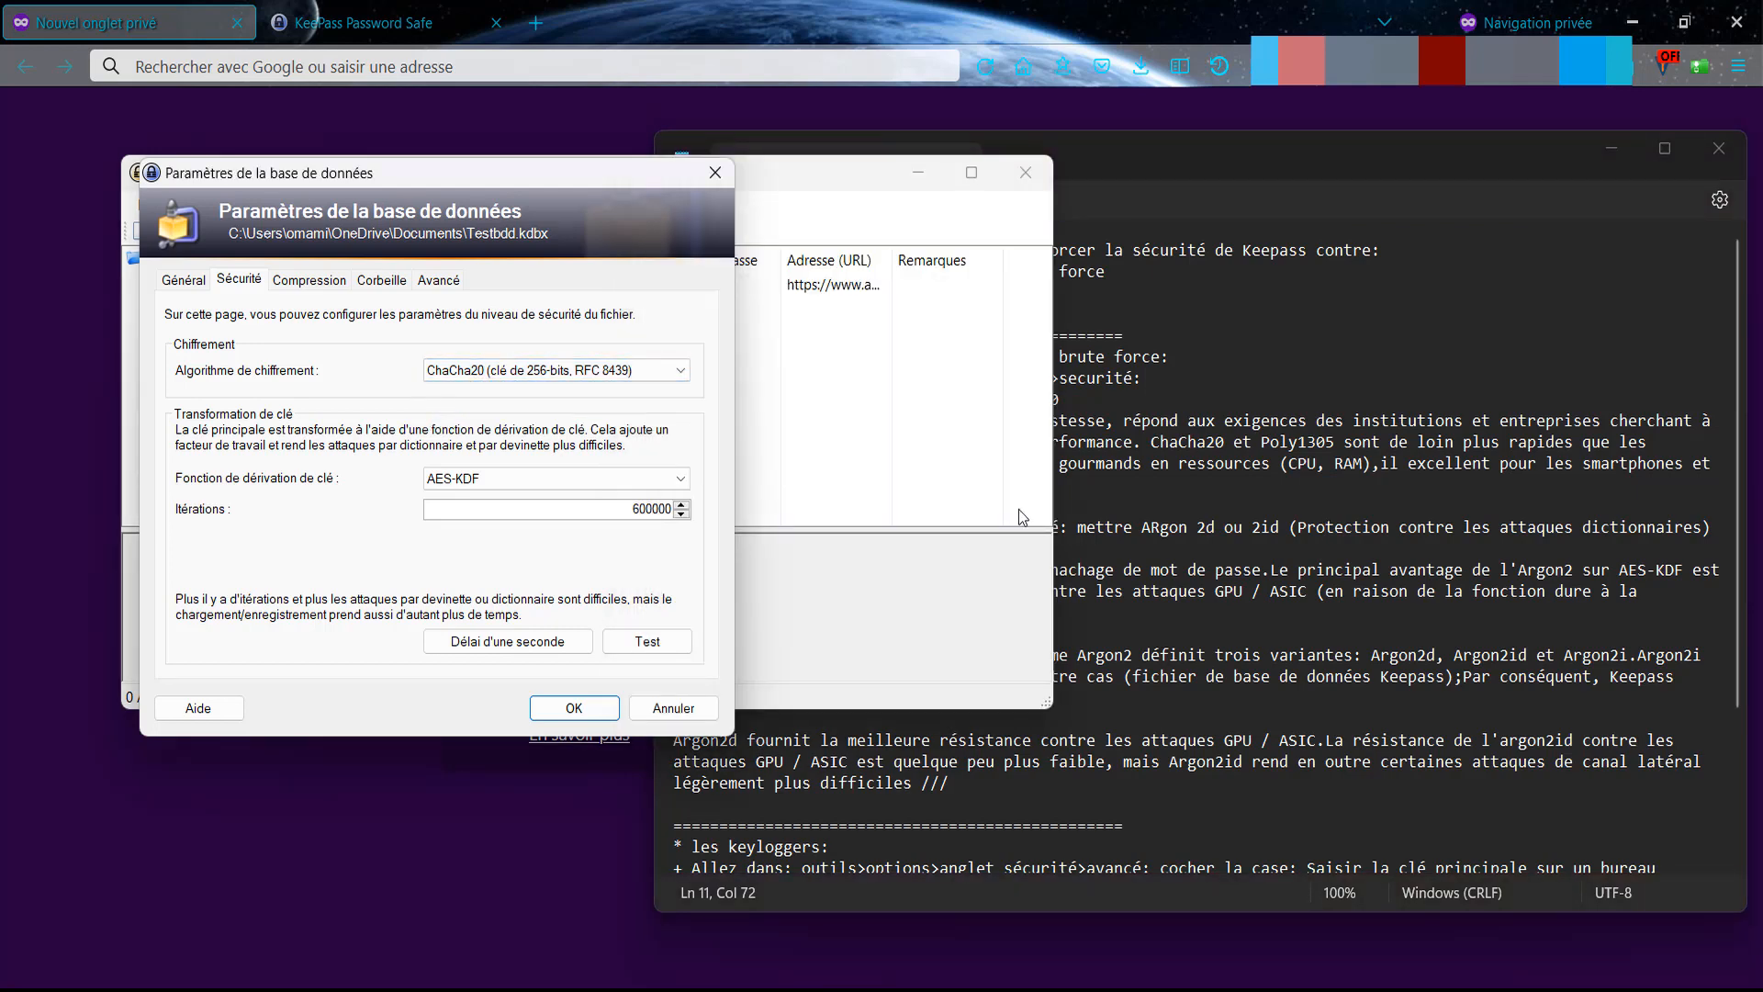
Check the notes on key derivation and view the available key derivation functions in the database security settings.
click(1088, 548)
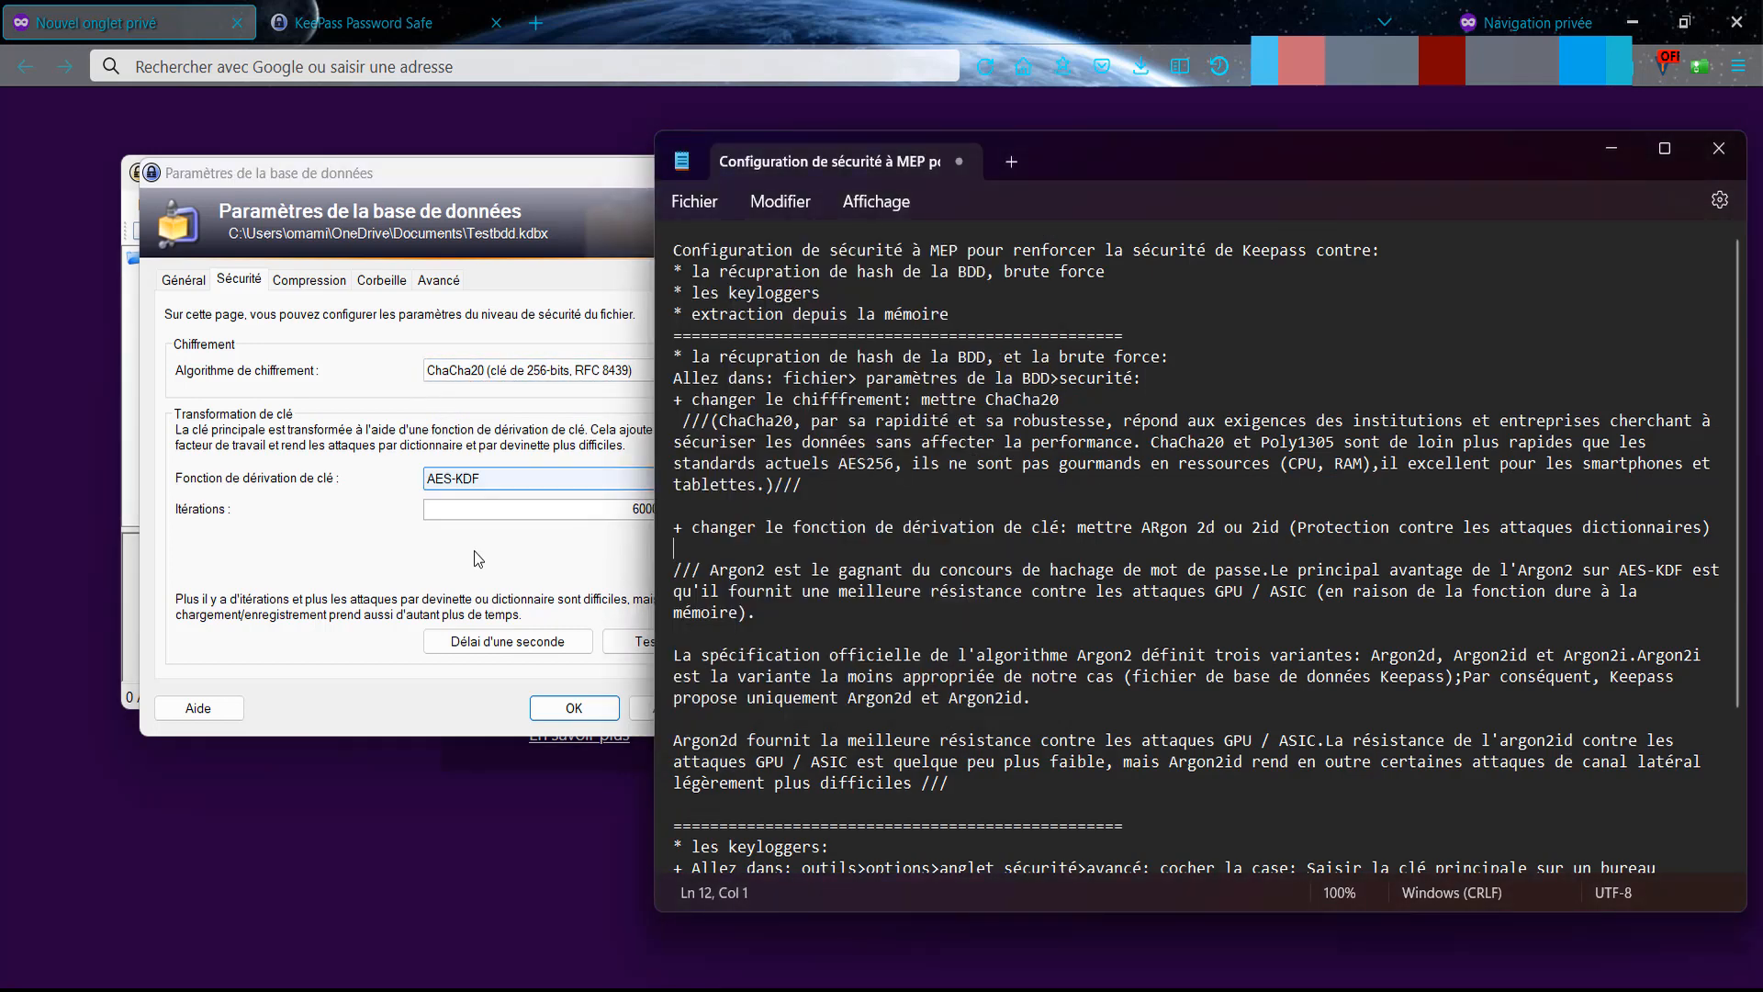
click(377, 488)
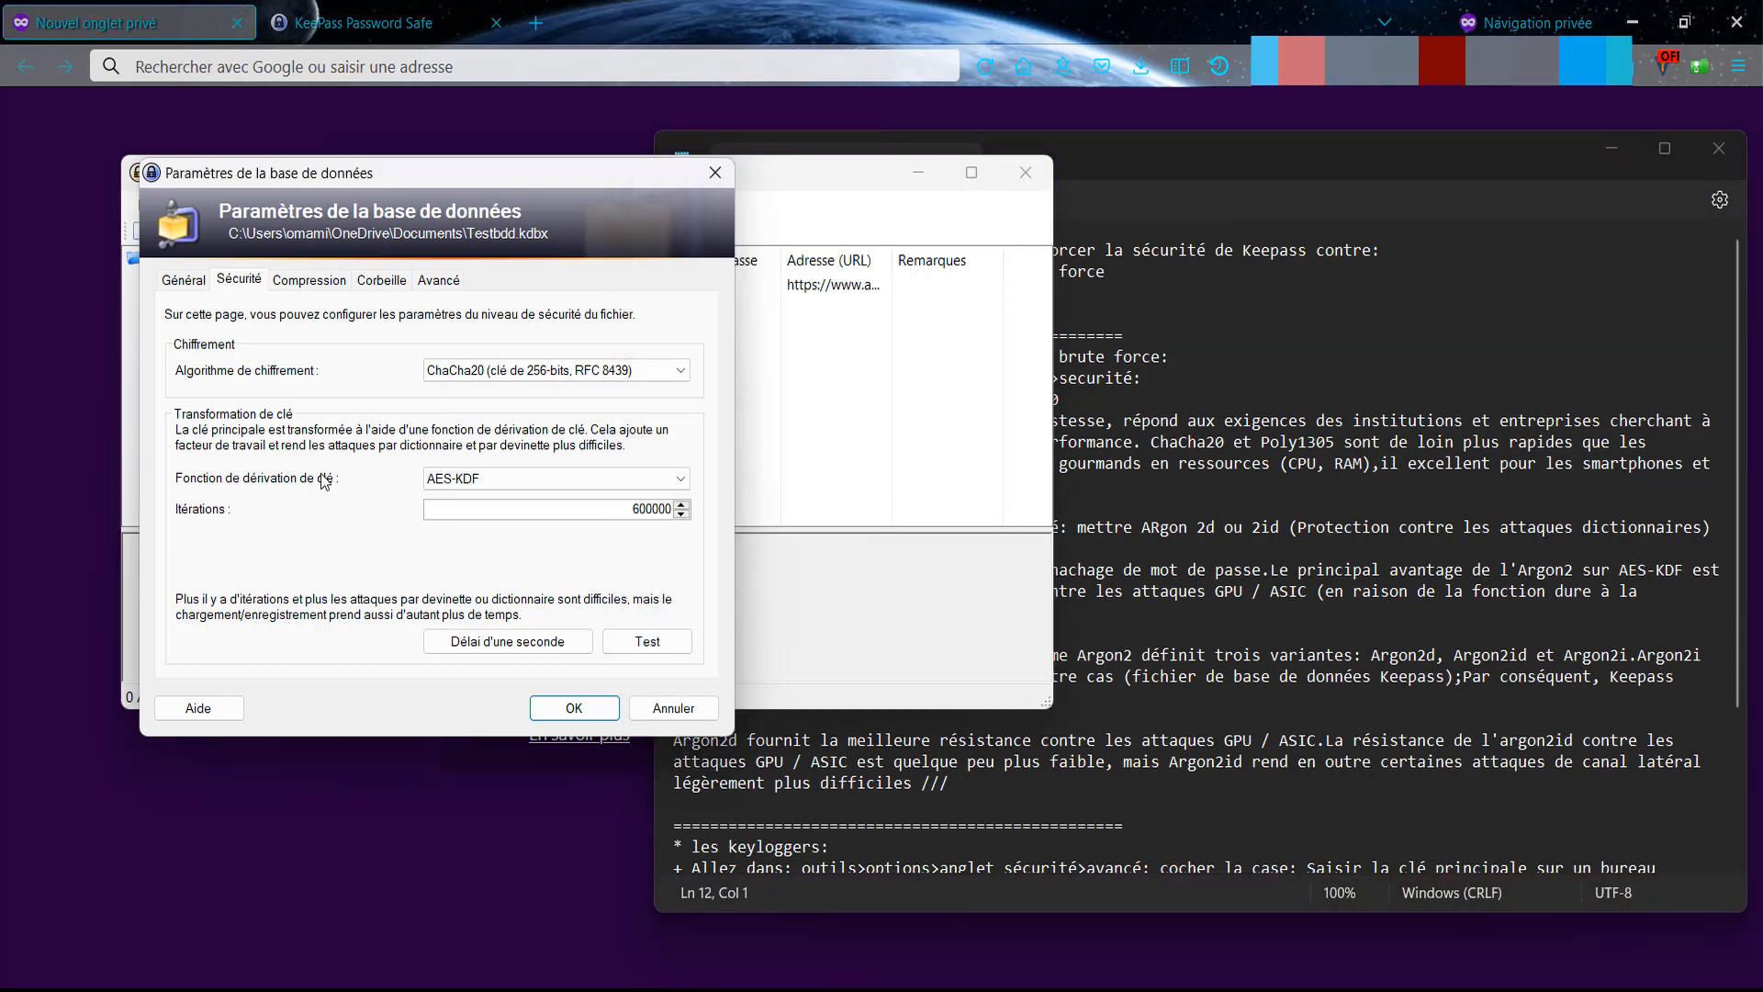
click(531, 478)
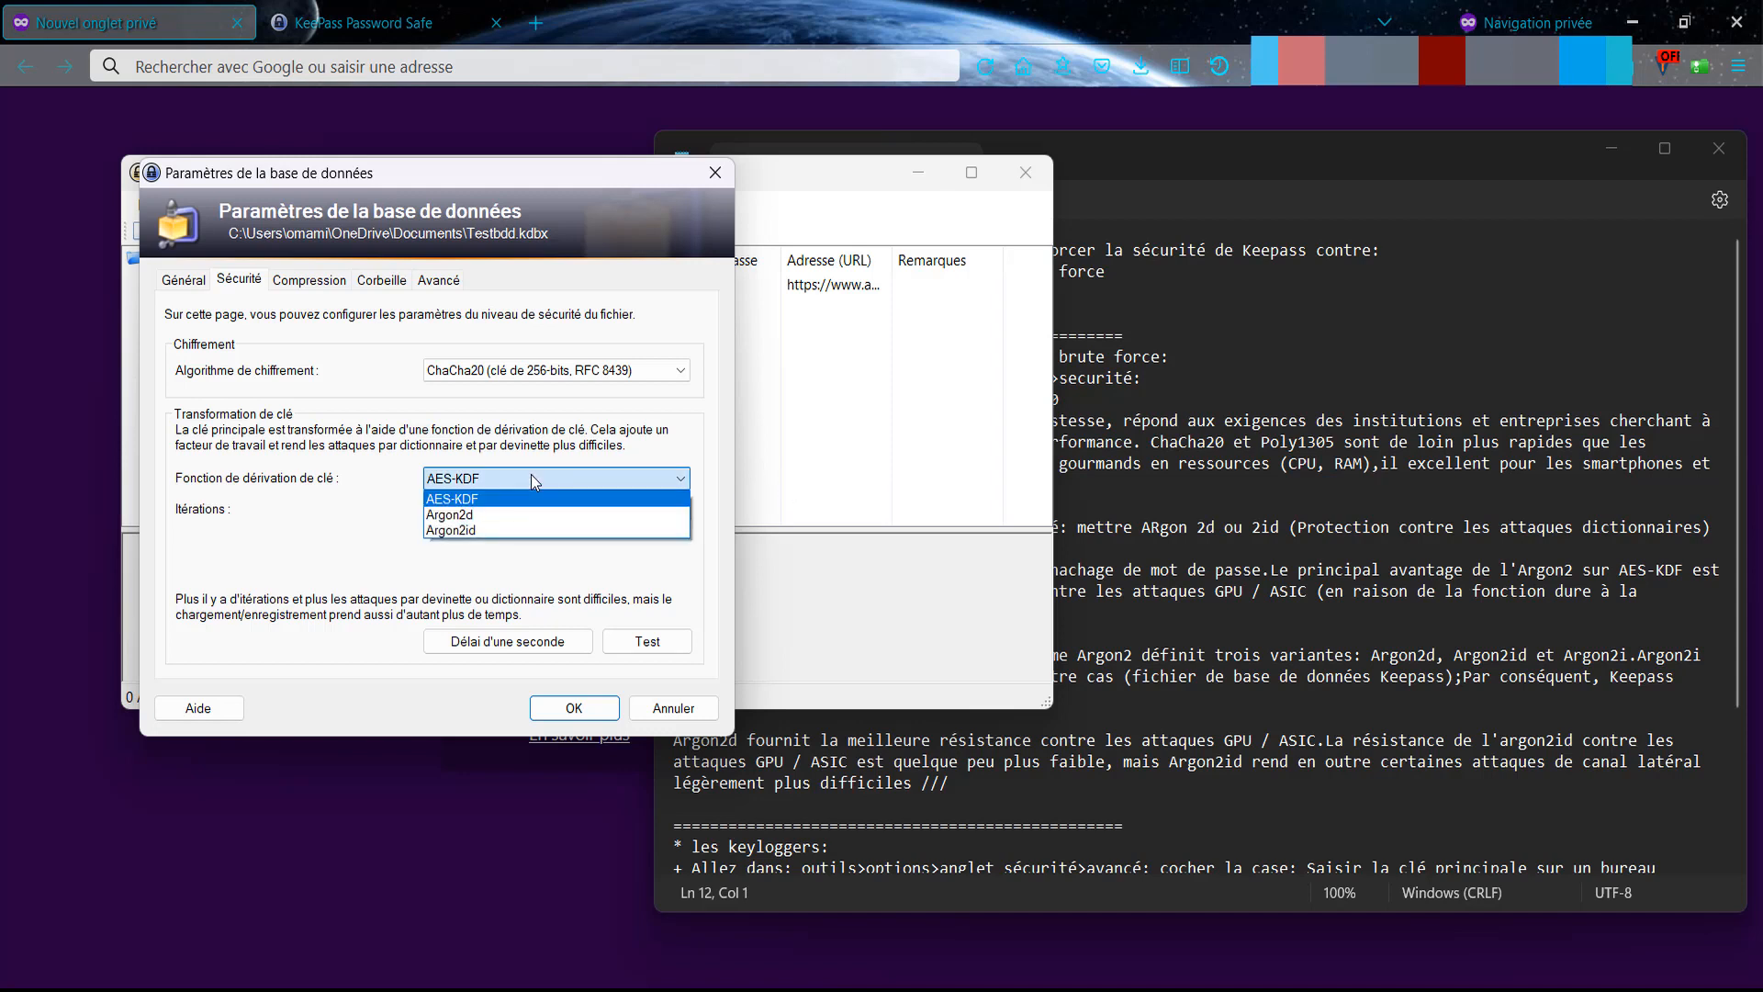
Highlight the notes on dictionary attack protection, the password hashing competition, AES-KDF and resistance to GPU attacks.
key(alt+Tab)
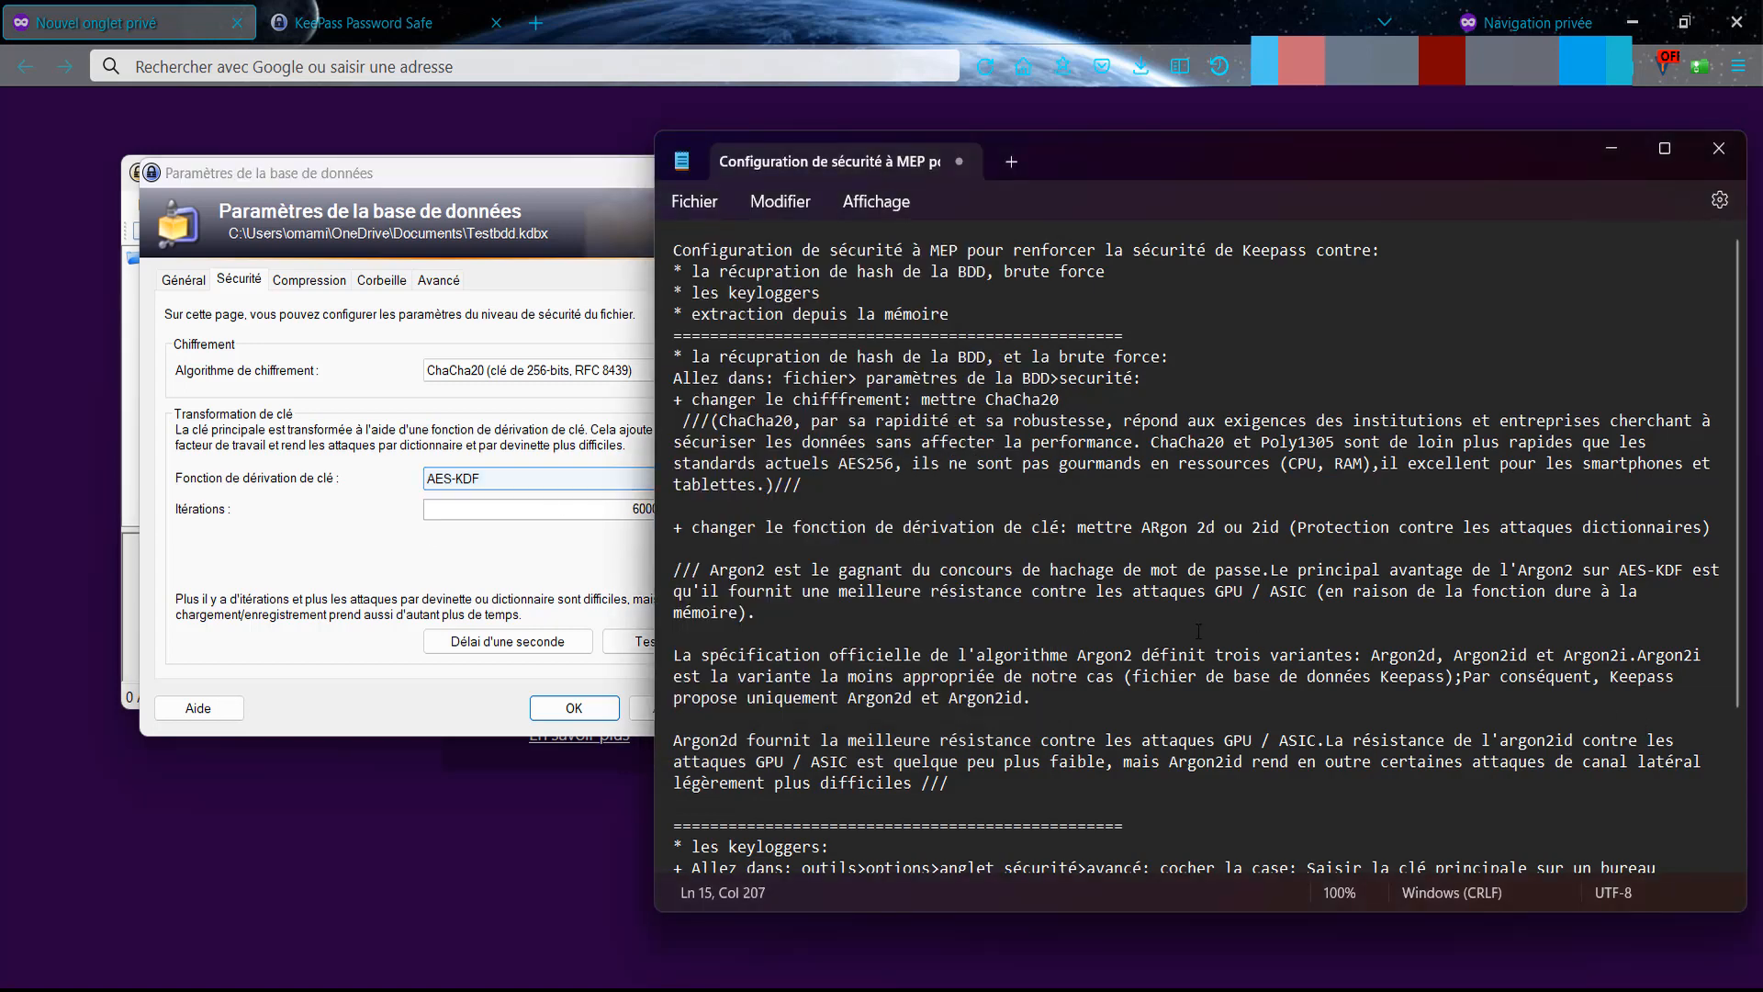
click(1153, 619)
drag(1298, 528, 1606, 536)
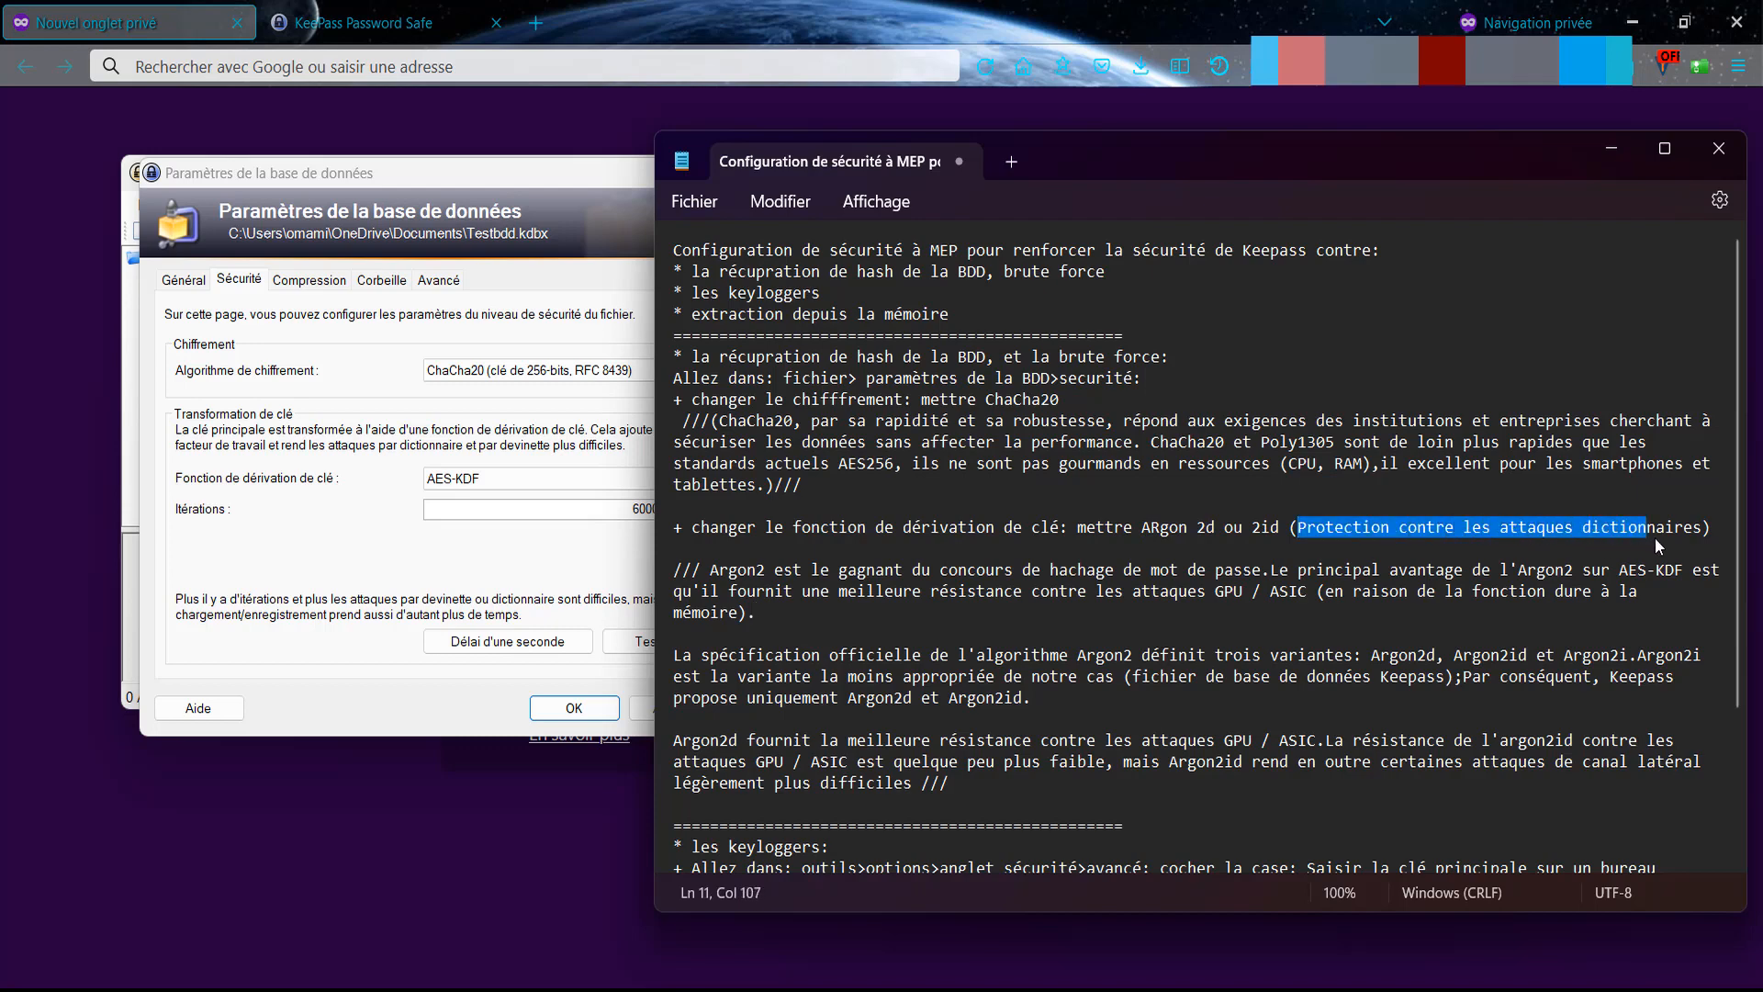
click(767, 632)
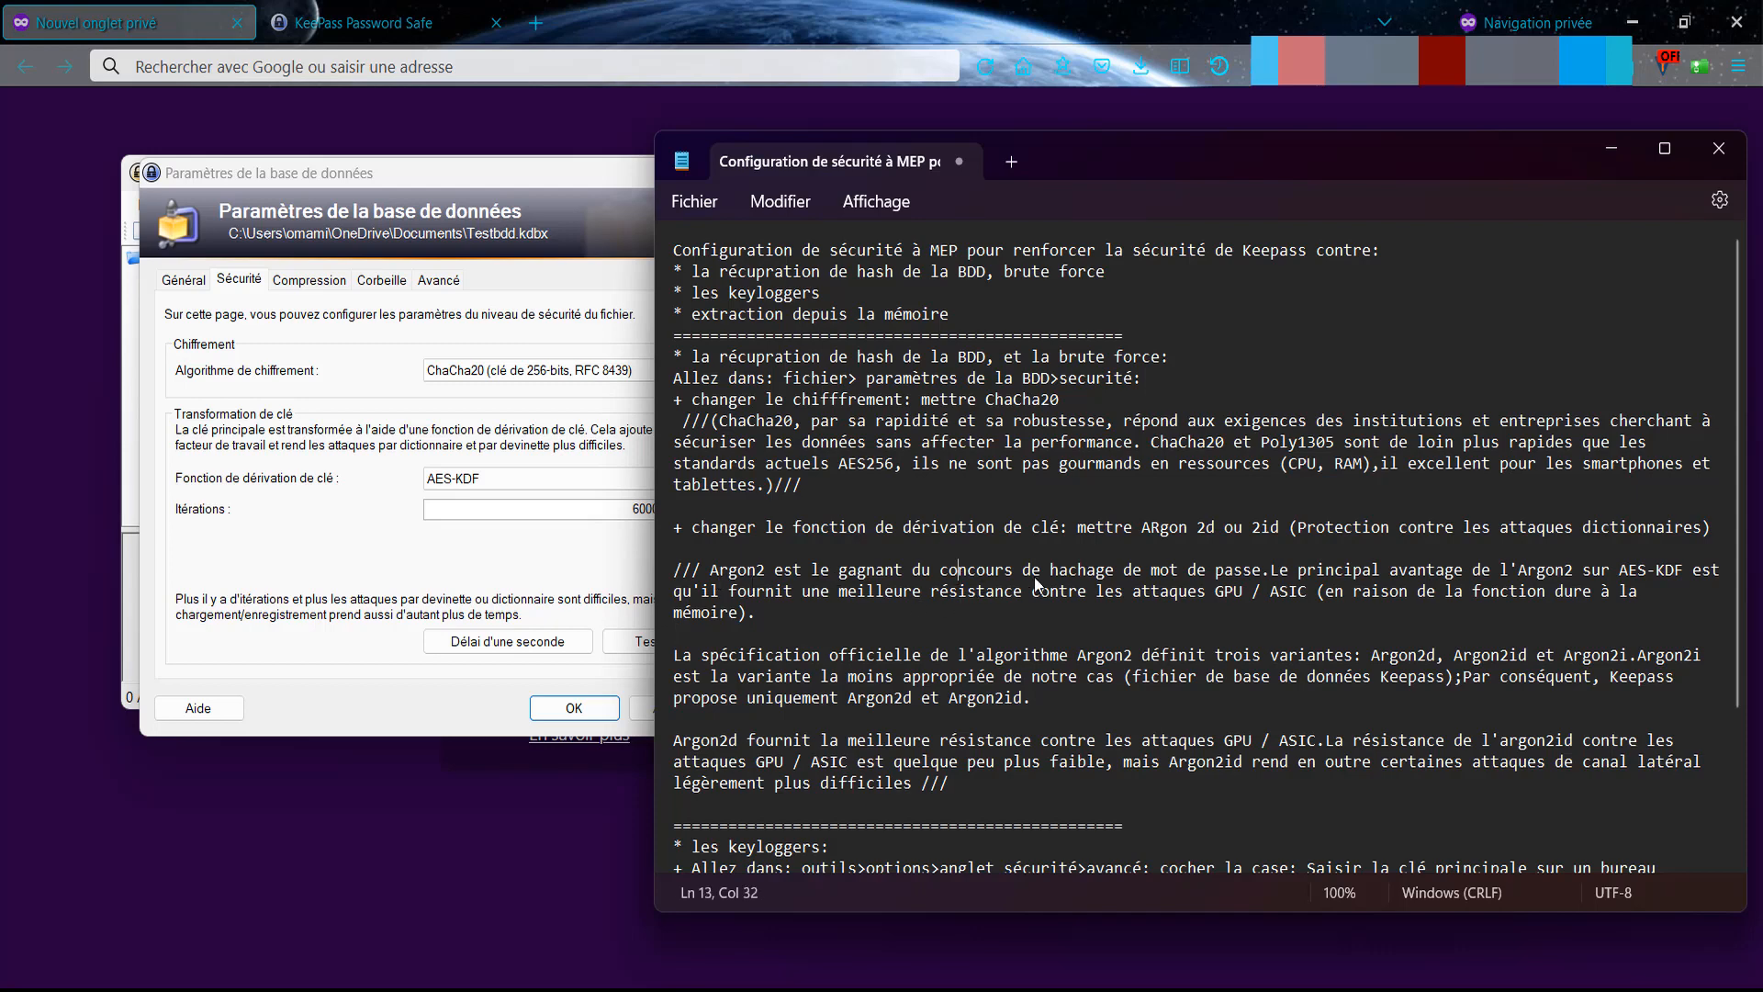
drag(958, 570, 1260, 571)
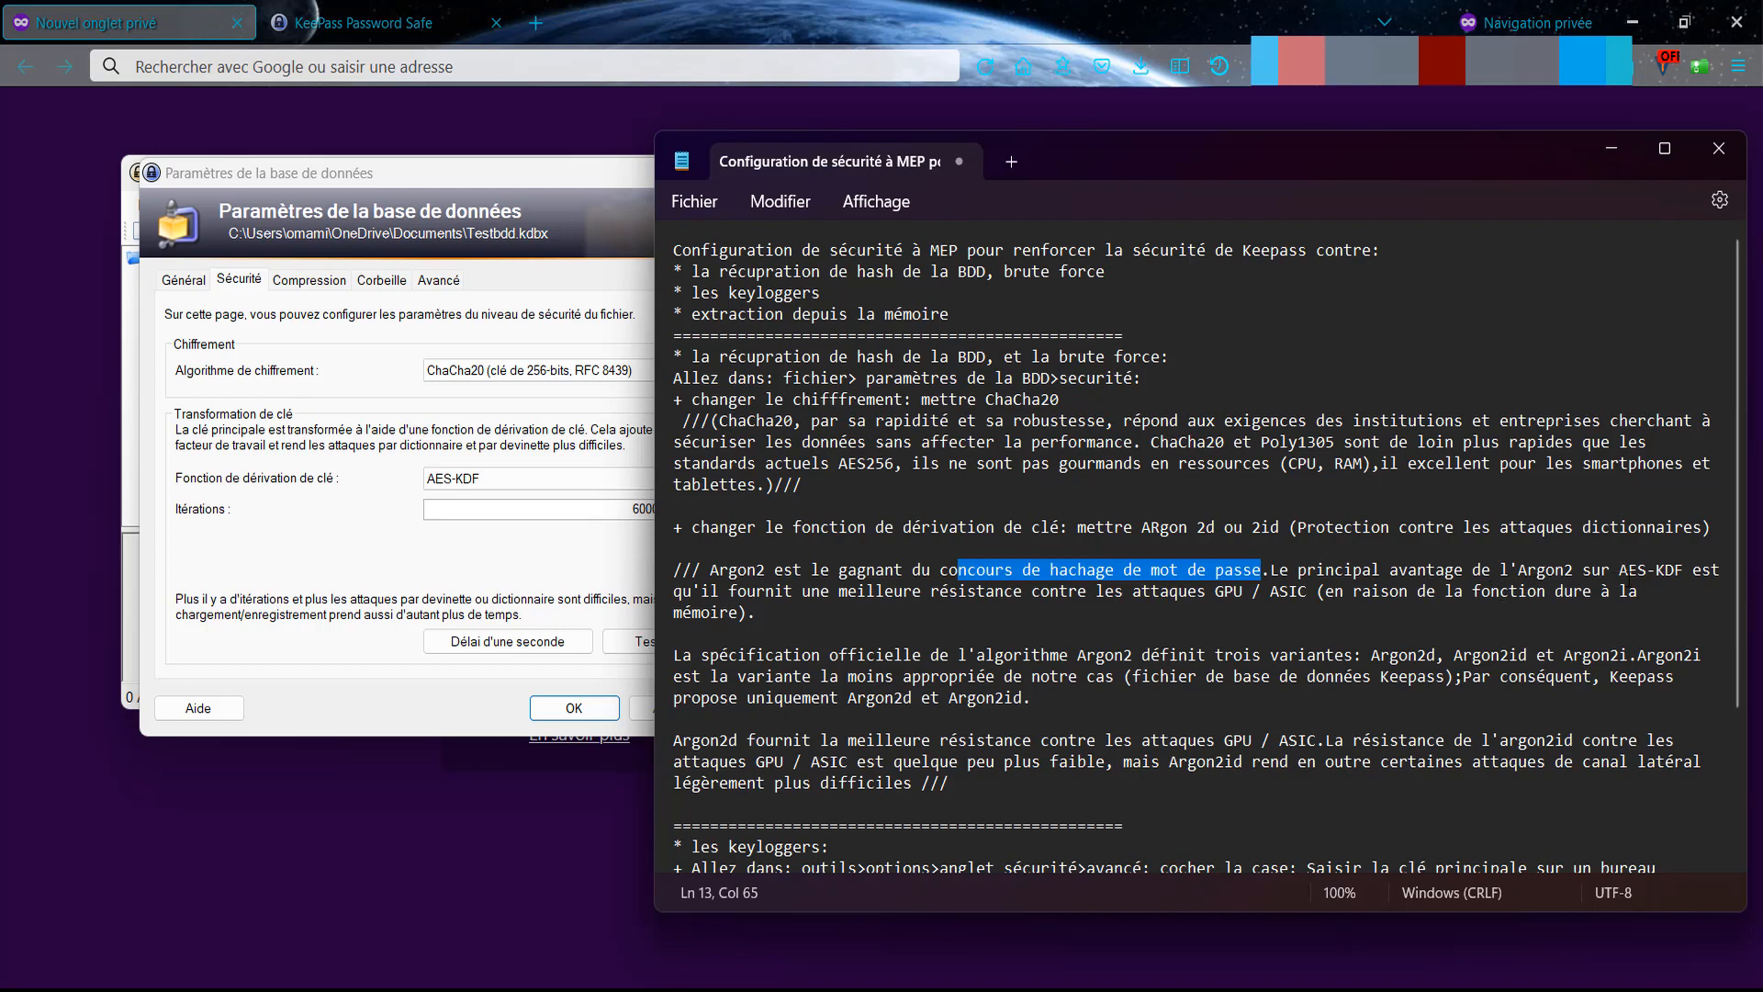
drag(1619, 569, 1656, 570)
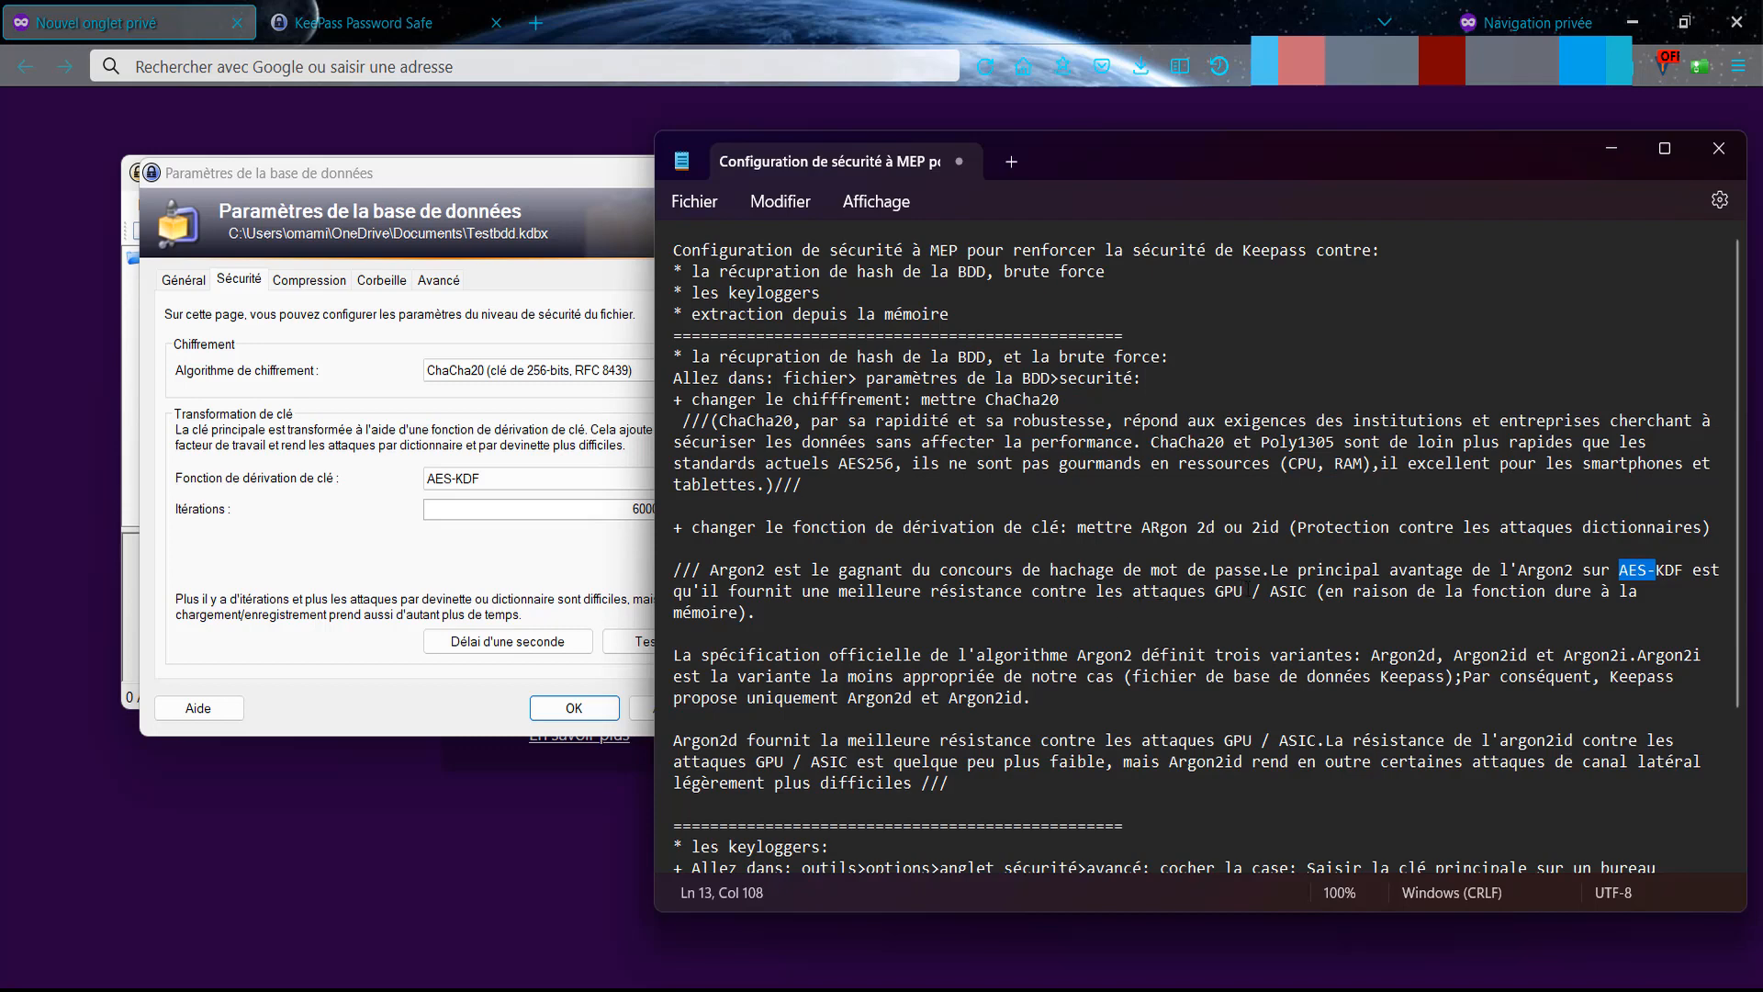
drag(1234, 592, 1144, 597)
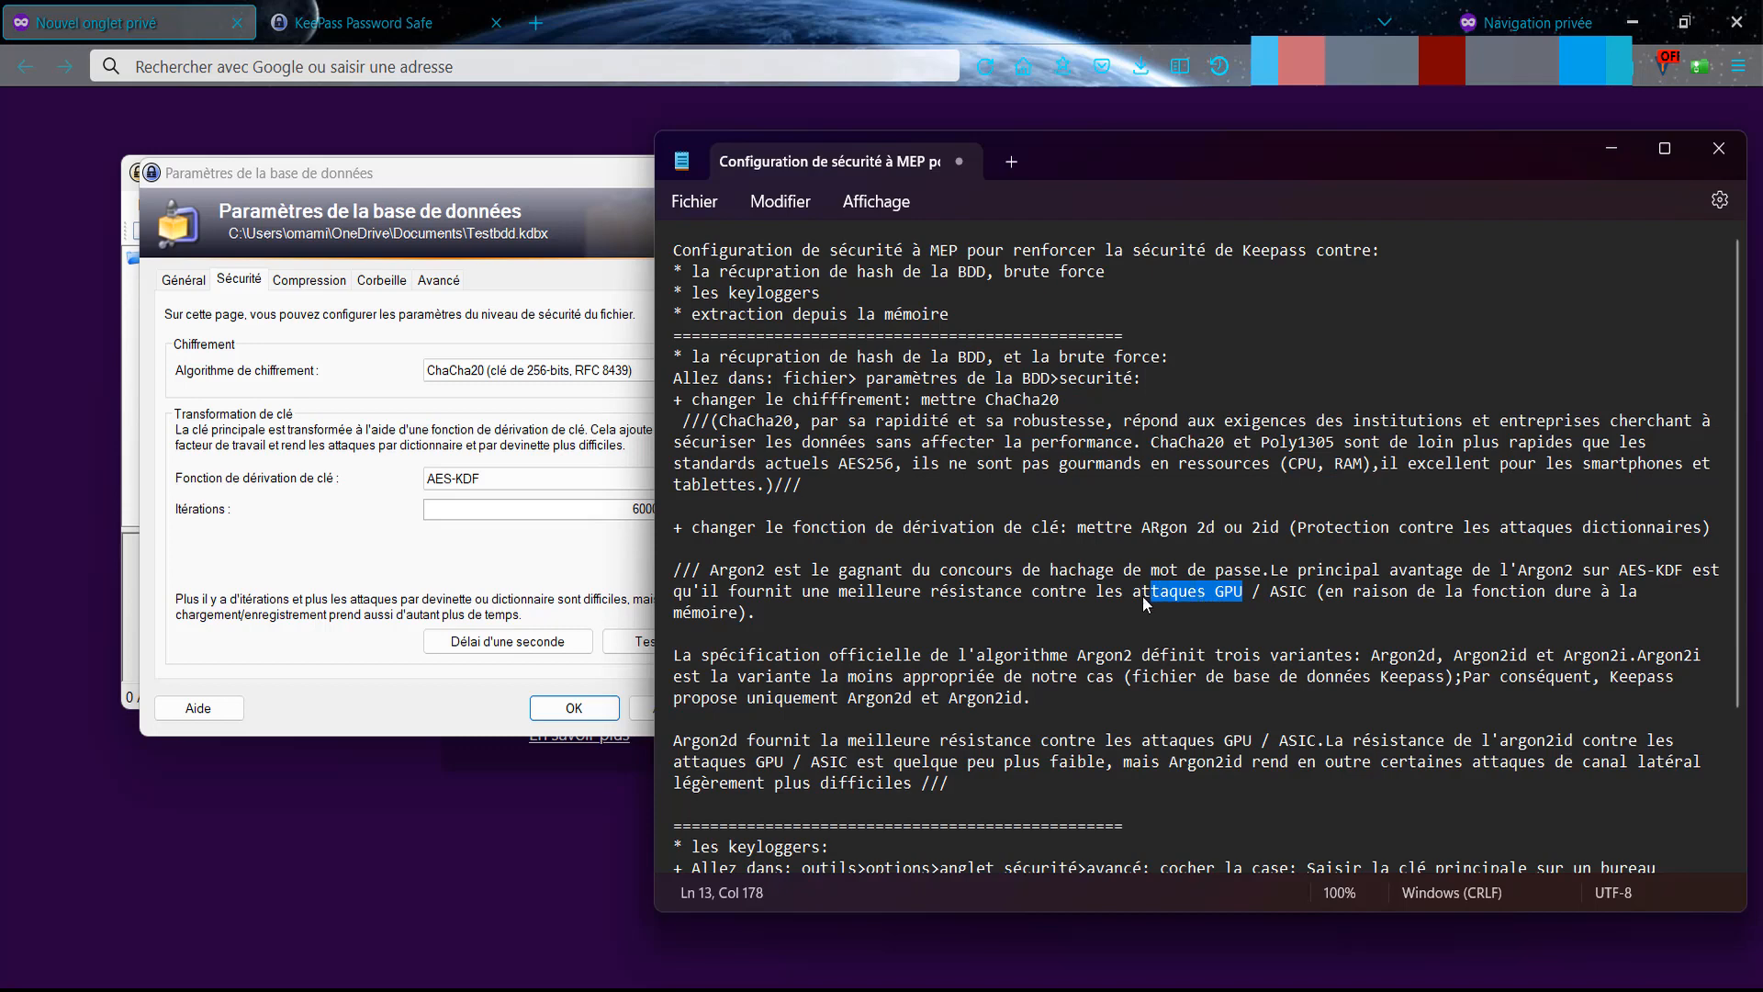
Highlight the notes on the KeePass database file case and the Argon2d and Argon2id variants KeePass offers.
click(1203, 592)
drag(1135, 676, 1241, 699)
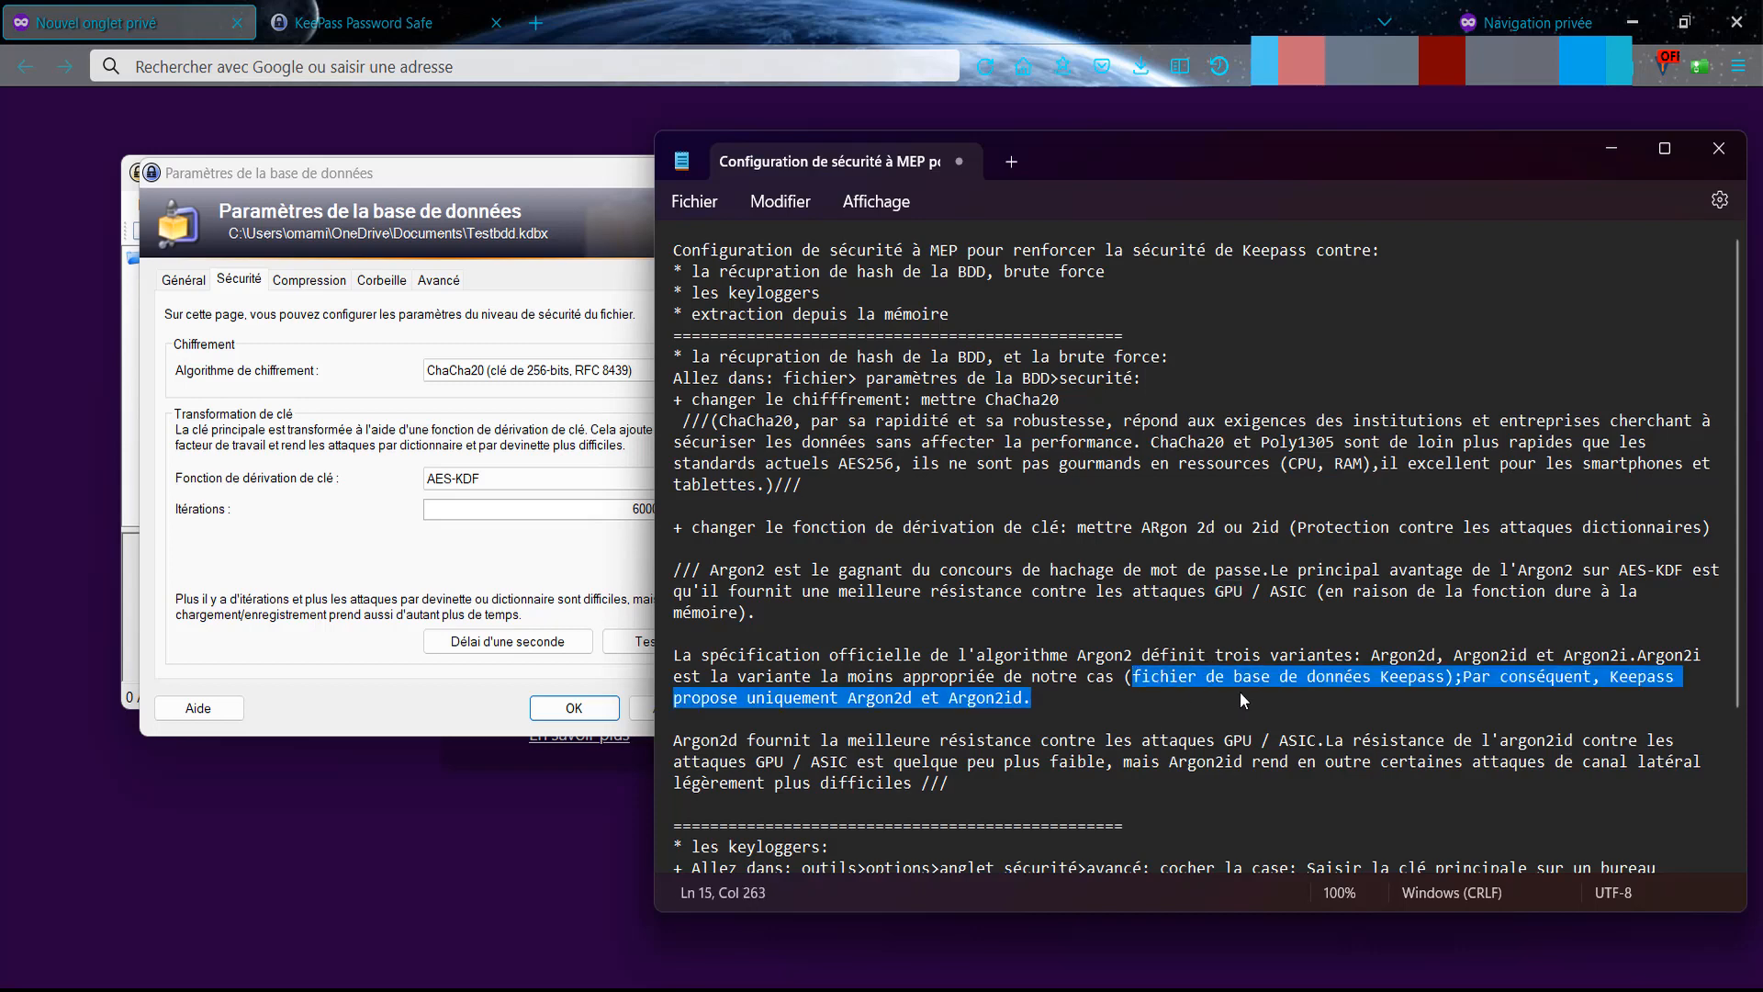
drag(1349, 691, 1440, 687)
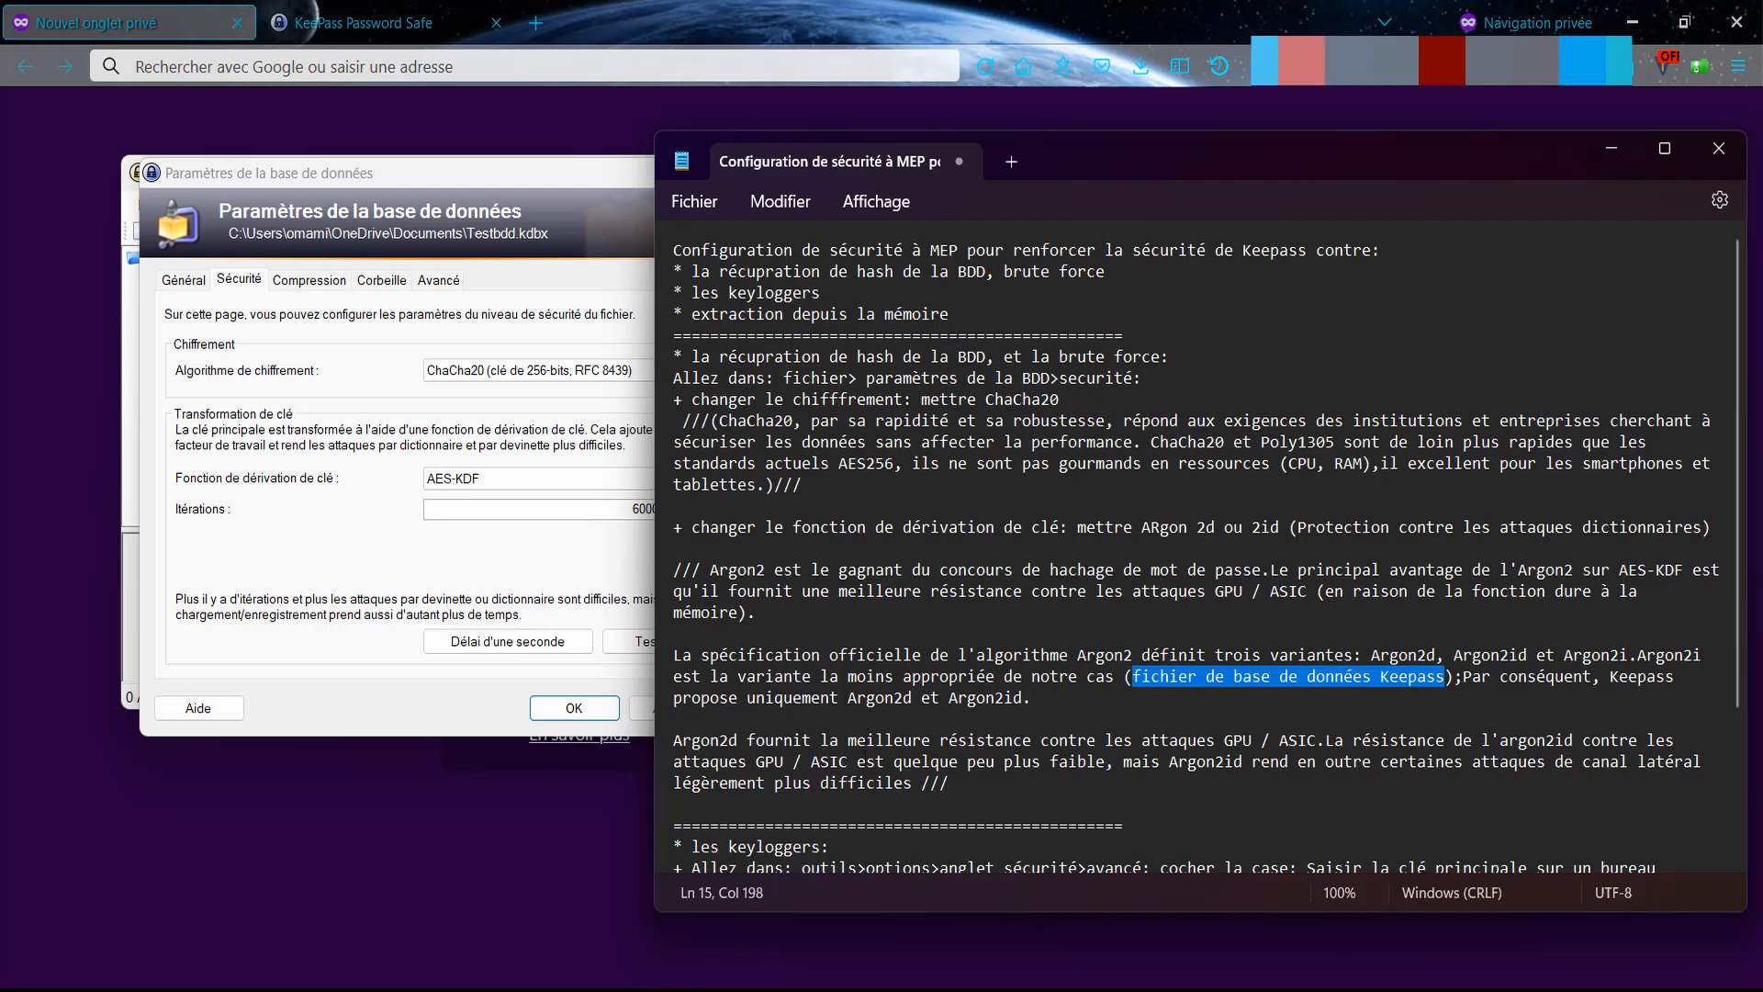
Highlight the notes comparing Argon2d and Argon2id resistance to GPU attacks, and mark the whole key derivation section.
drag(857, 742, 1068, 742)
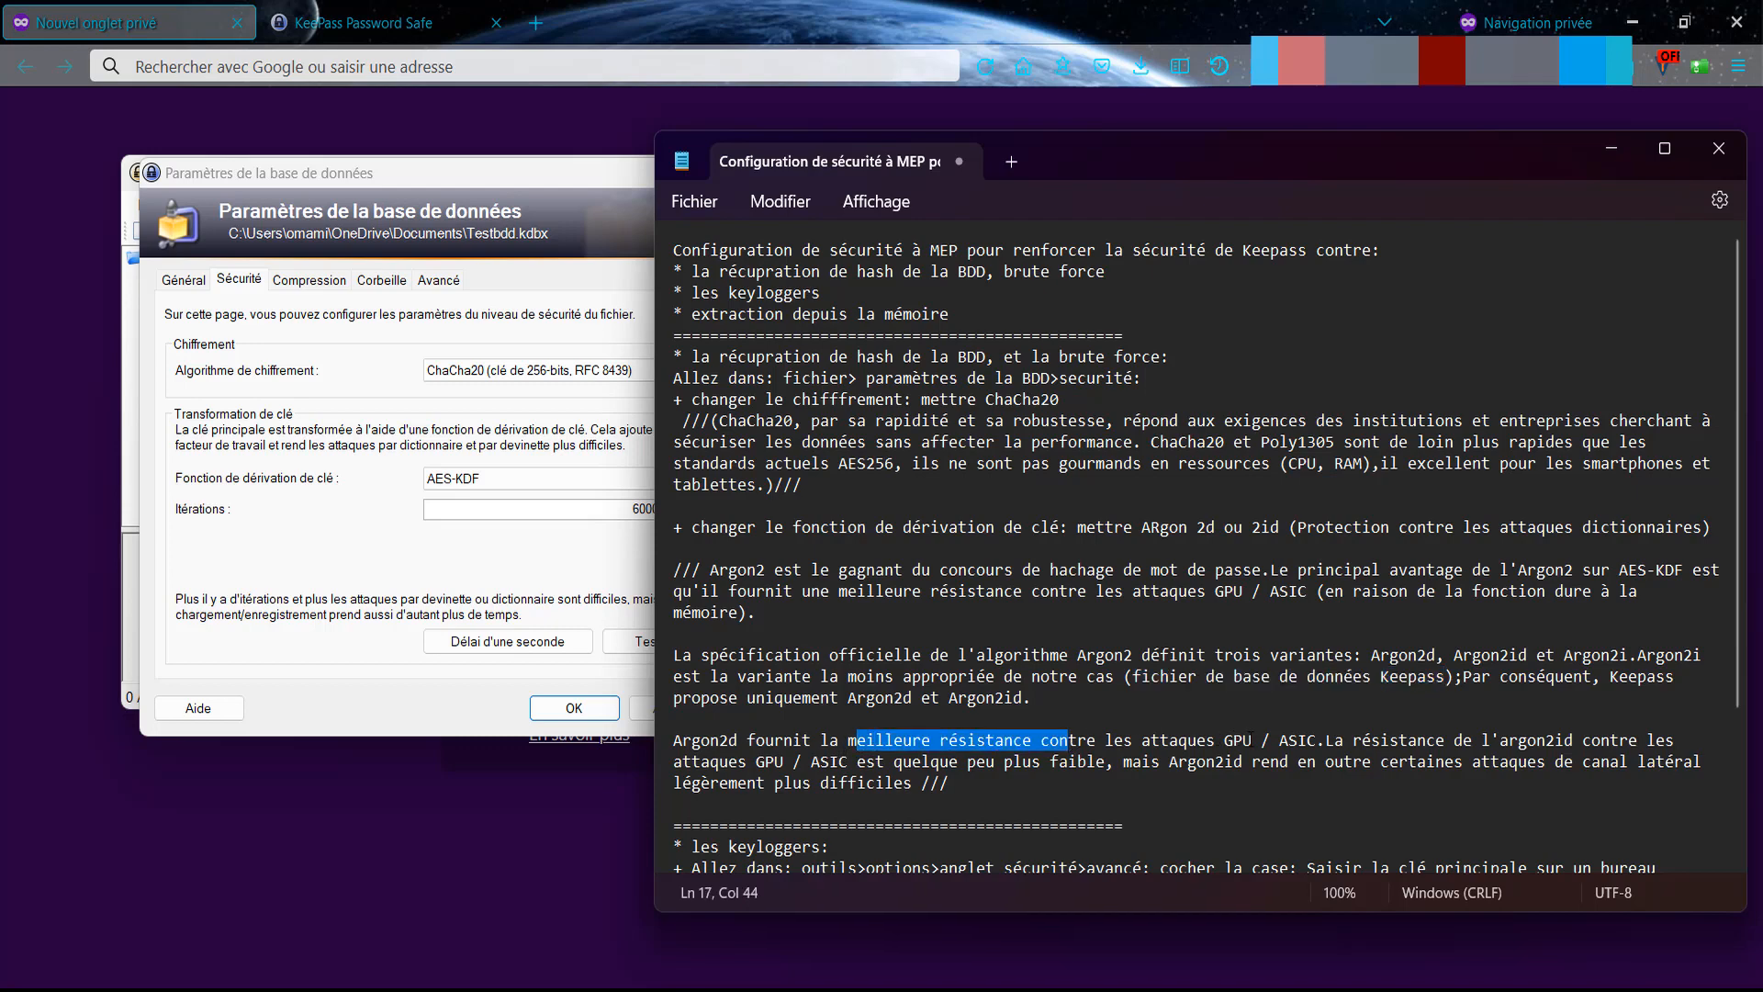
double_click(1240, 740)
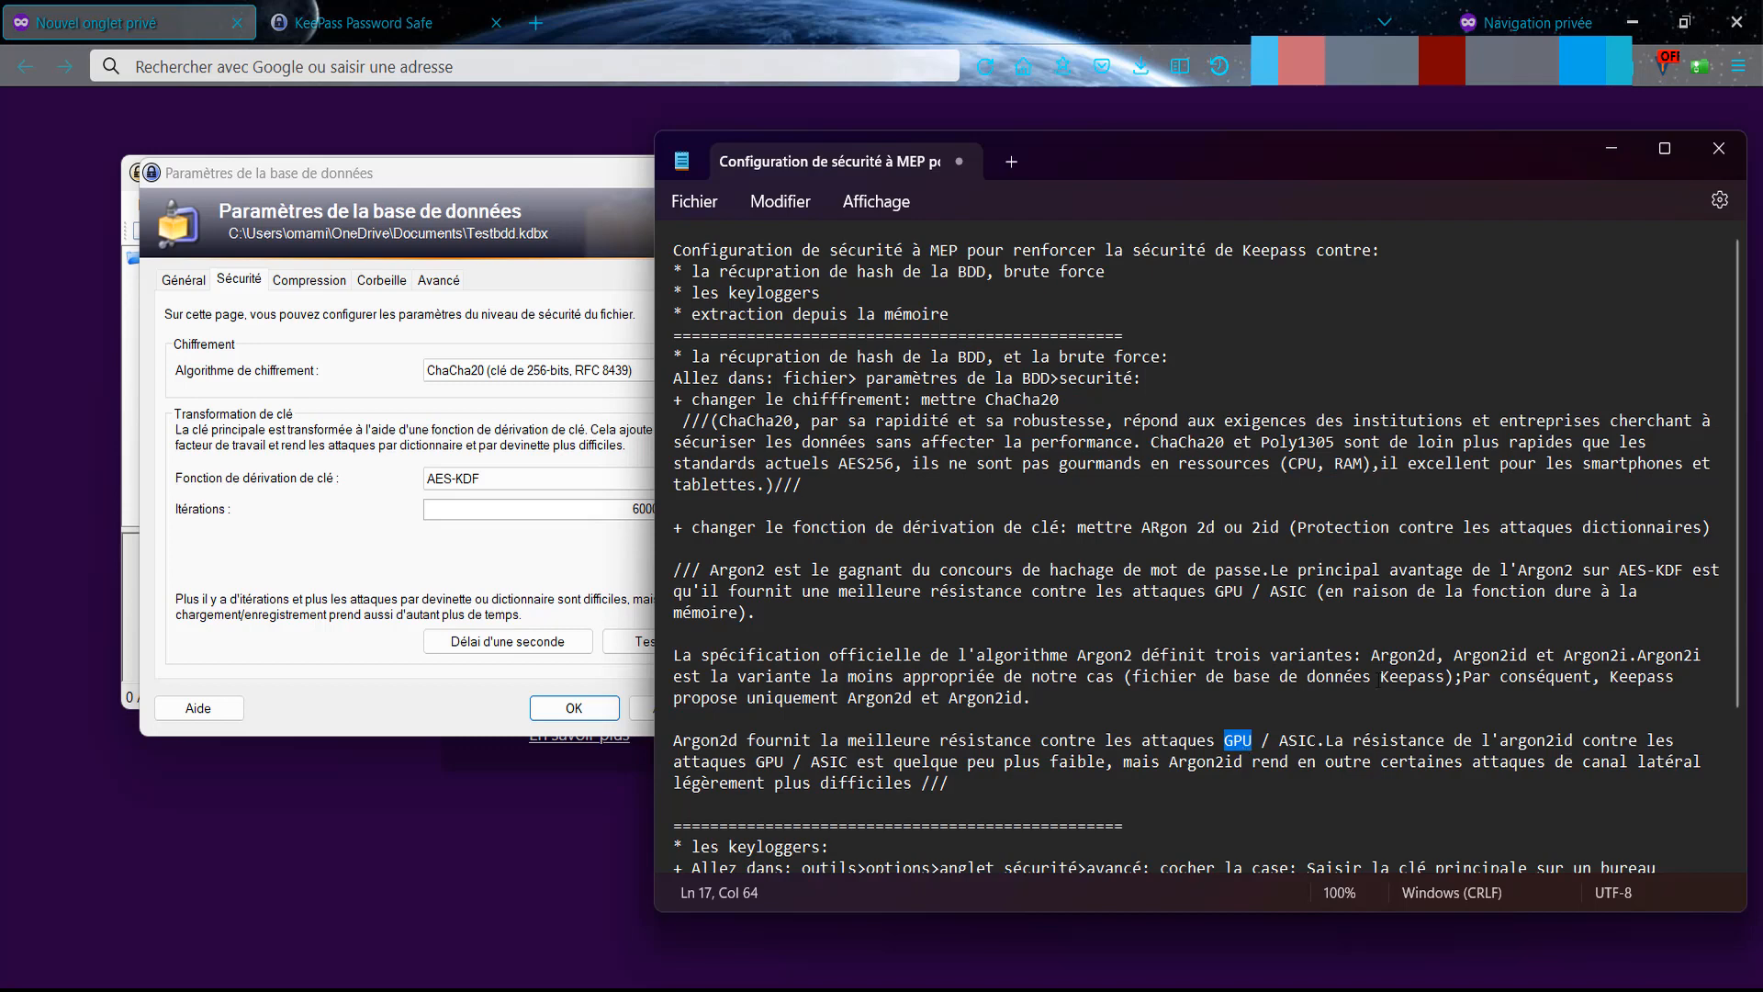
drag(1490, 740, 1582, 740)
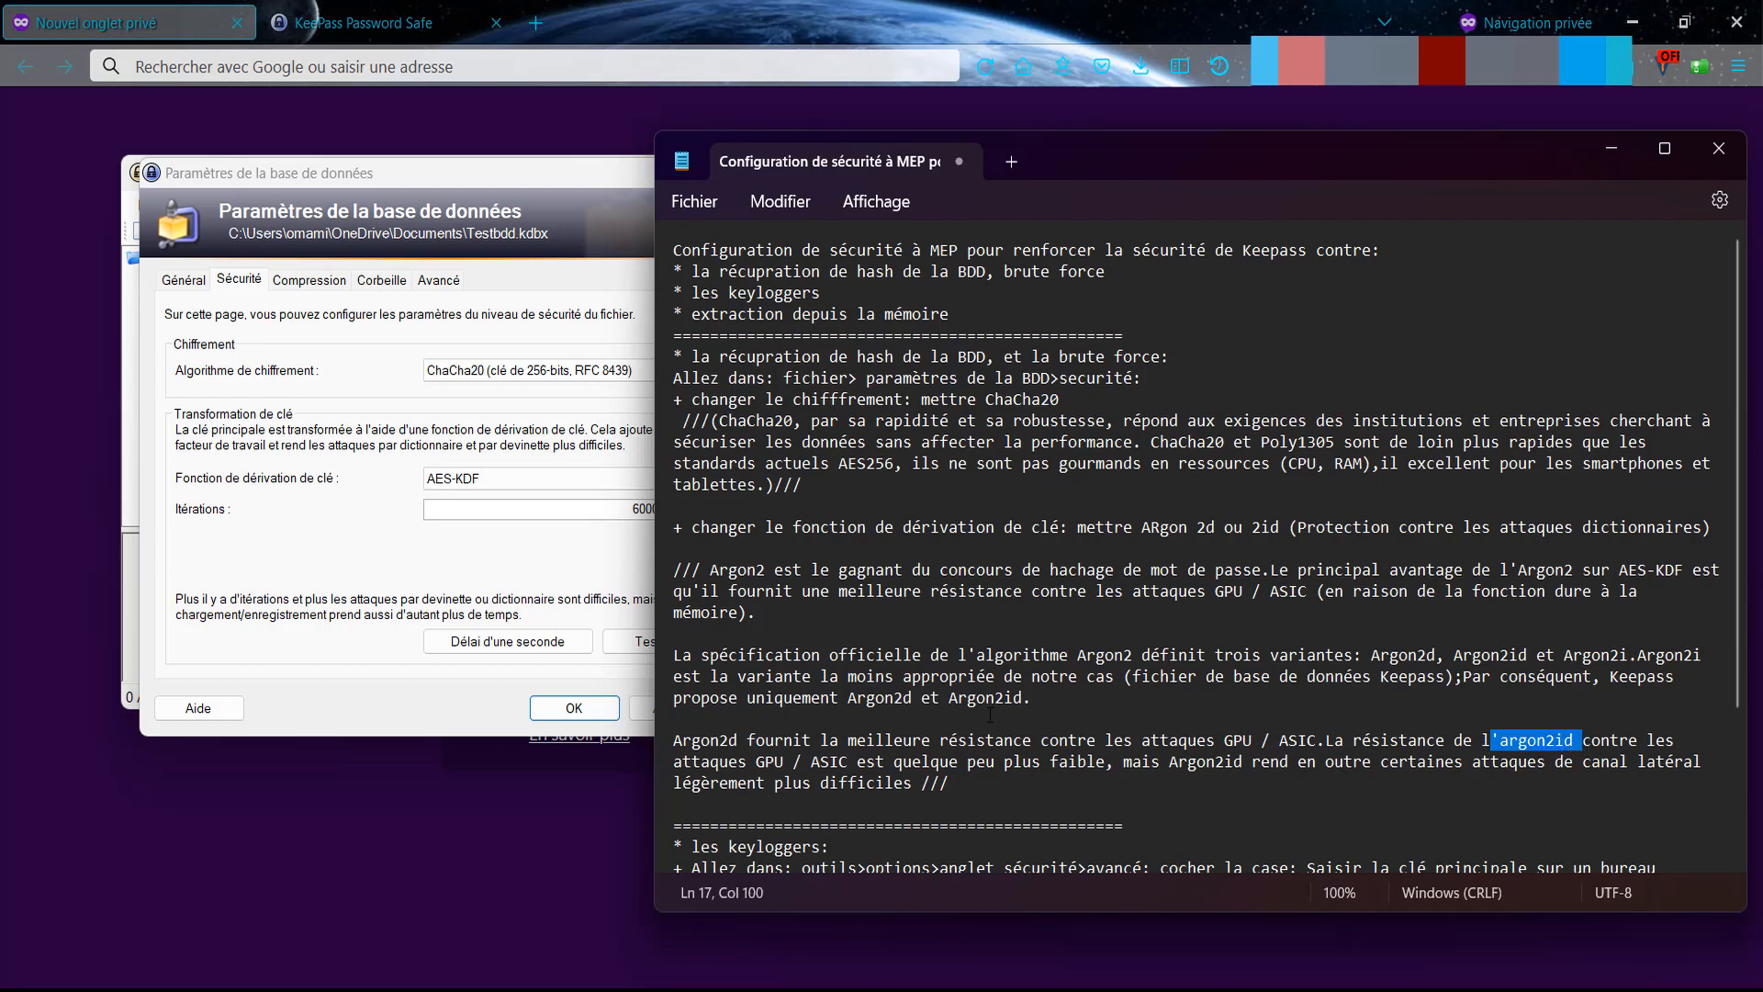
click(941, 740)
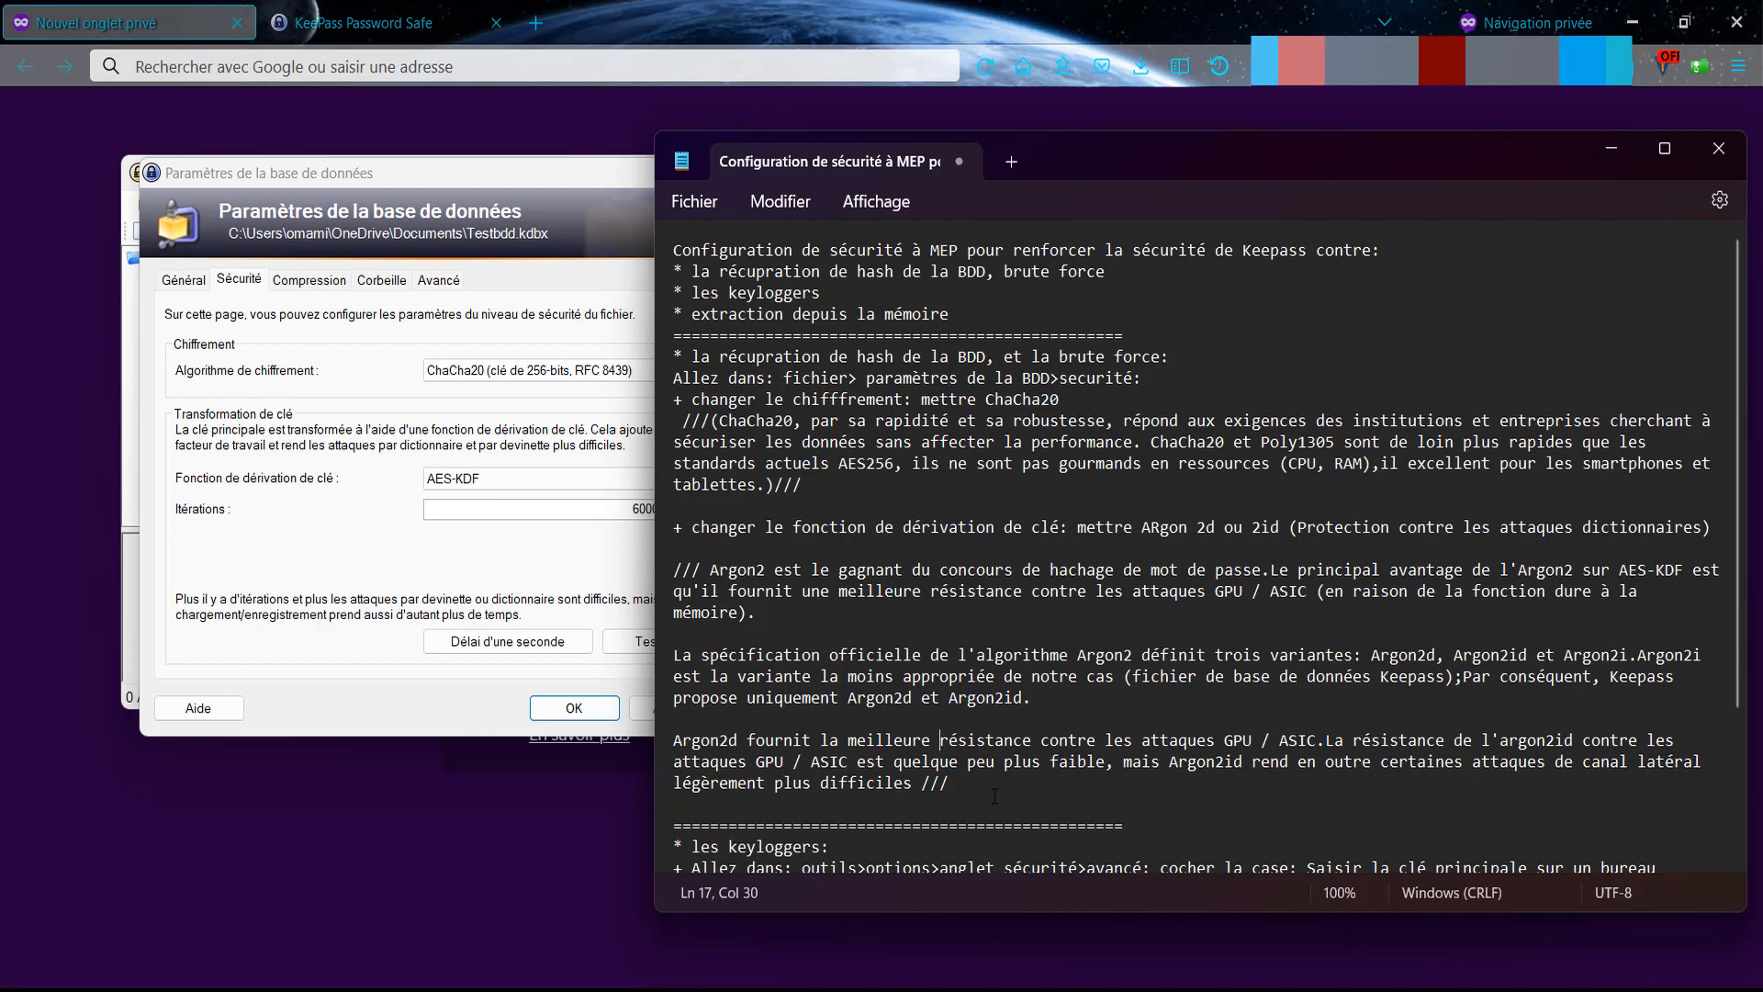
drag(995, 795, 680, 542)
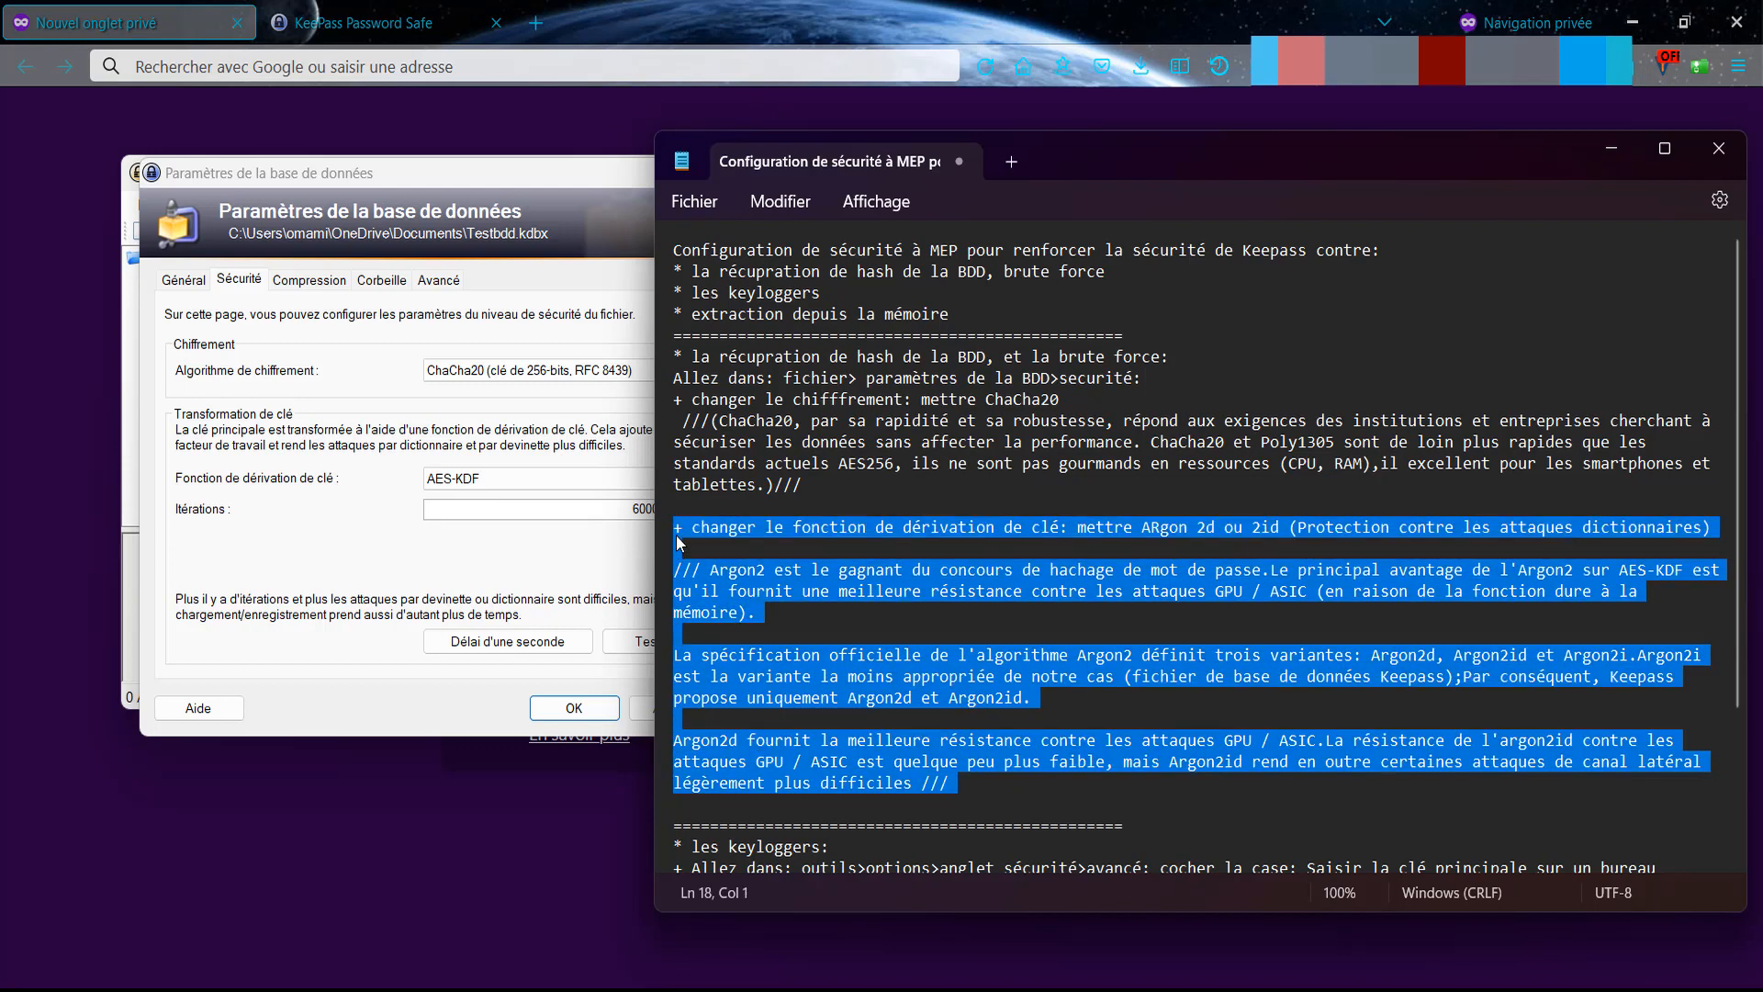
click(837, 612)
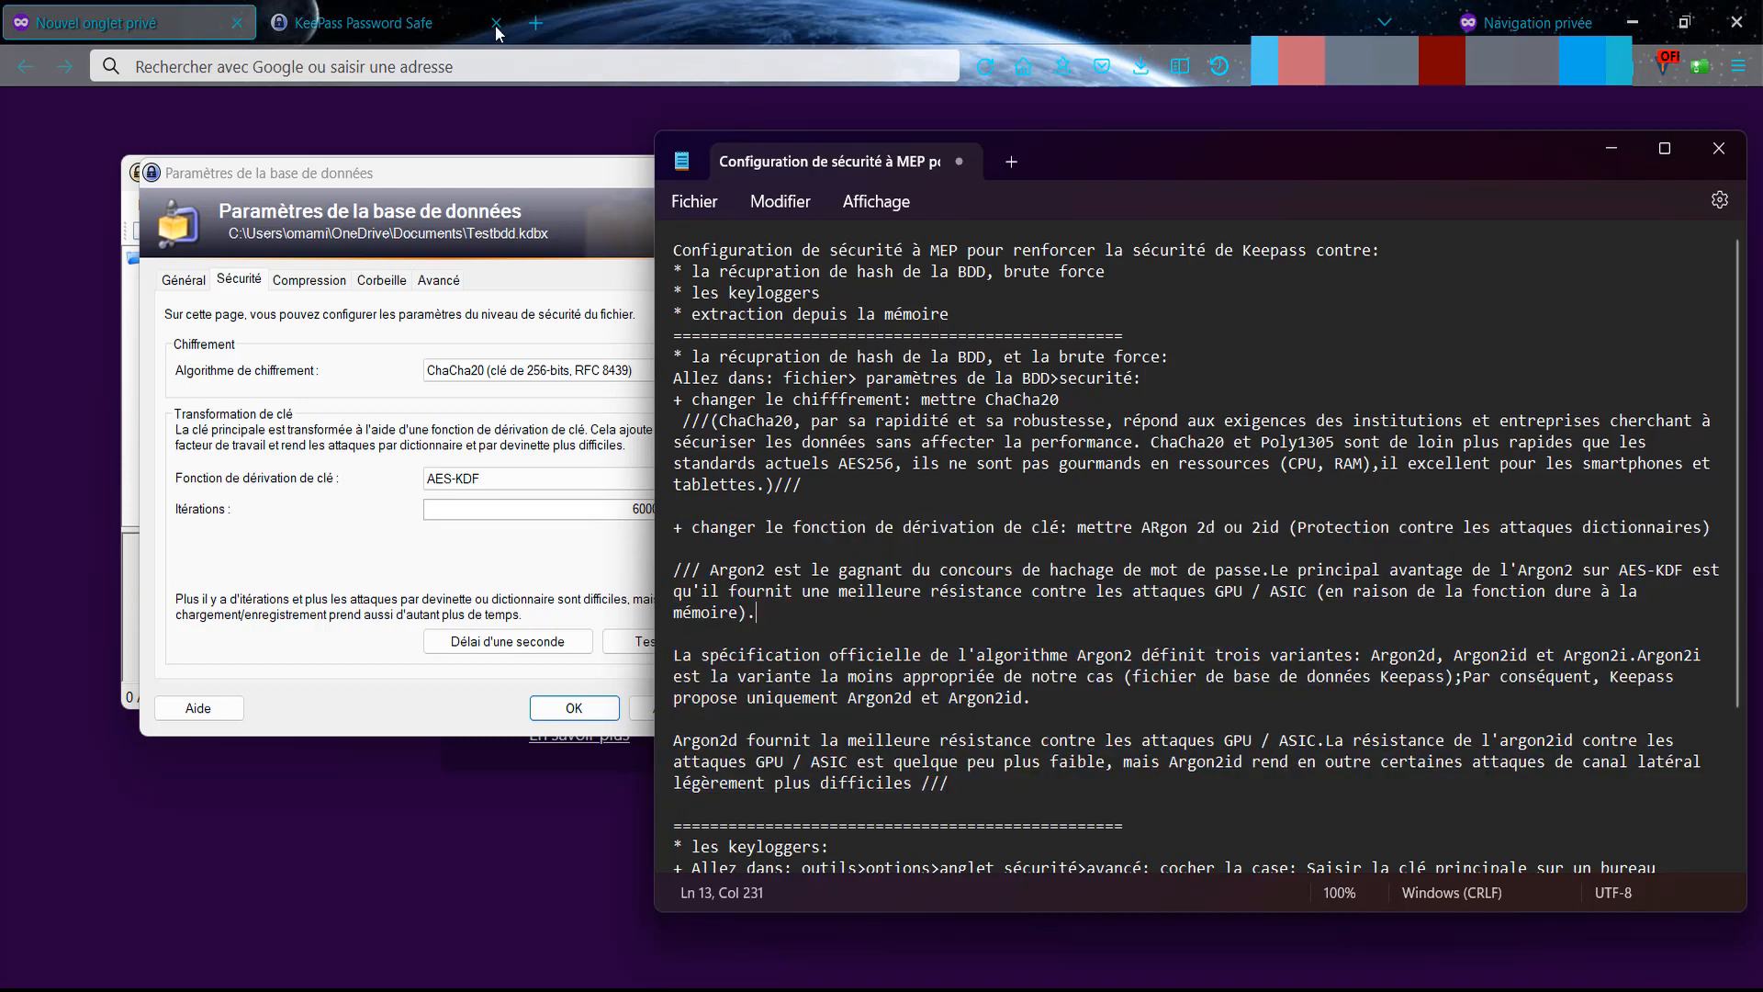
Switch to the KeePass website in the browser, open its Security page and examine the encryption, key derivation and dictionary attack sections.
click(324, 11)
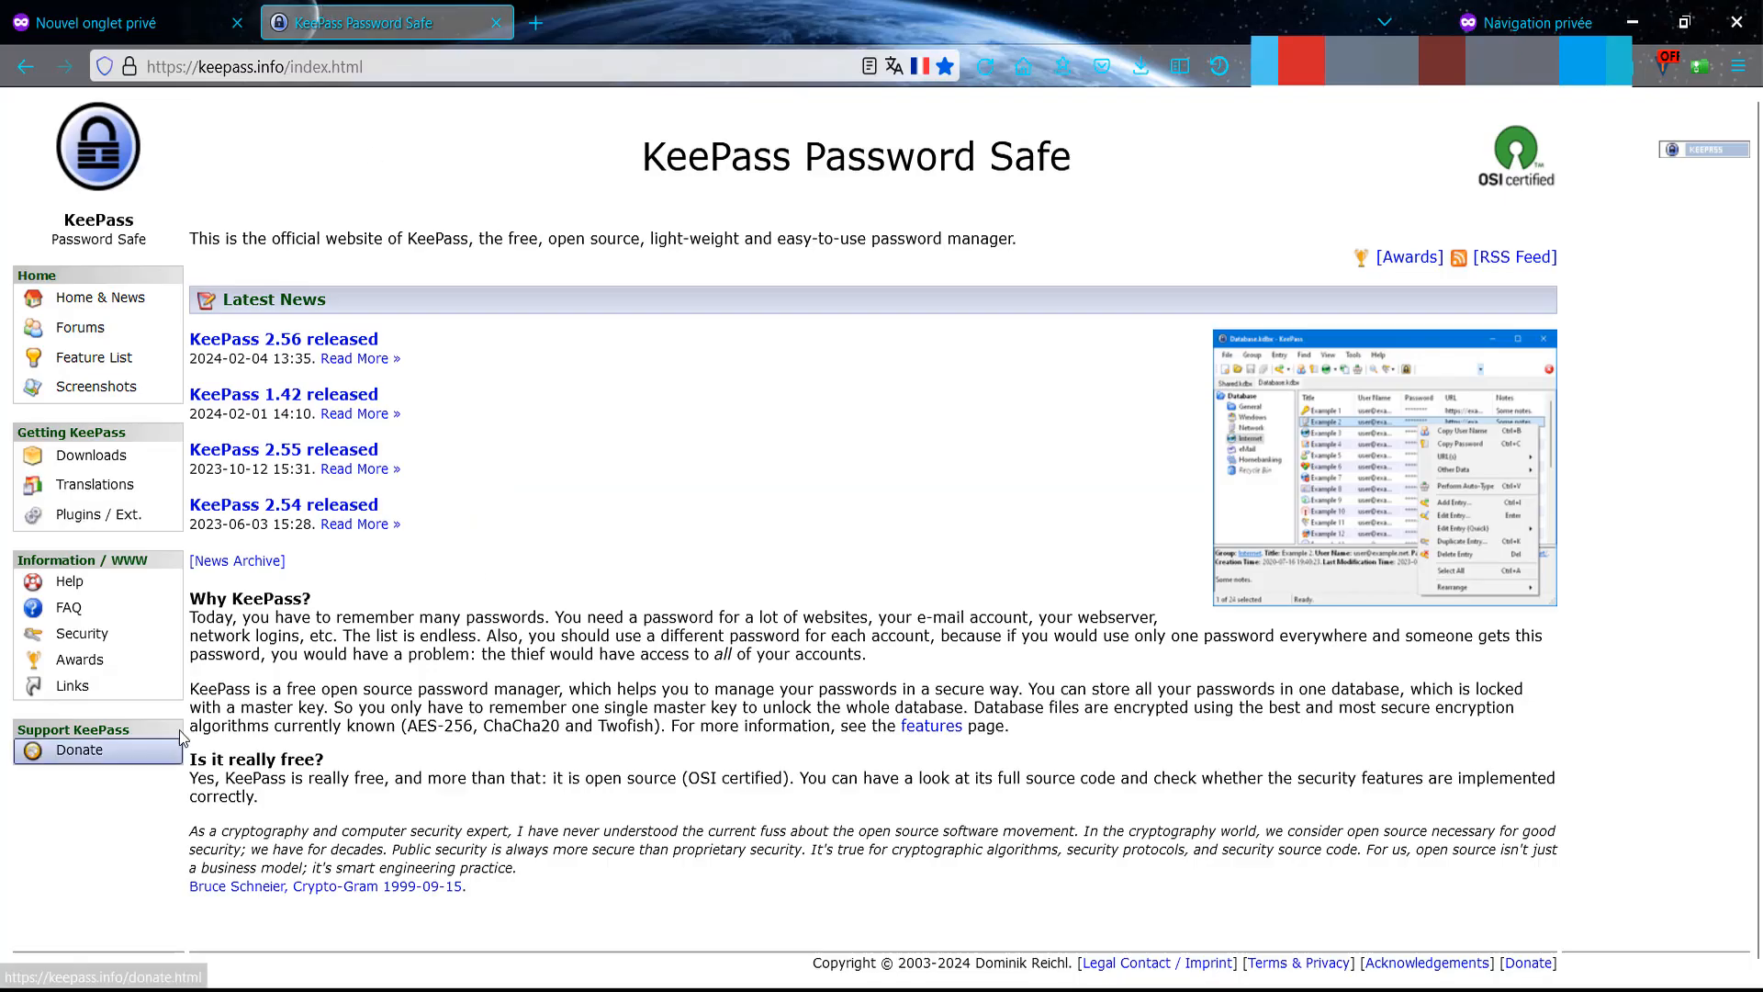
click(114, 650)
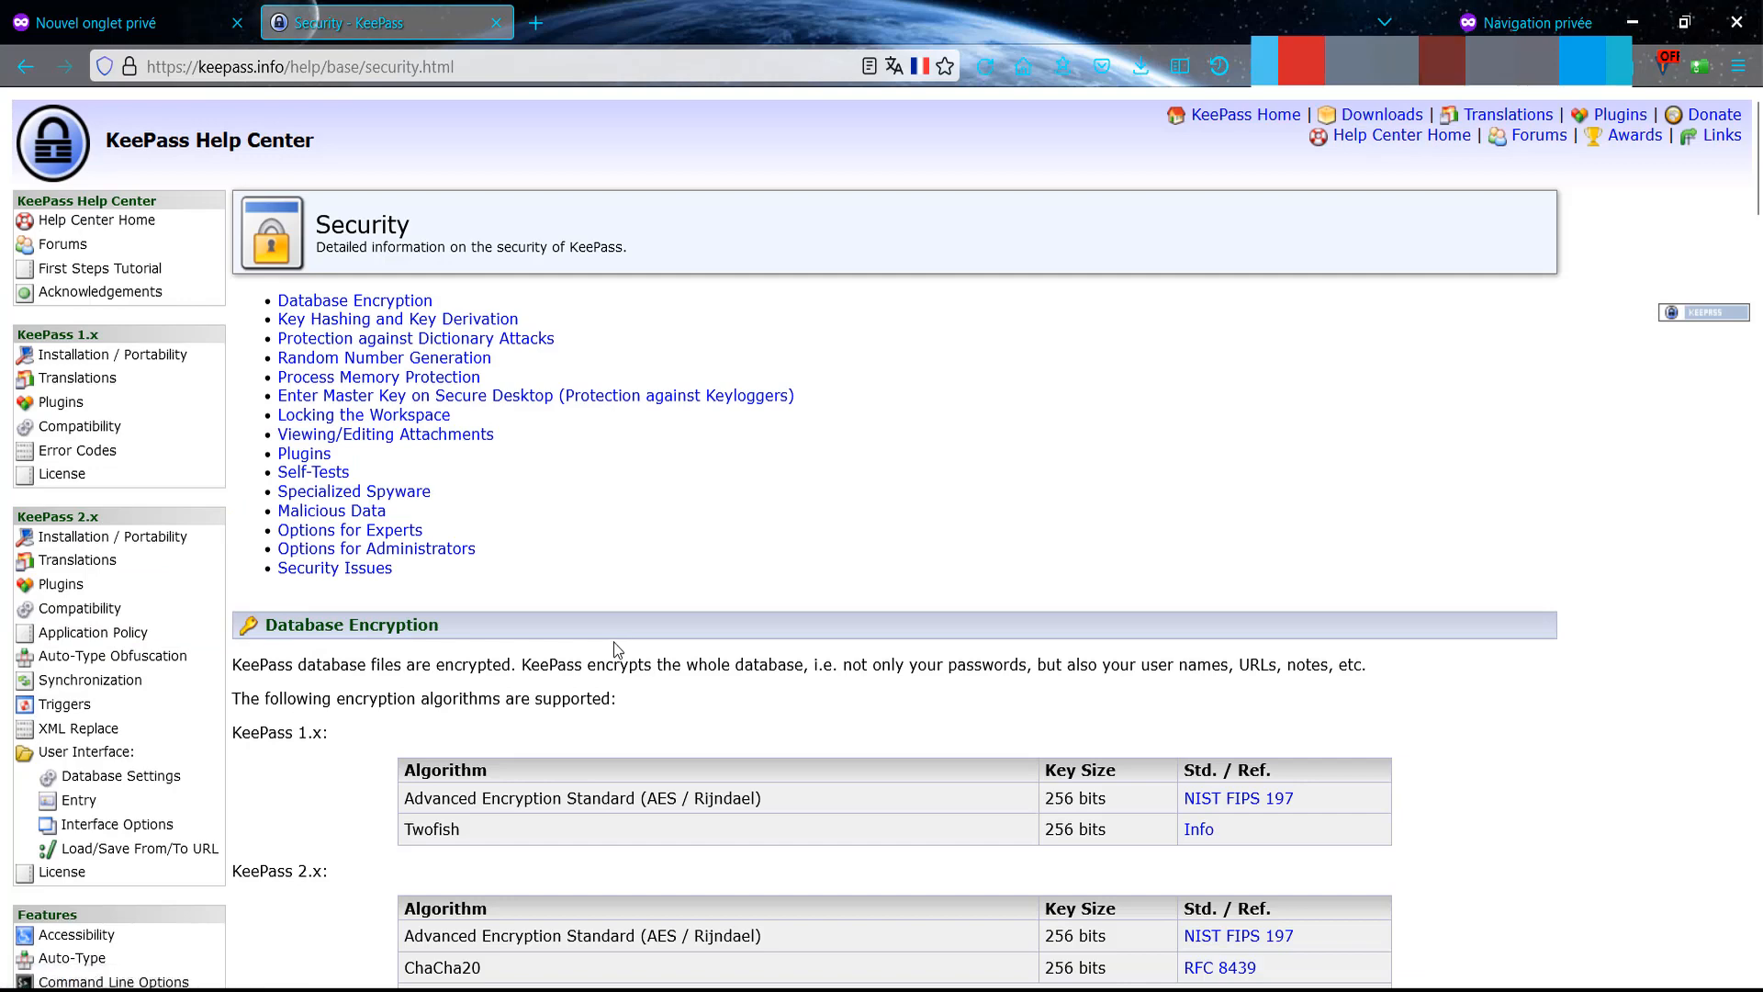
scroll(632, 691, down, 4)
scroll(631, 691, down, 2)
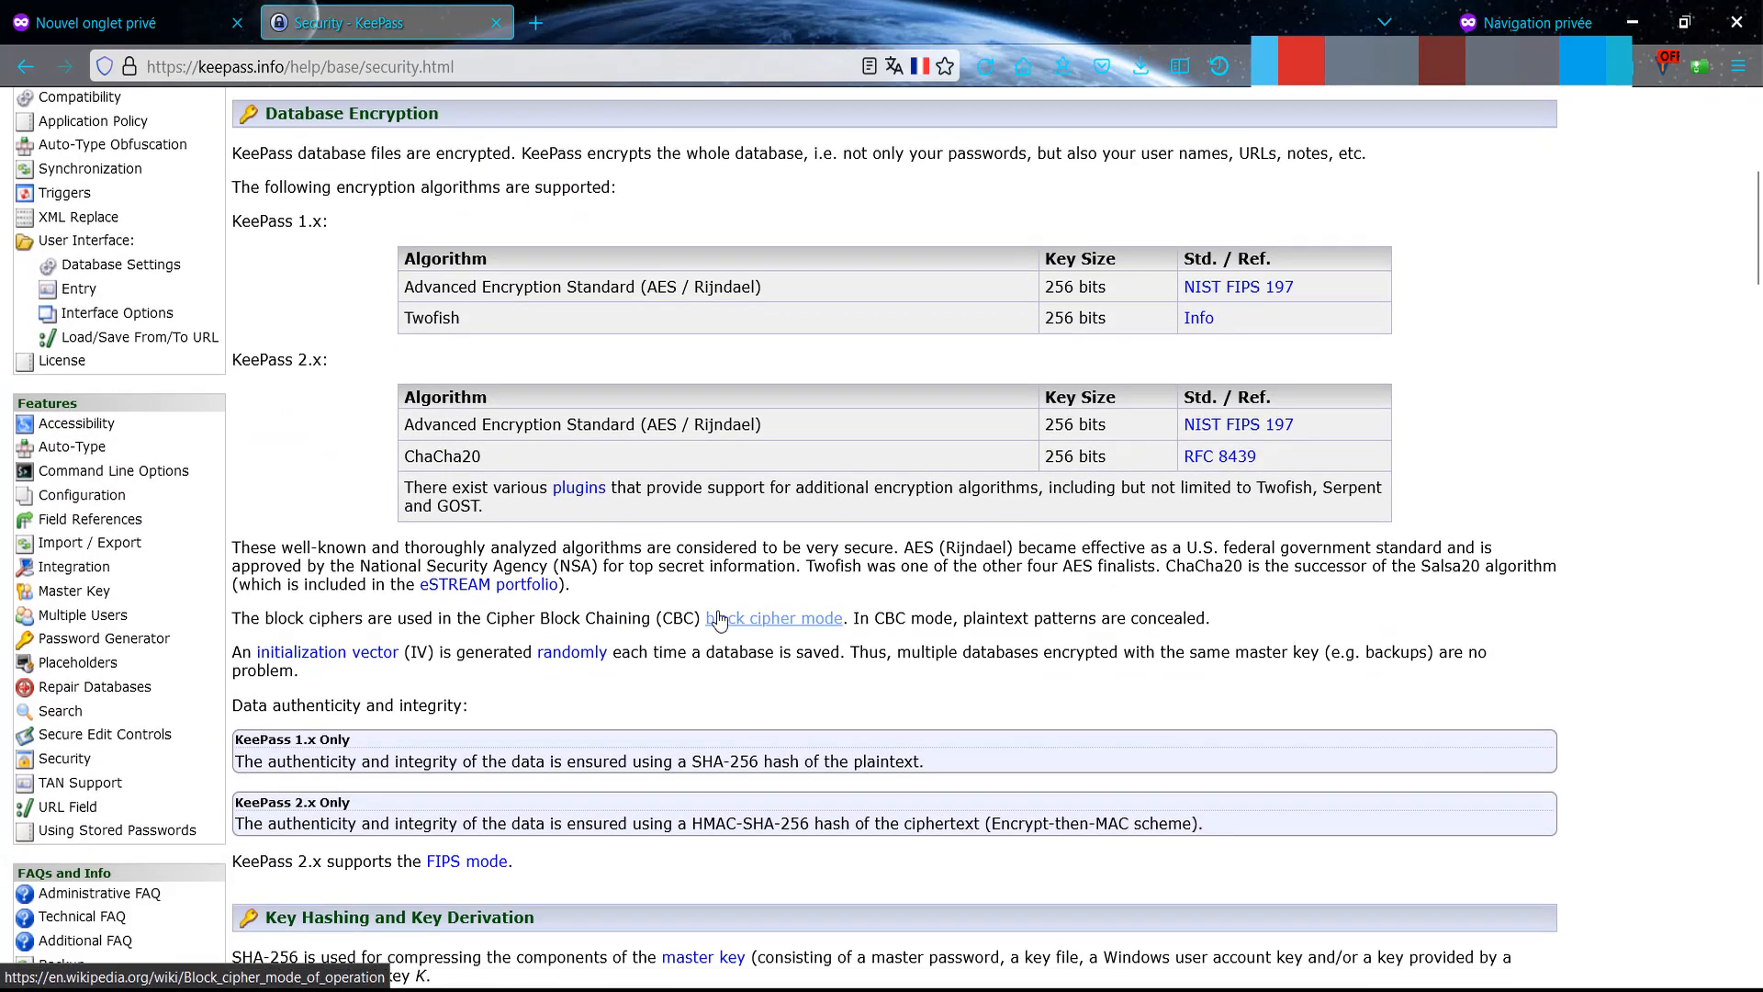
scroll(717, 588, down, 2)
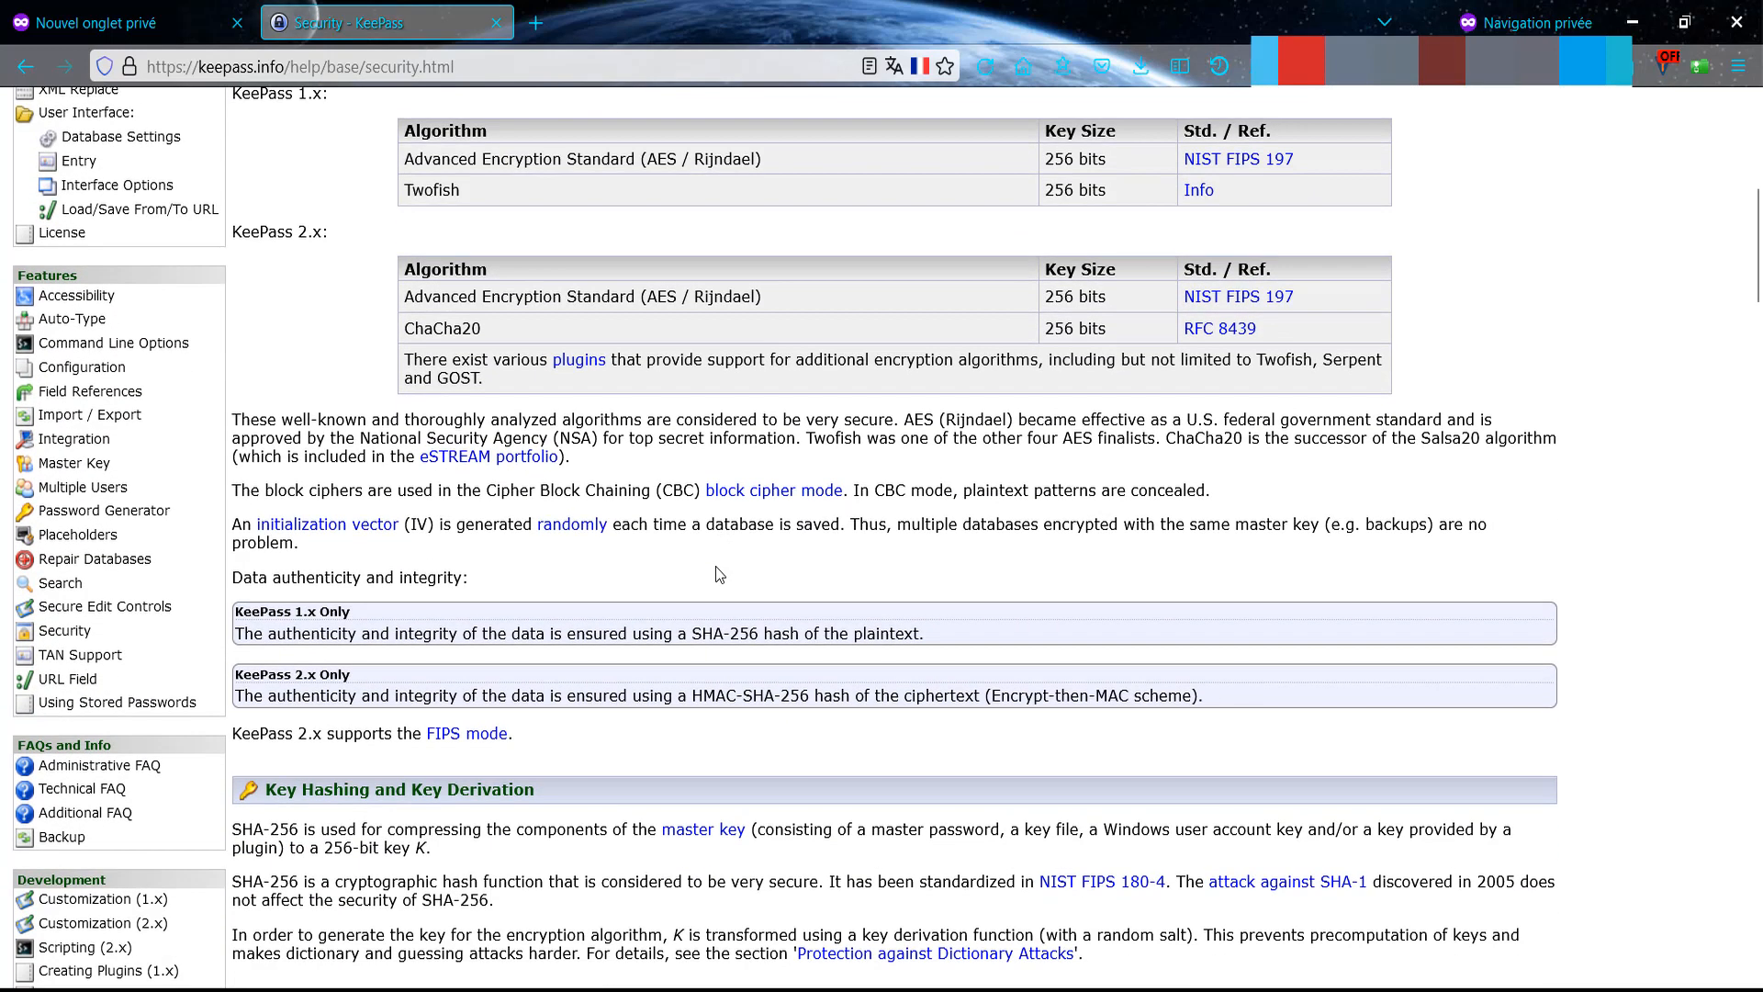
scroll(717, 582, down, 4)
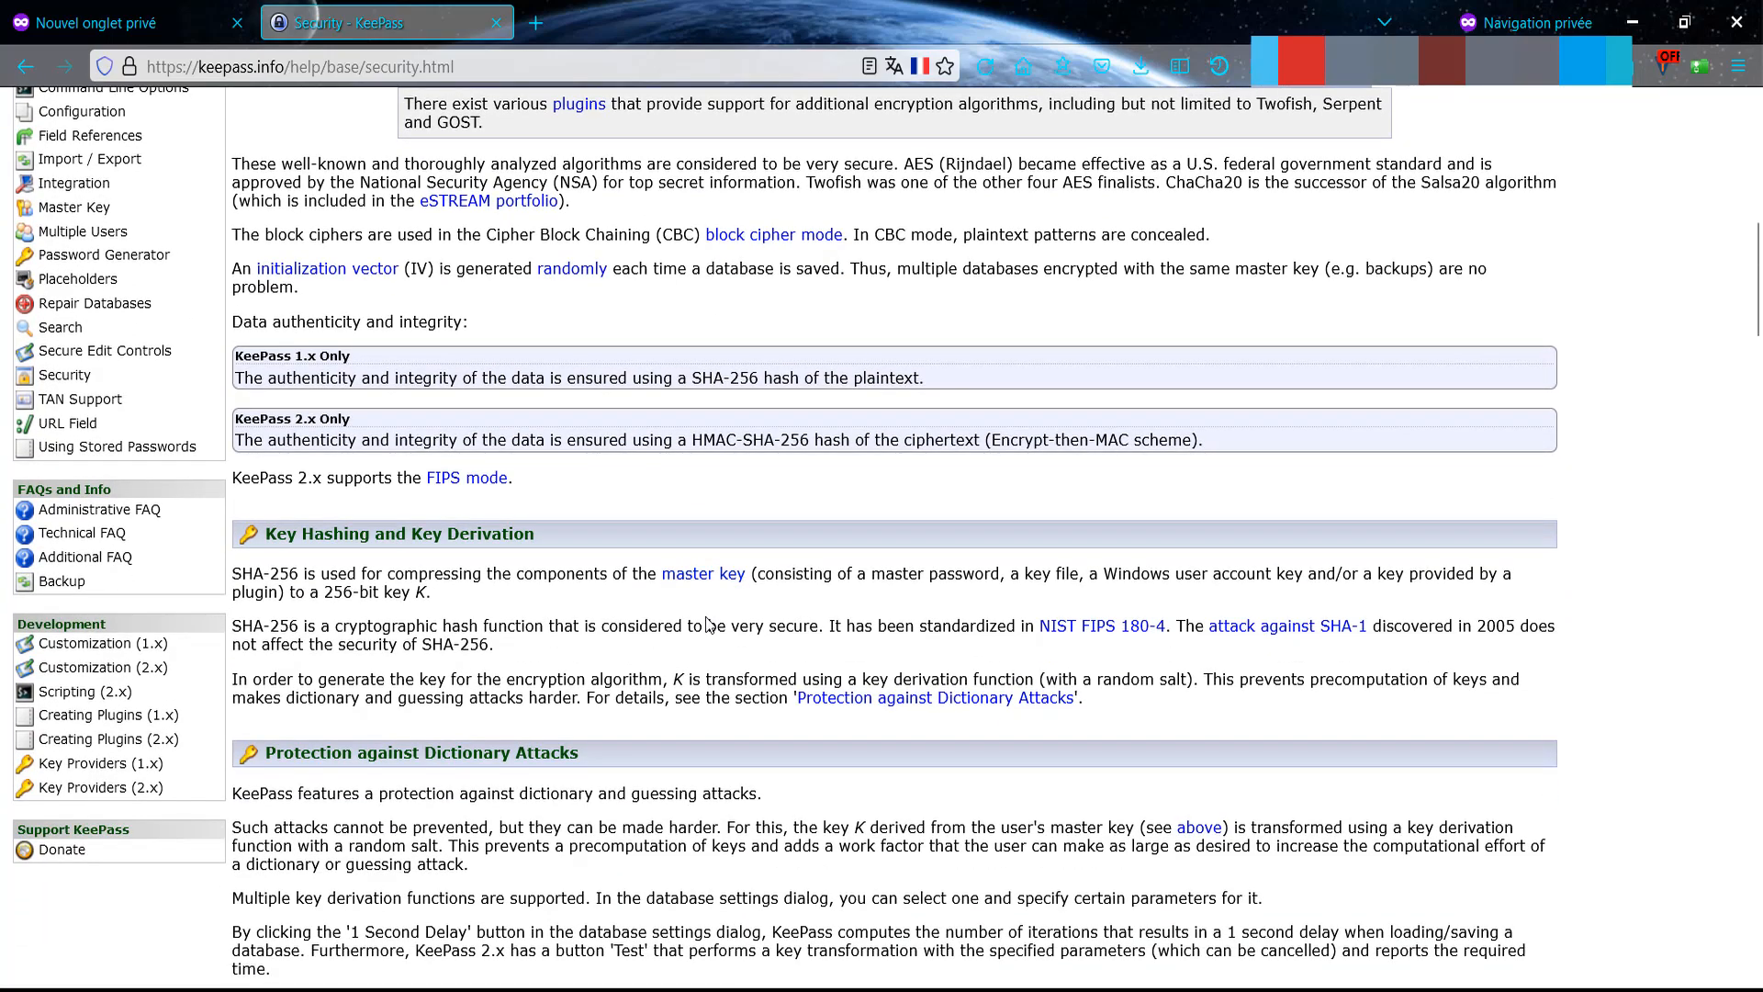
scroll(712, 663, down, 6)
scroll(712, 663, down, 4)
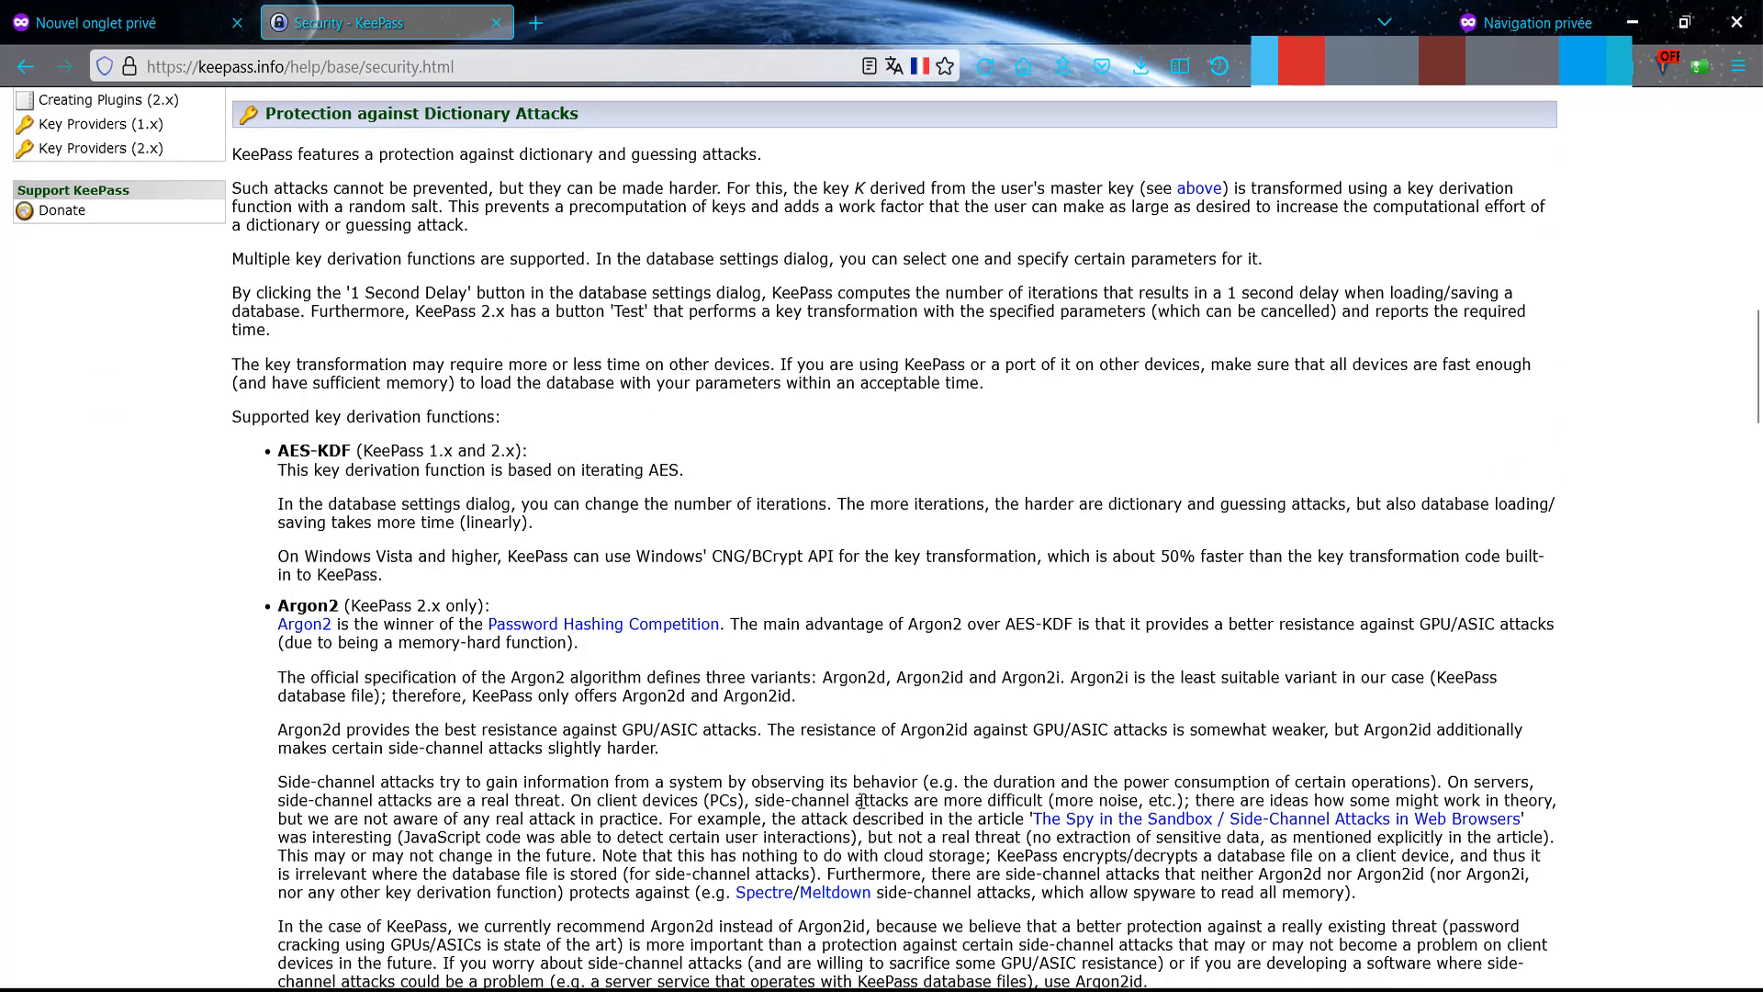
scroll(682, 582, up, 4)
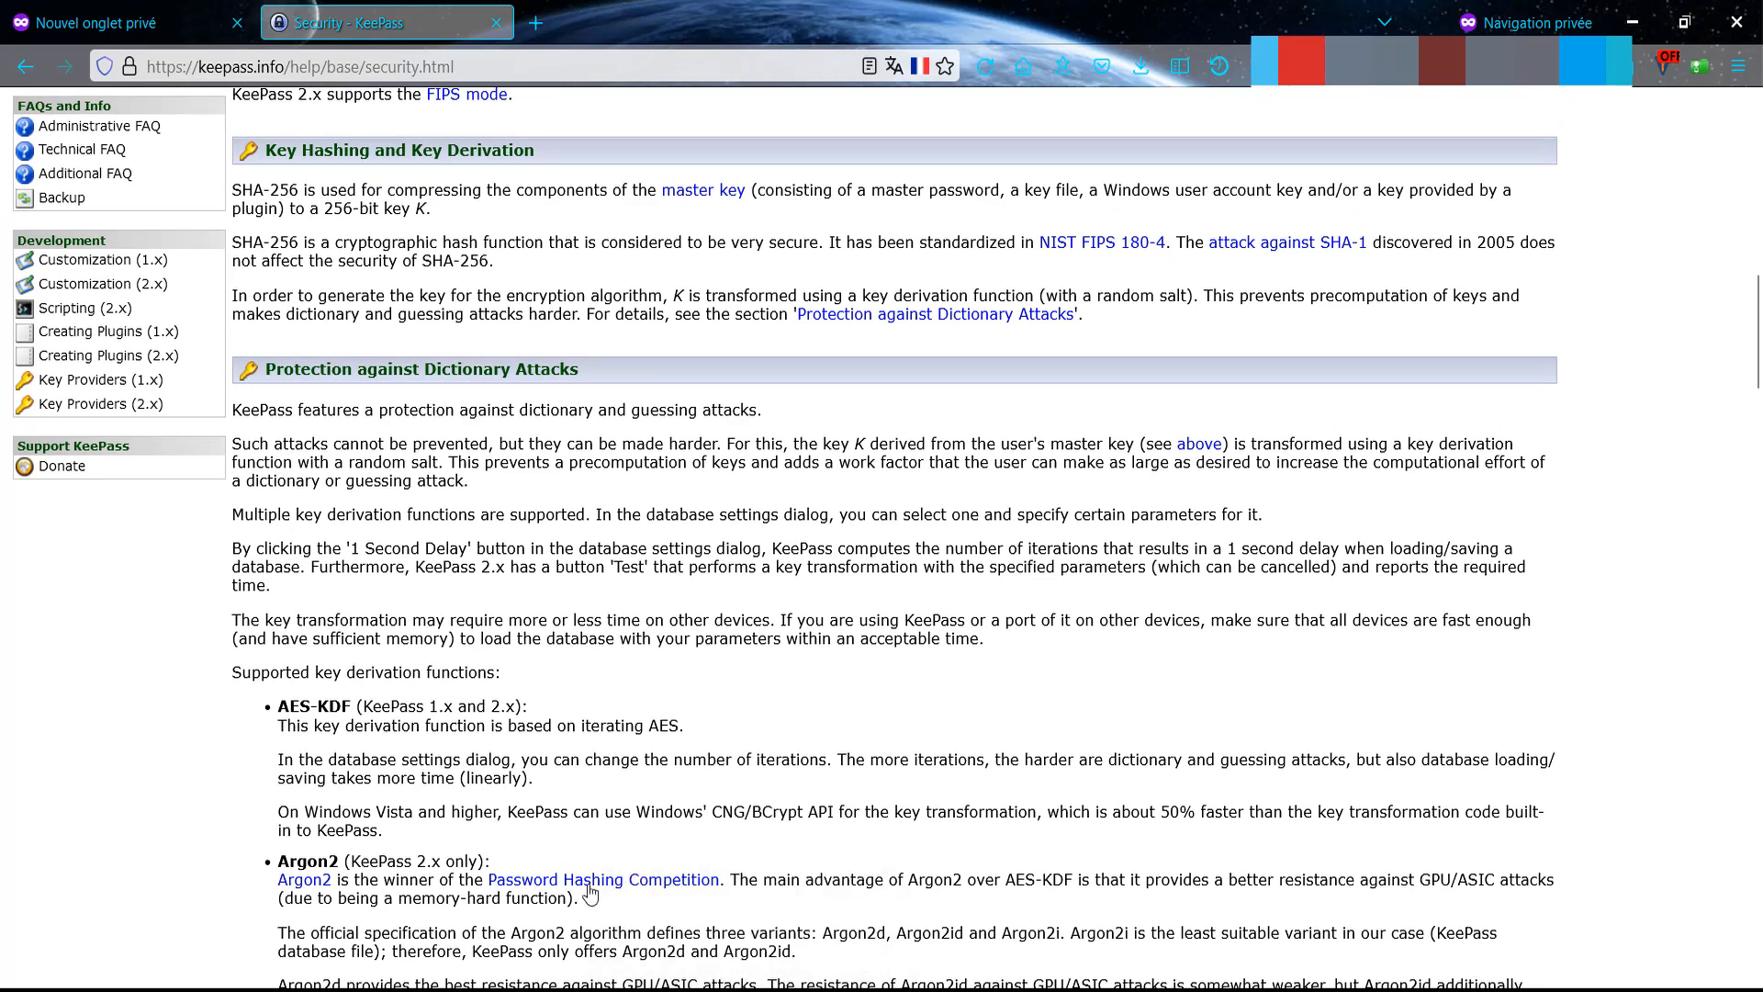
Return to the KeePass database settings, set the key derivation function to Argon2d and calculate the iterations for a one-second delay.
click(665, 990)
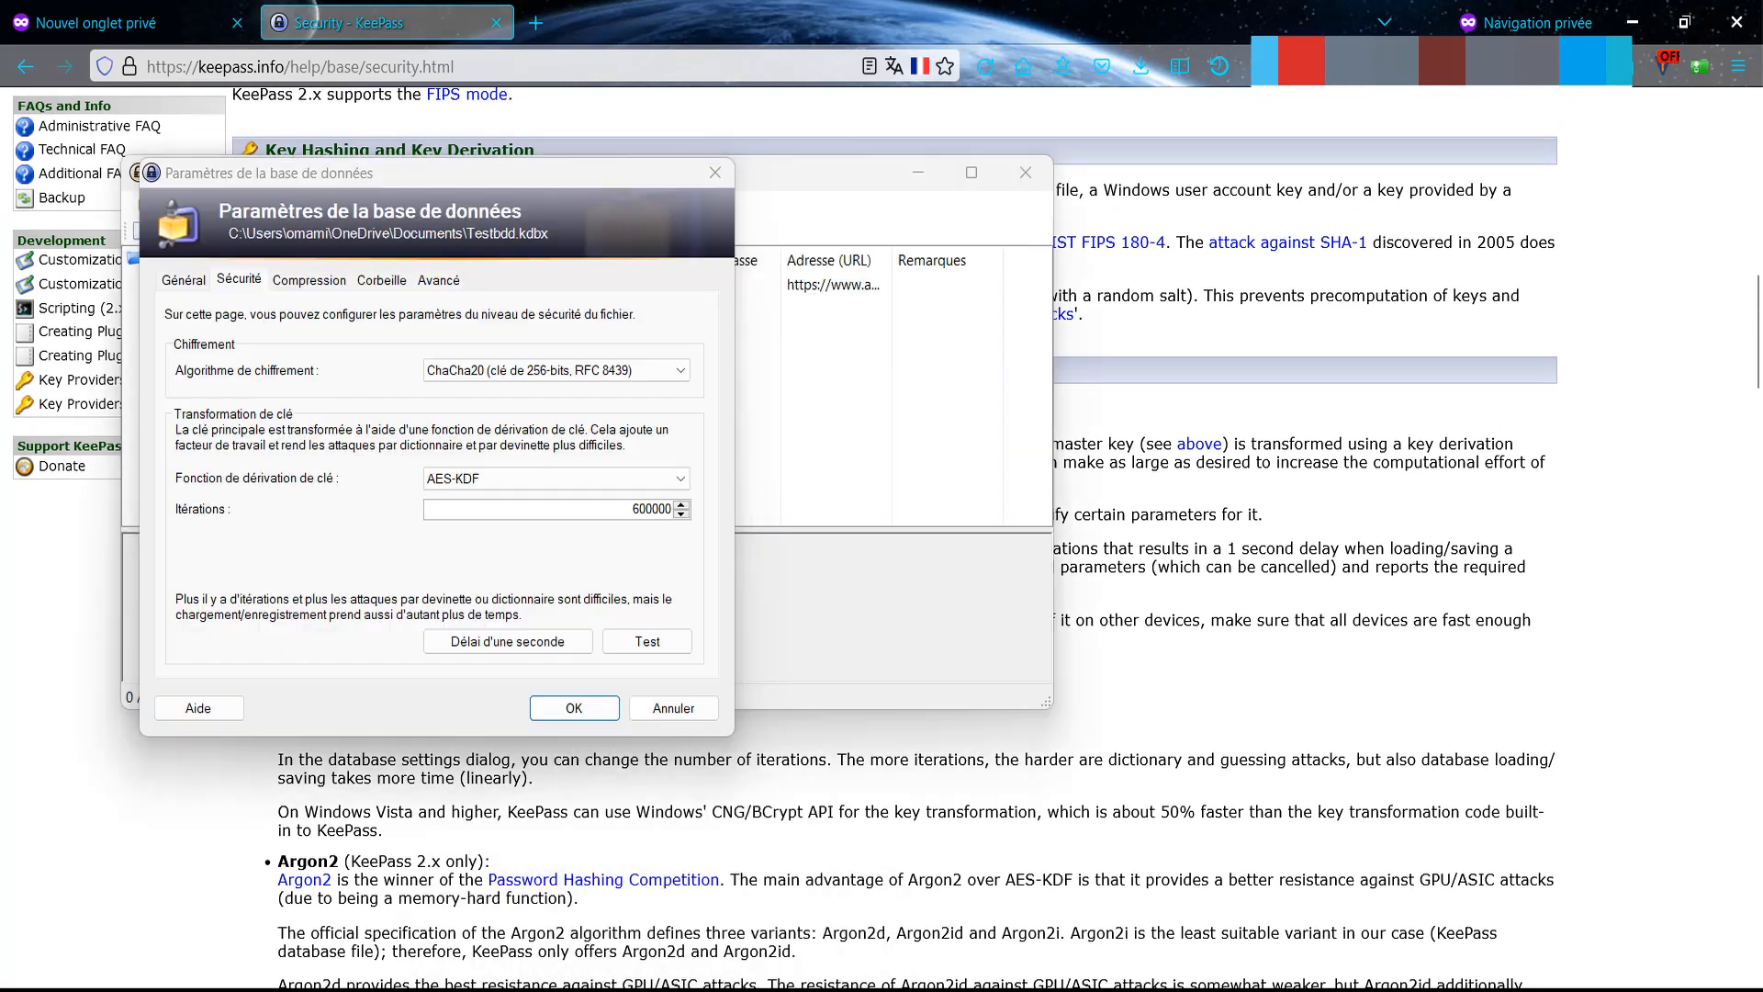
mouse_move(547, 990)
click(547, 882)
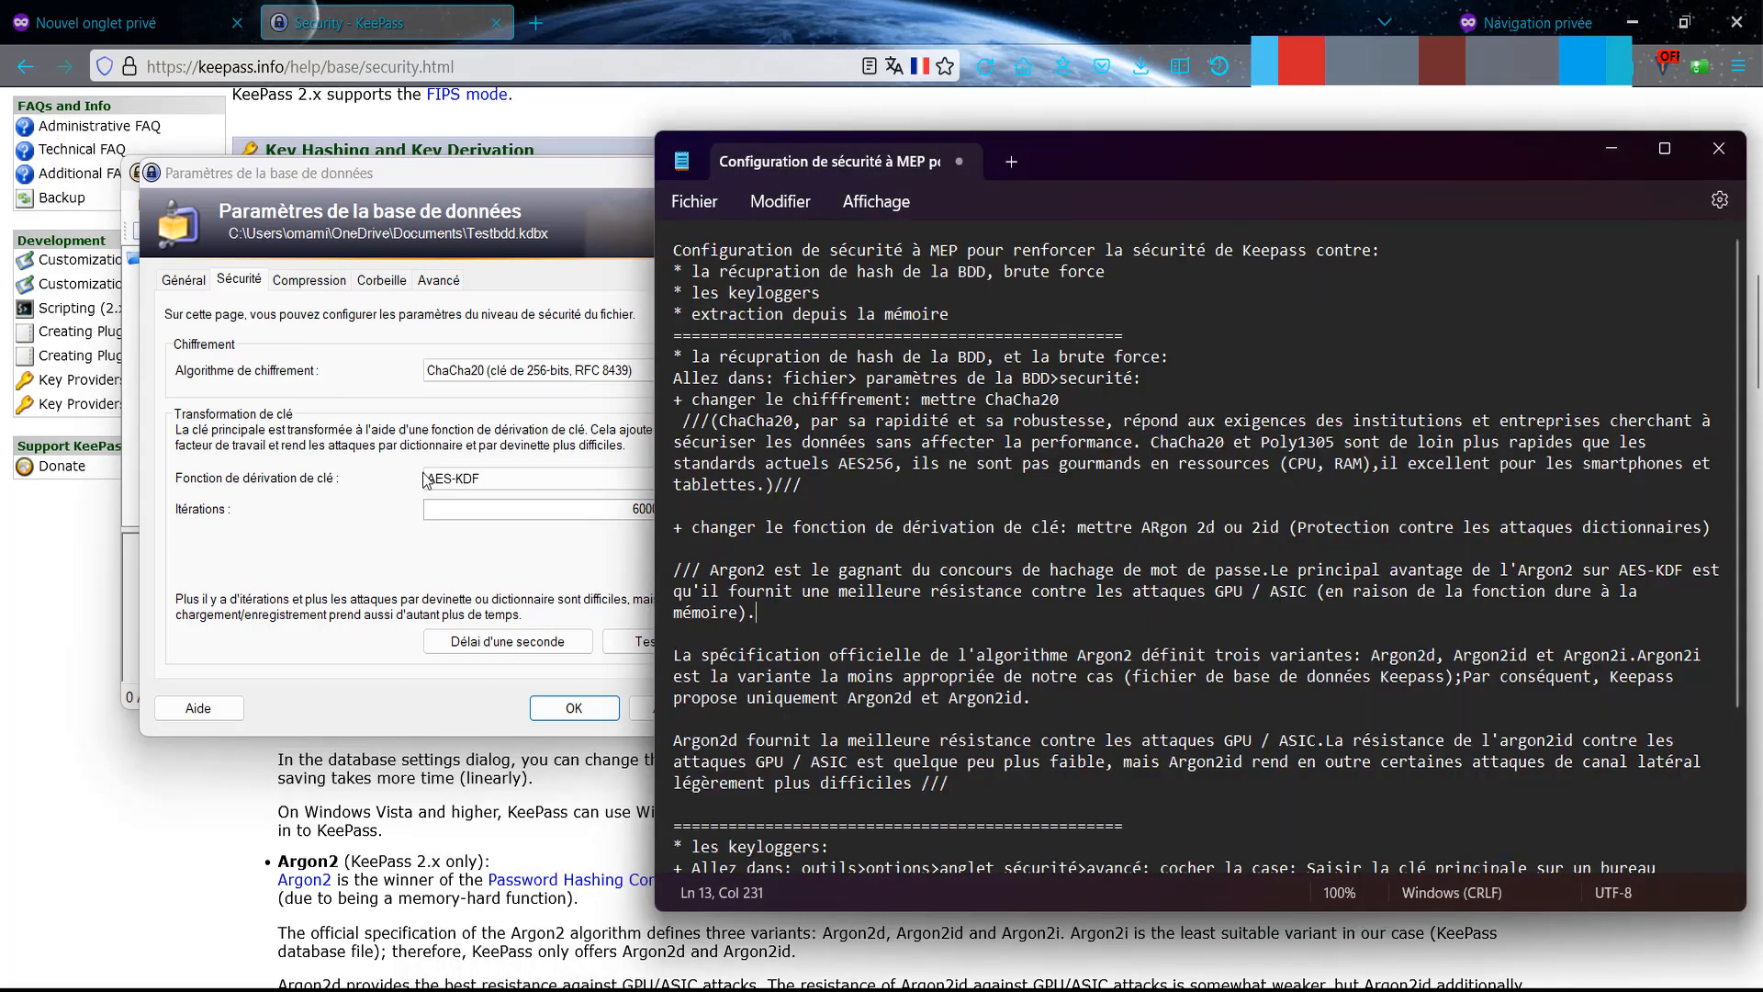
click(487, 478)
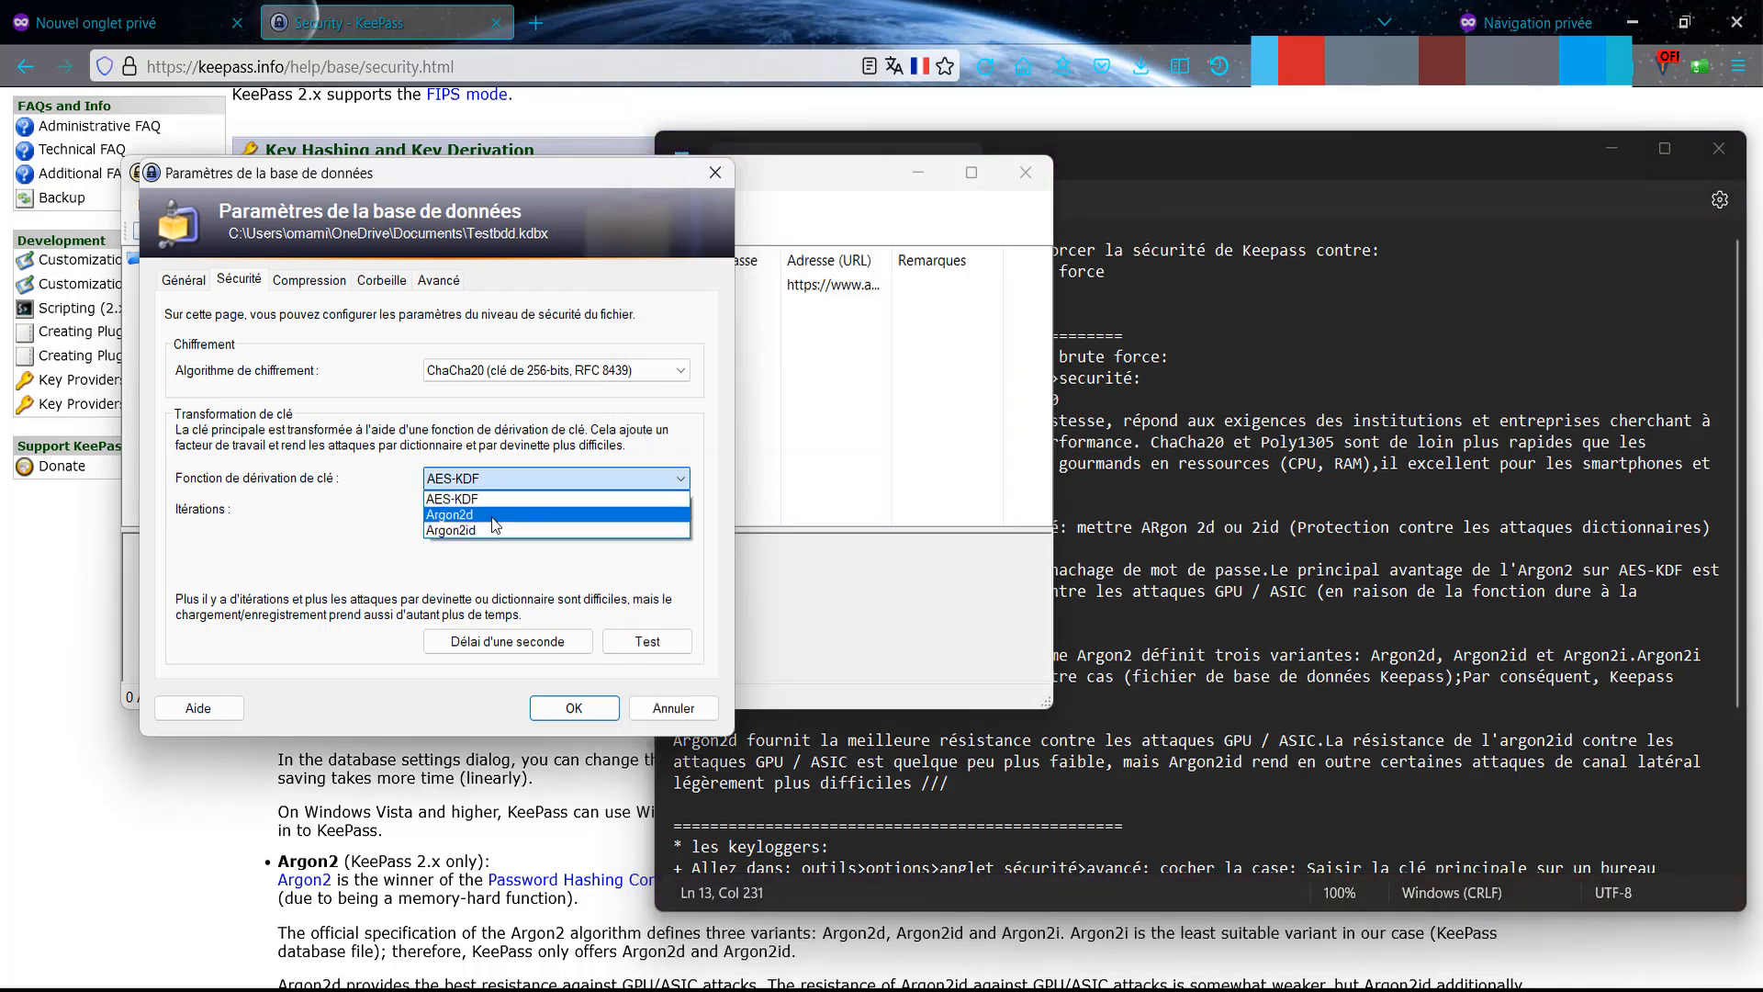
click(481, 512)
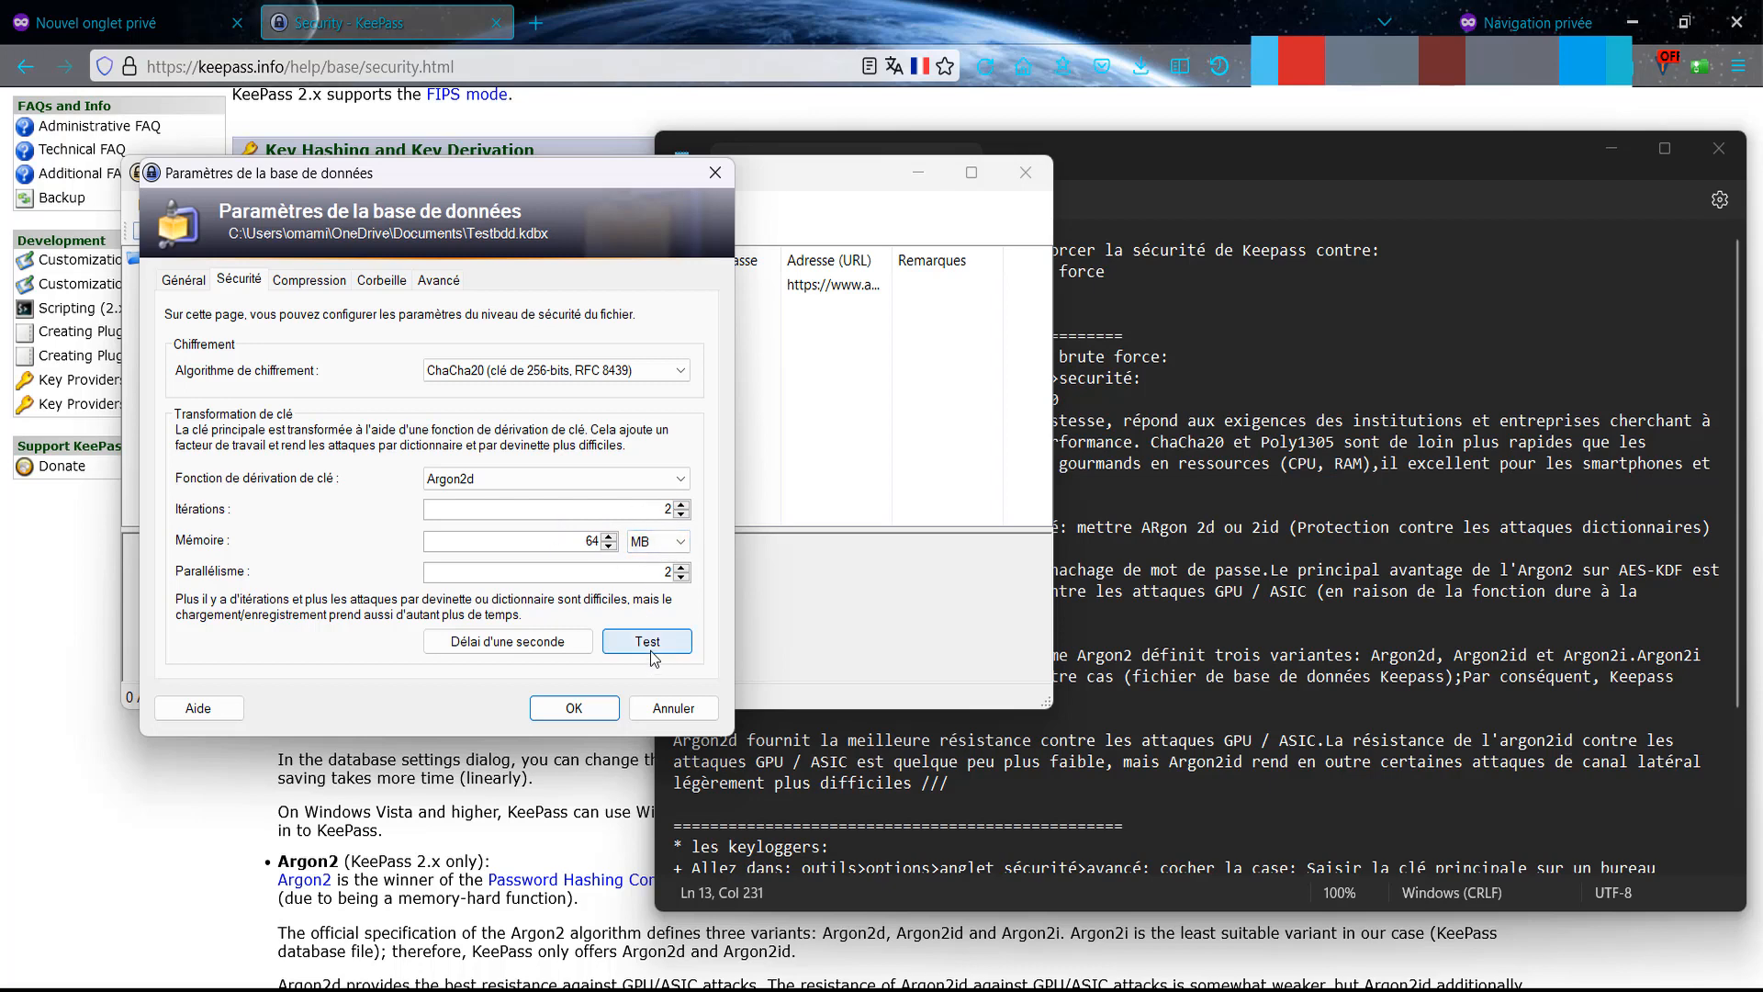
click(472, 643)
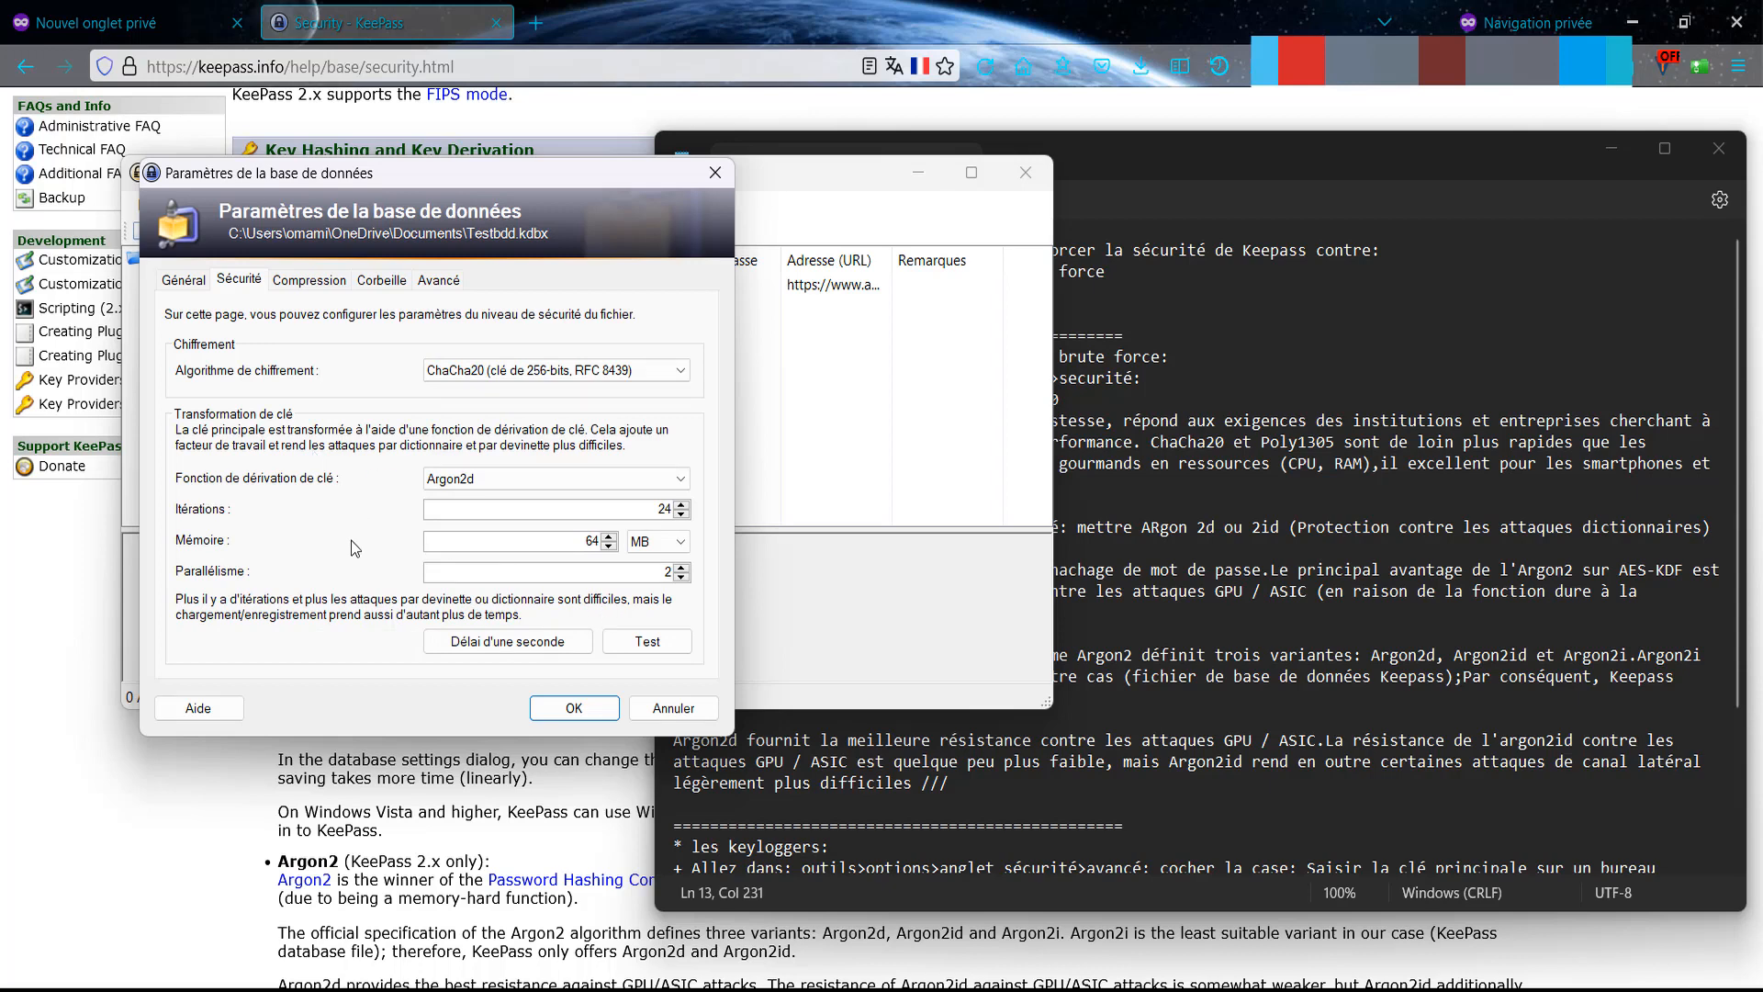
Test the key transformation with the current Argon2d settings, check the notes down to the keylogger section, and apply the database settings.
click(643, 641)
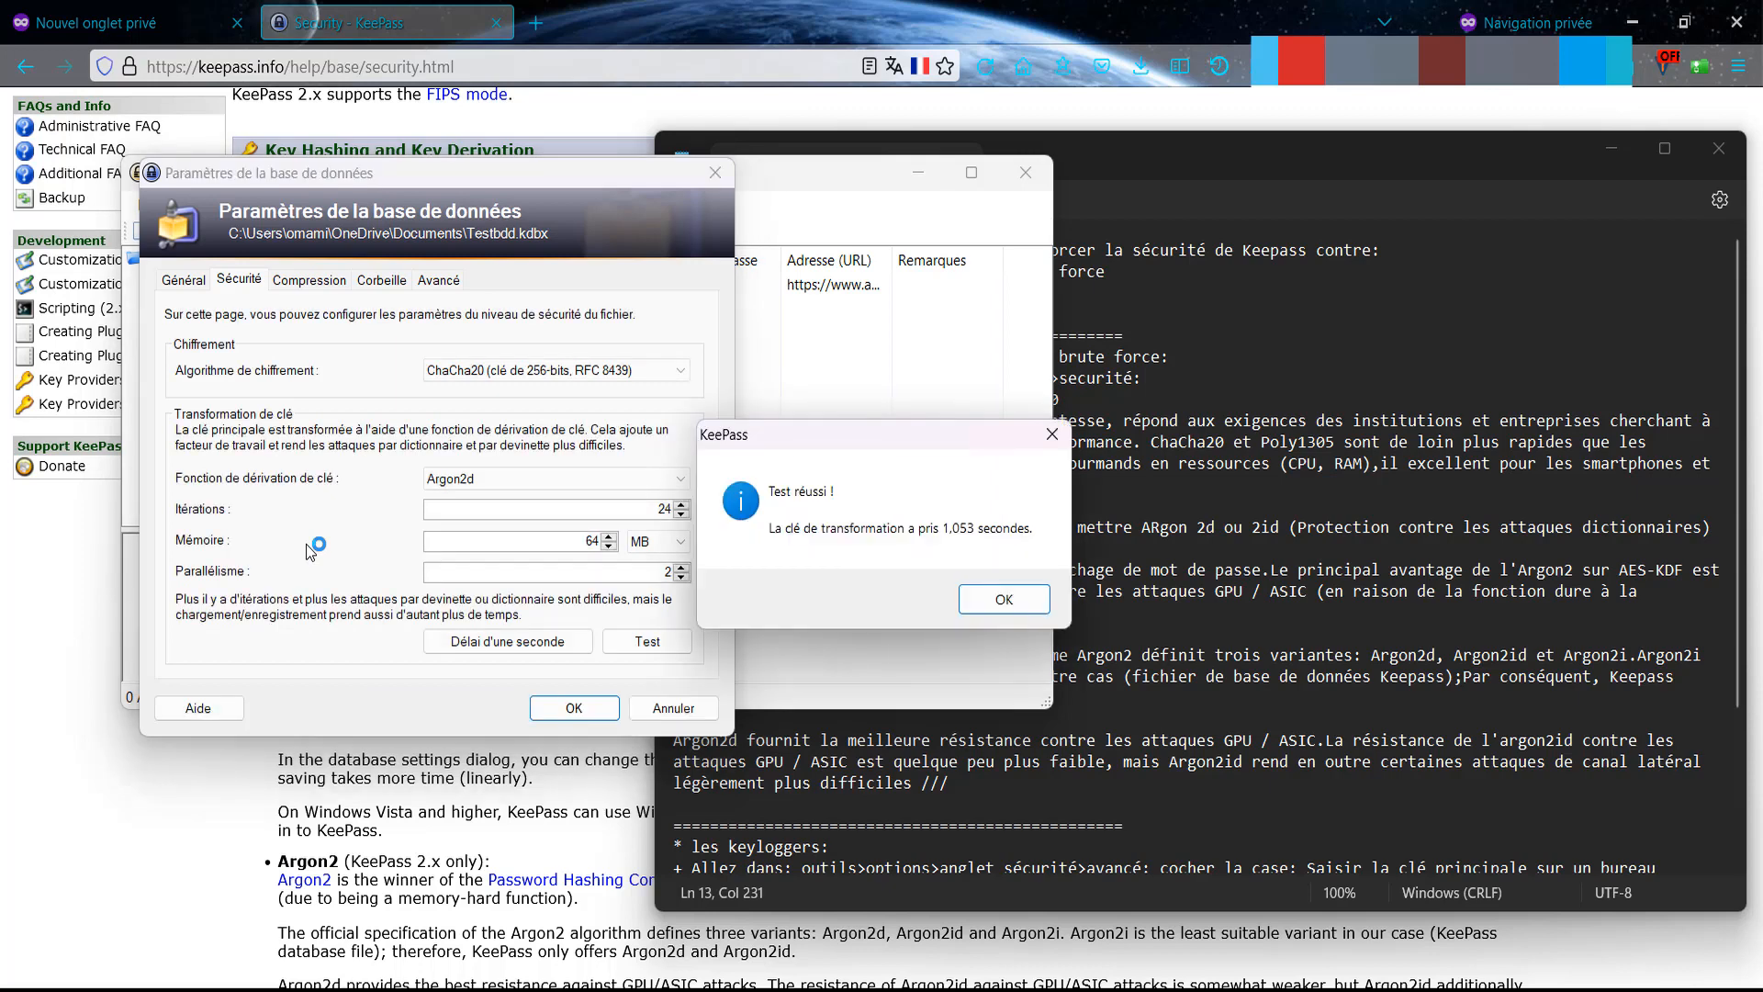
click(973, 604)
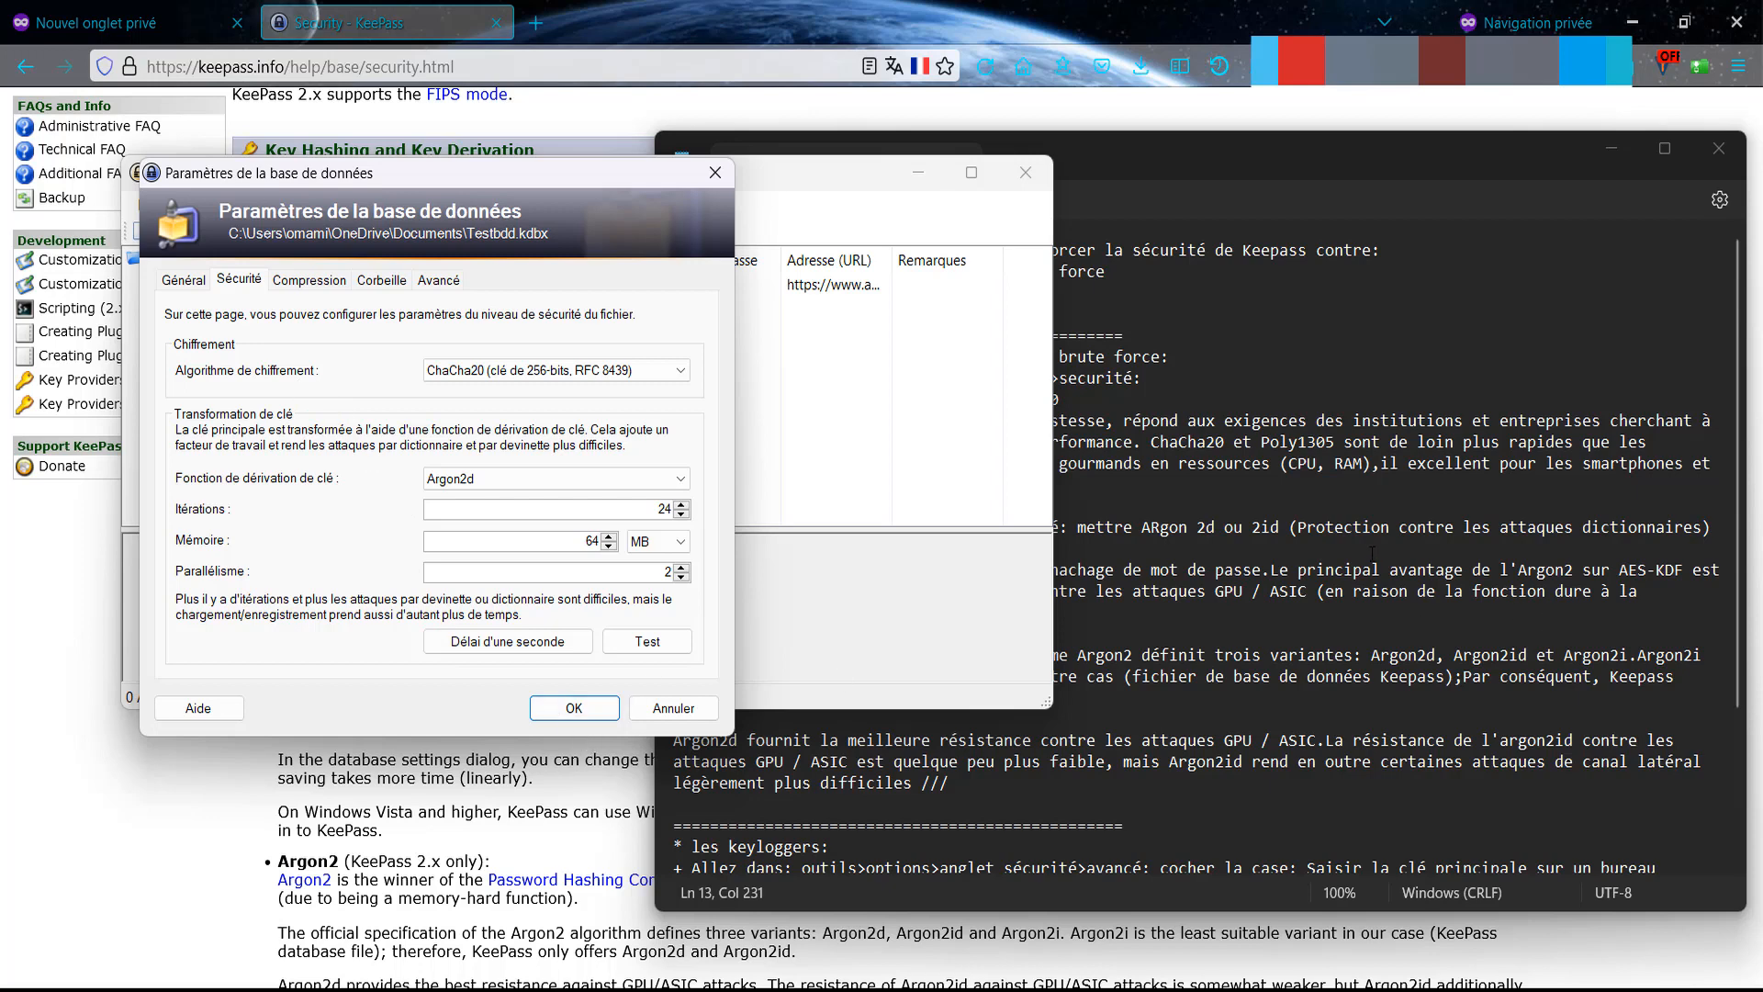
click(1277, 538)
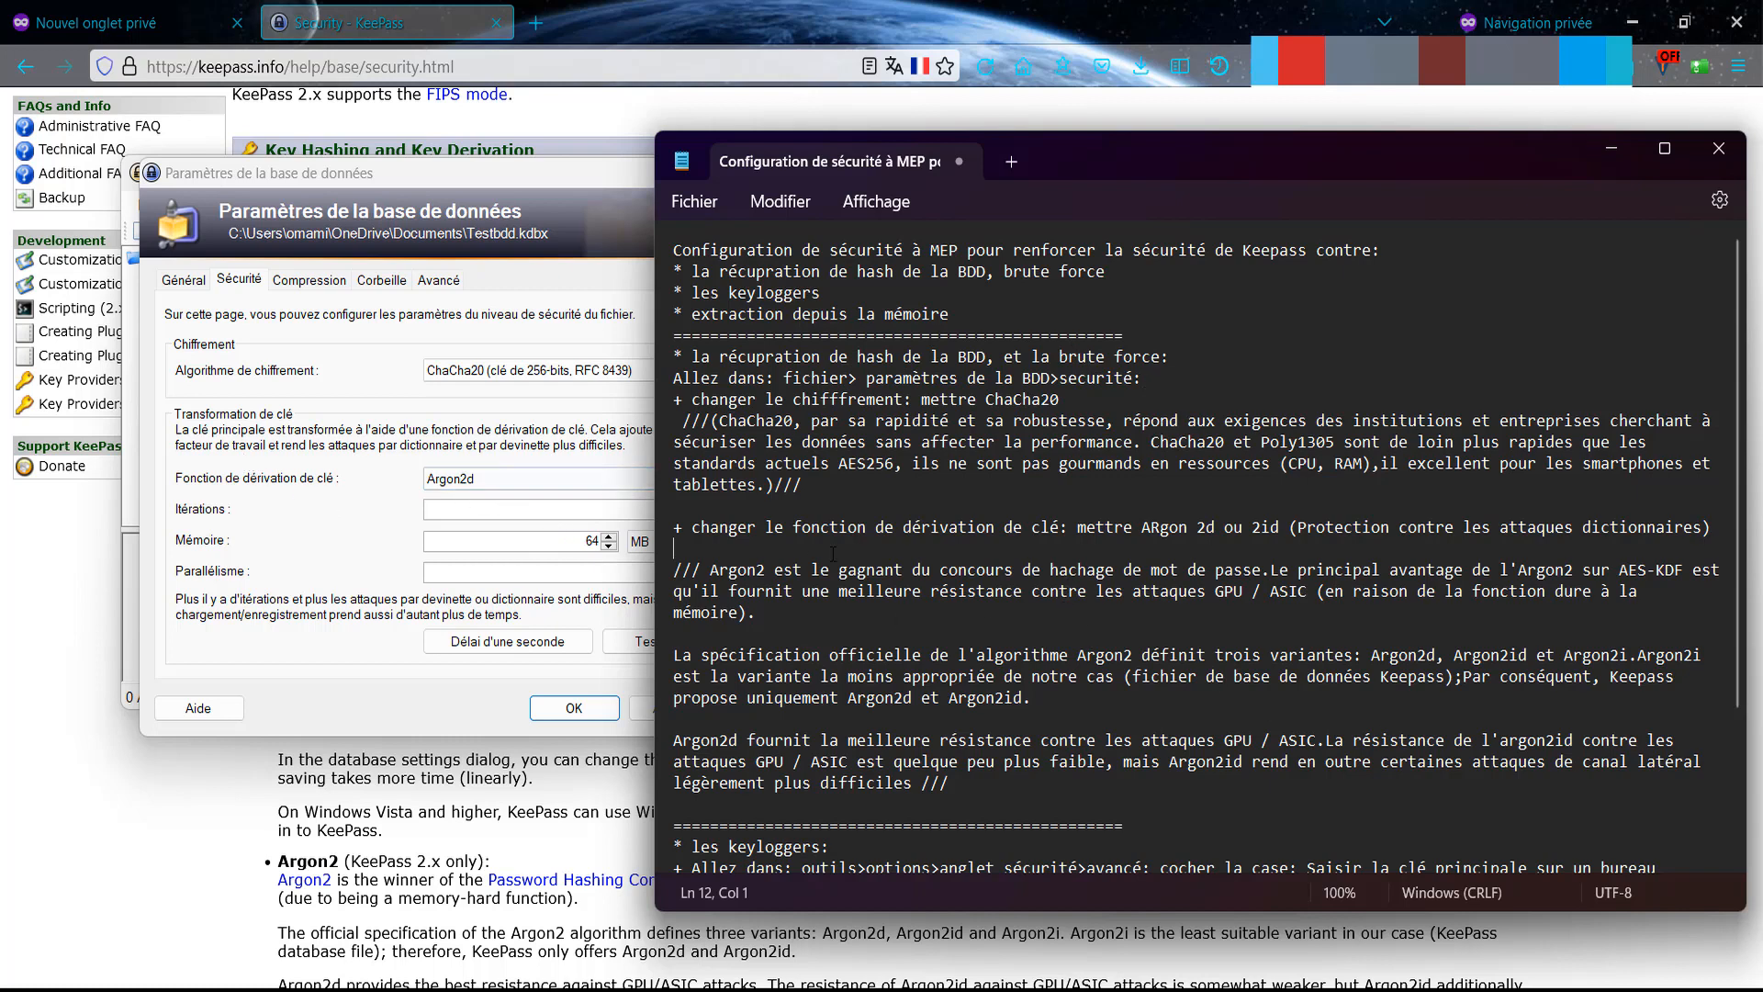
click(1159, 527)
scroll(1150, 562, down, 3)
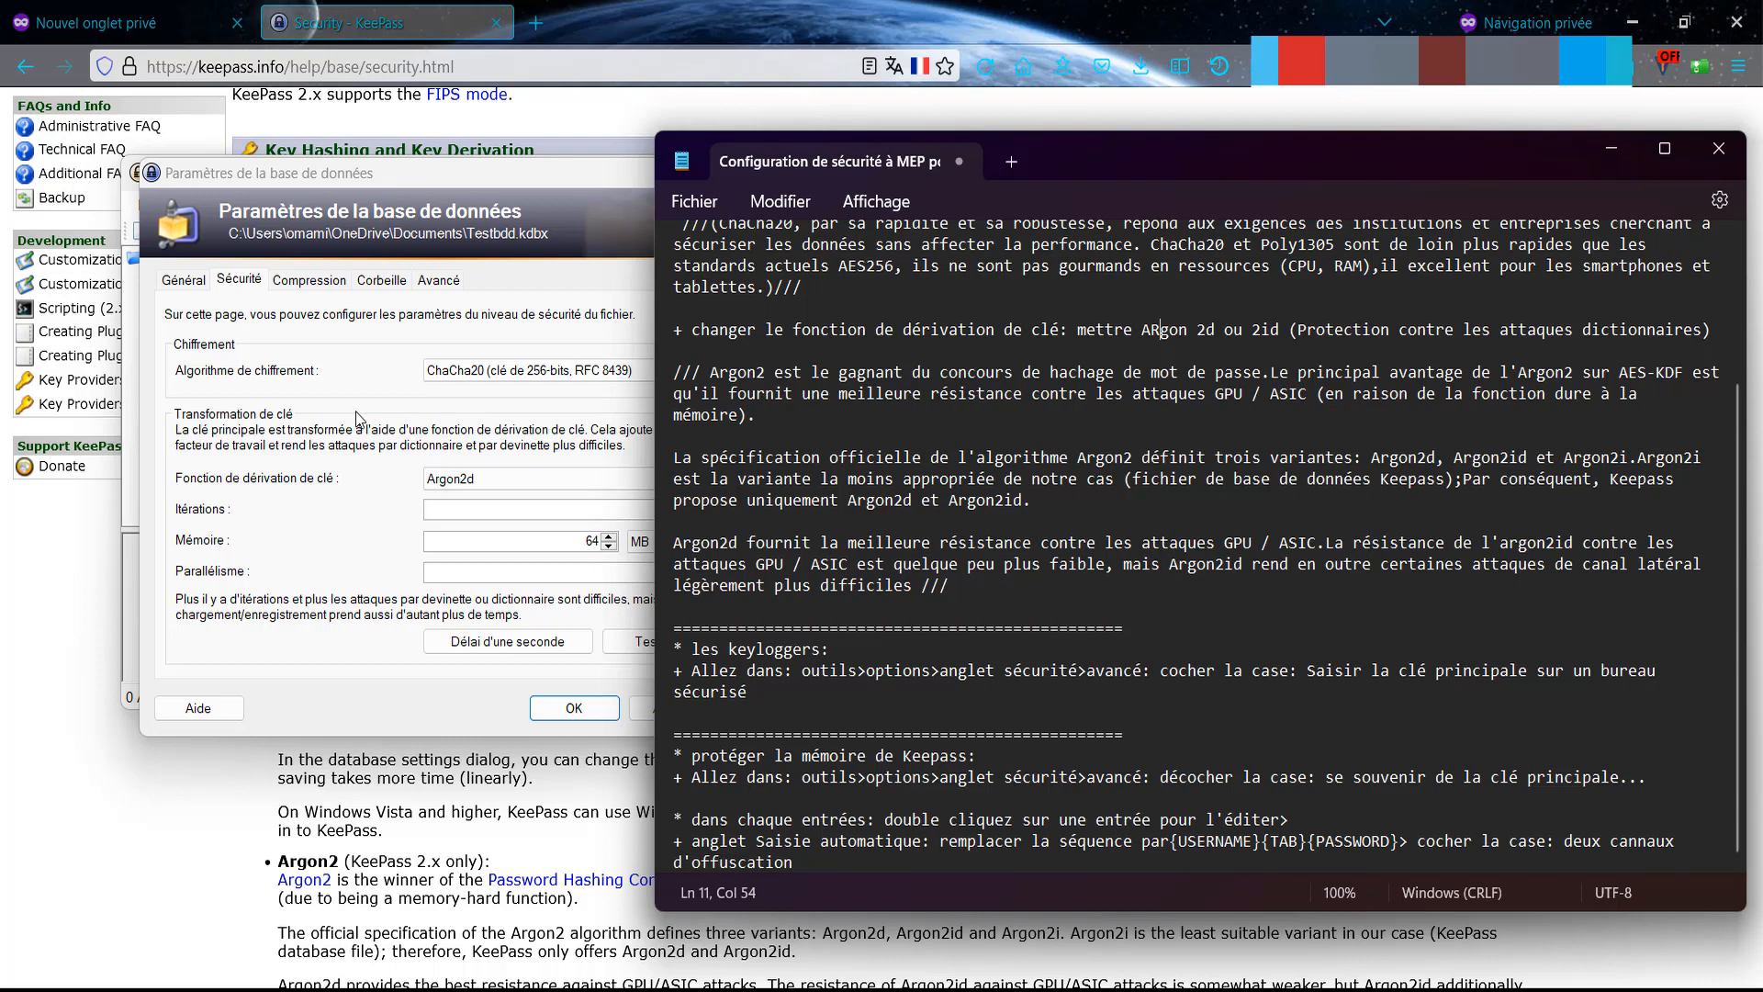
click(577, 711)
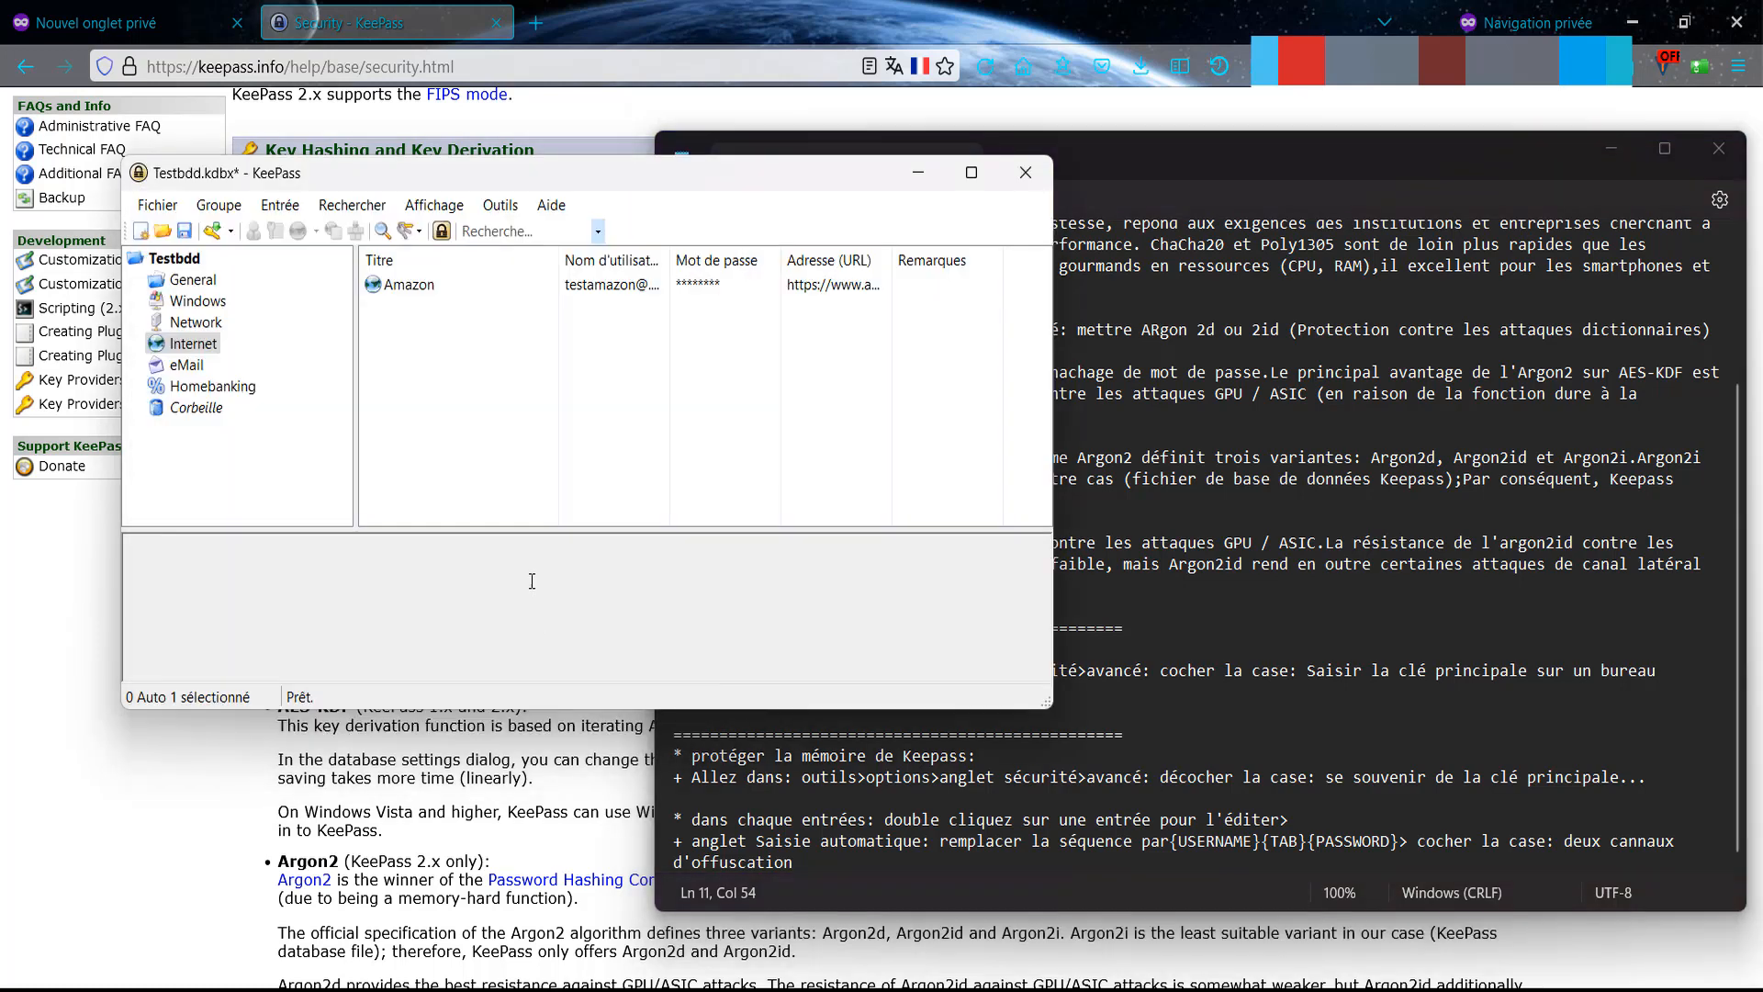
In KeePass's advanced security options, enable "Saisir la clé principale sur un bureau sécurisé" and apply the change.
click(503, 206)
click(502, 205)
drag(1191, 147, 1330, 191)
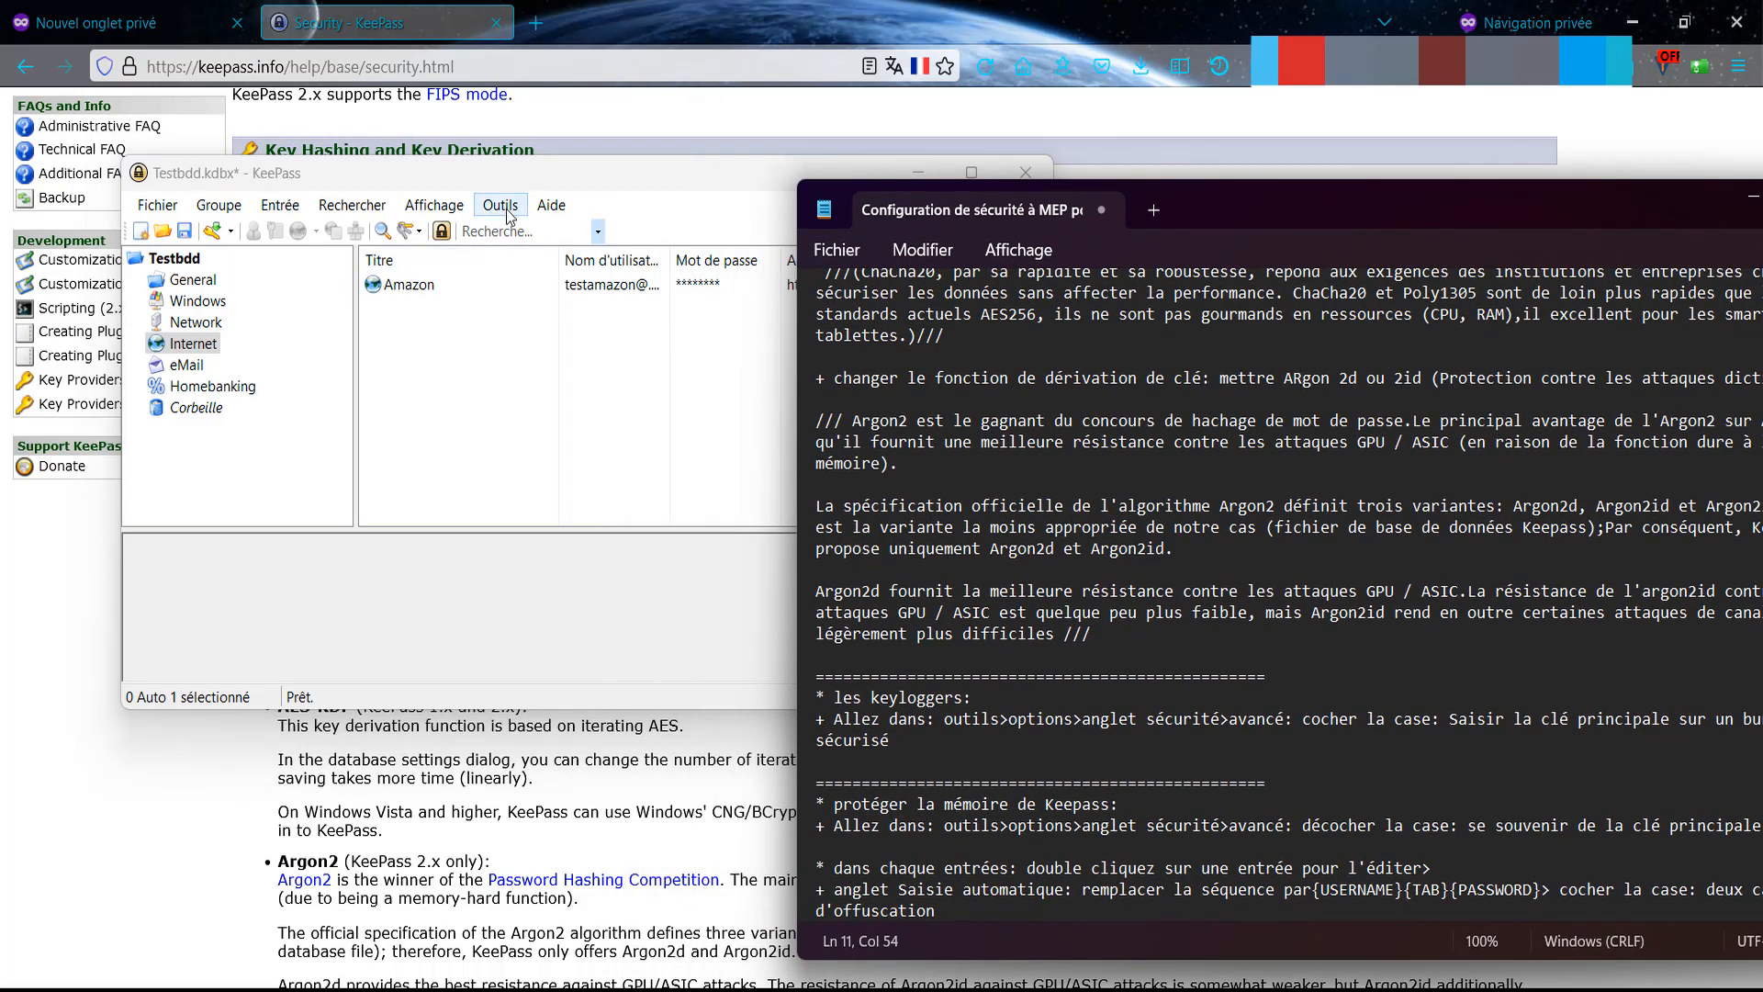
click(501, 205)
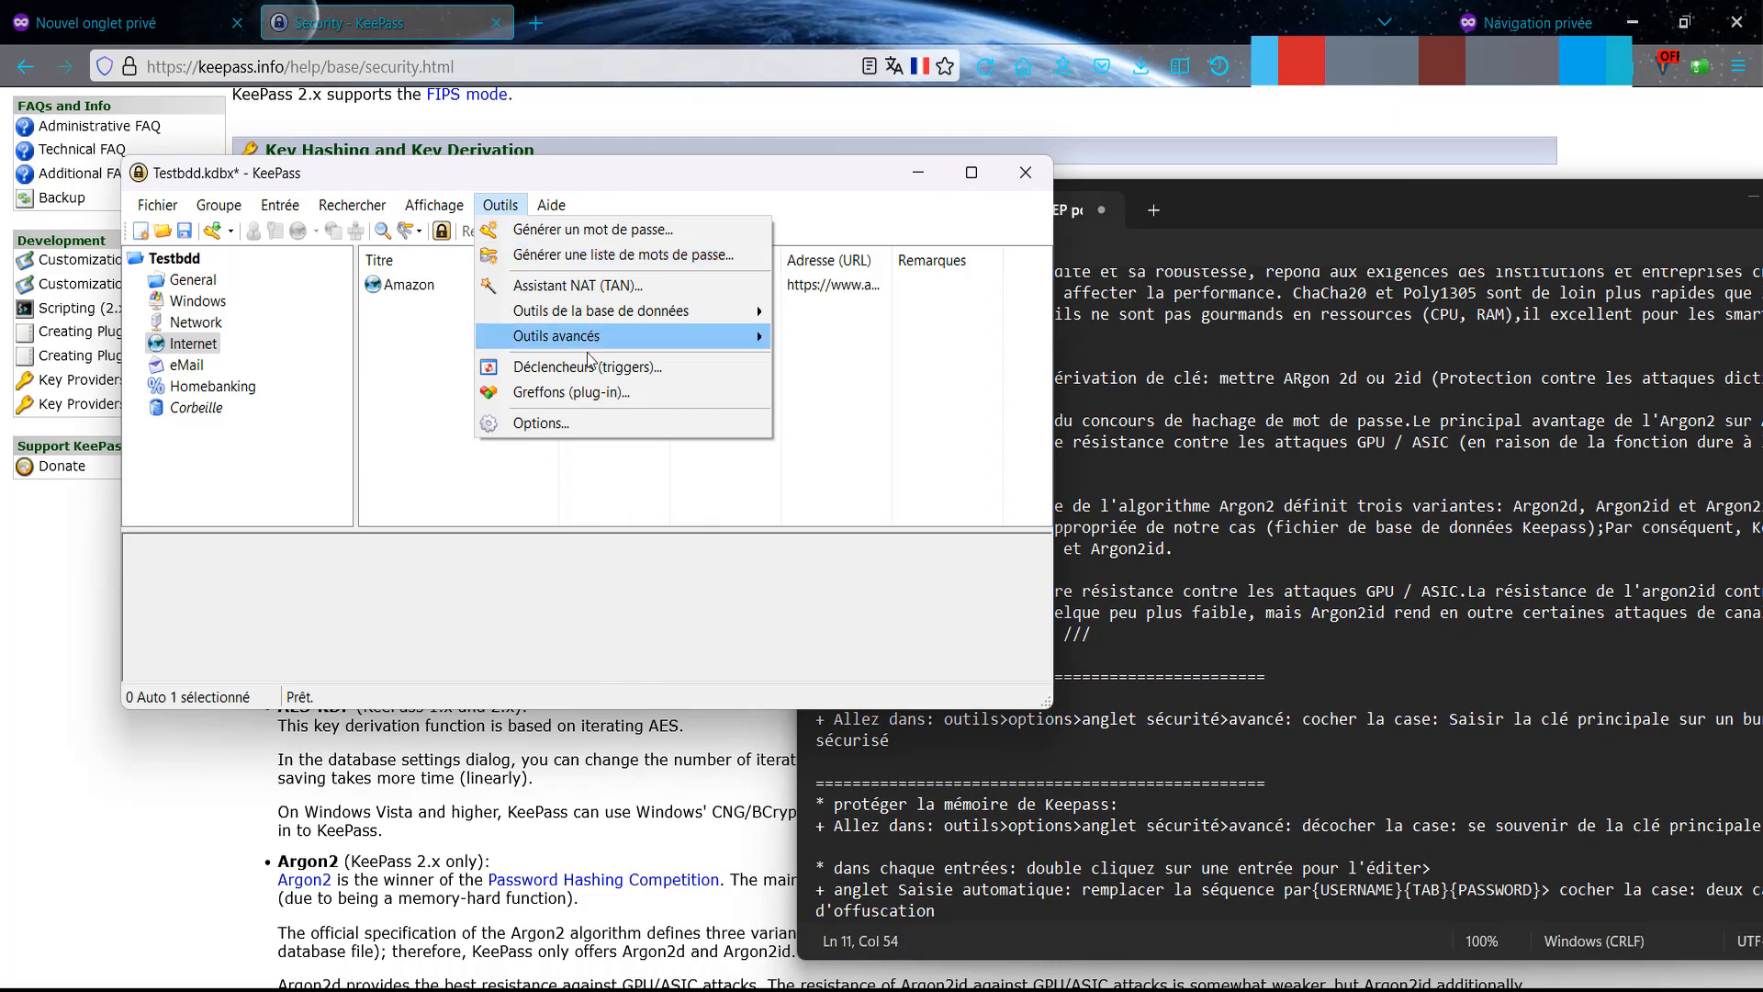
click(581, 421)
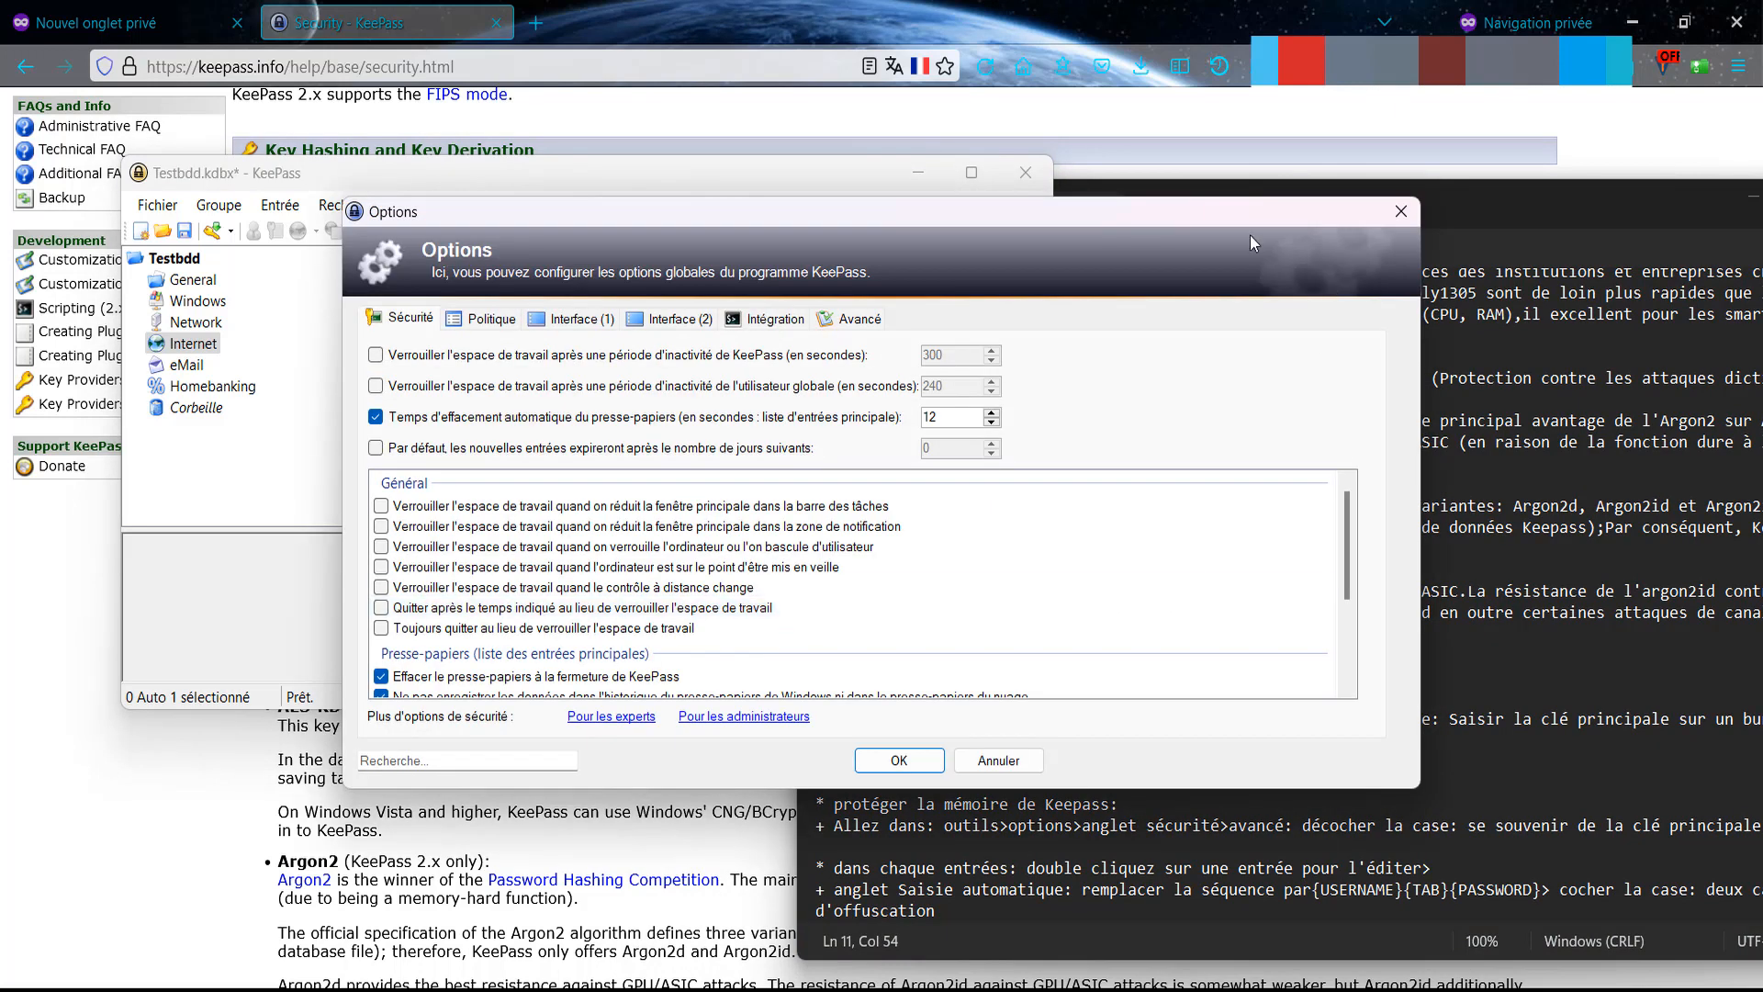
drag(1126, 217, 882, 87)
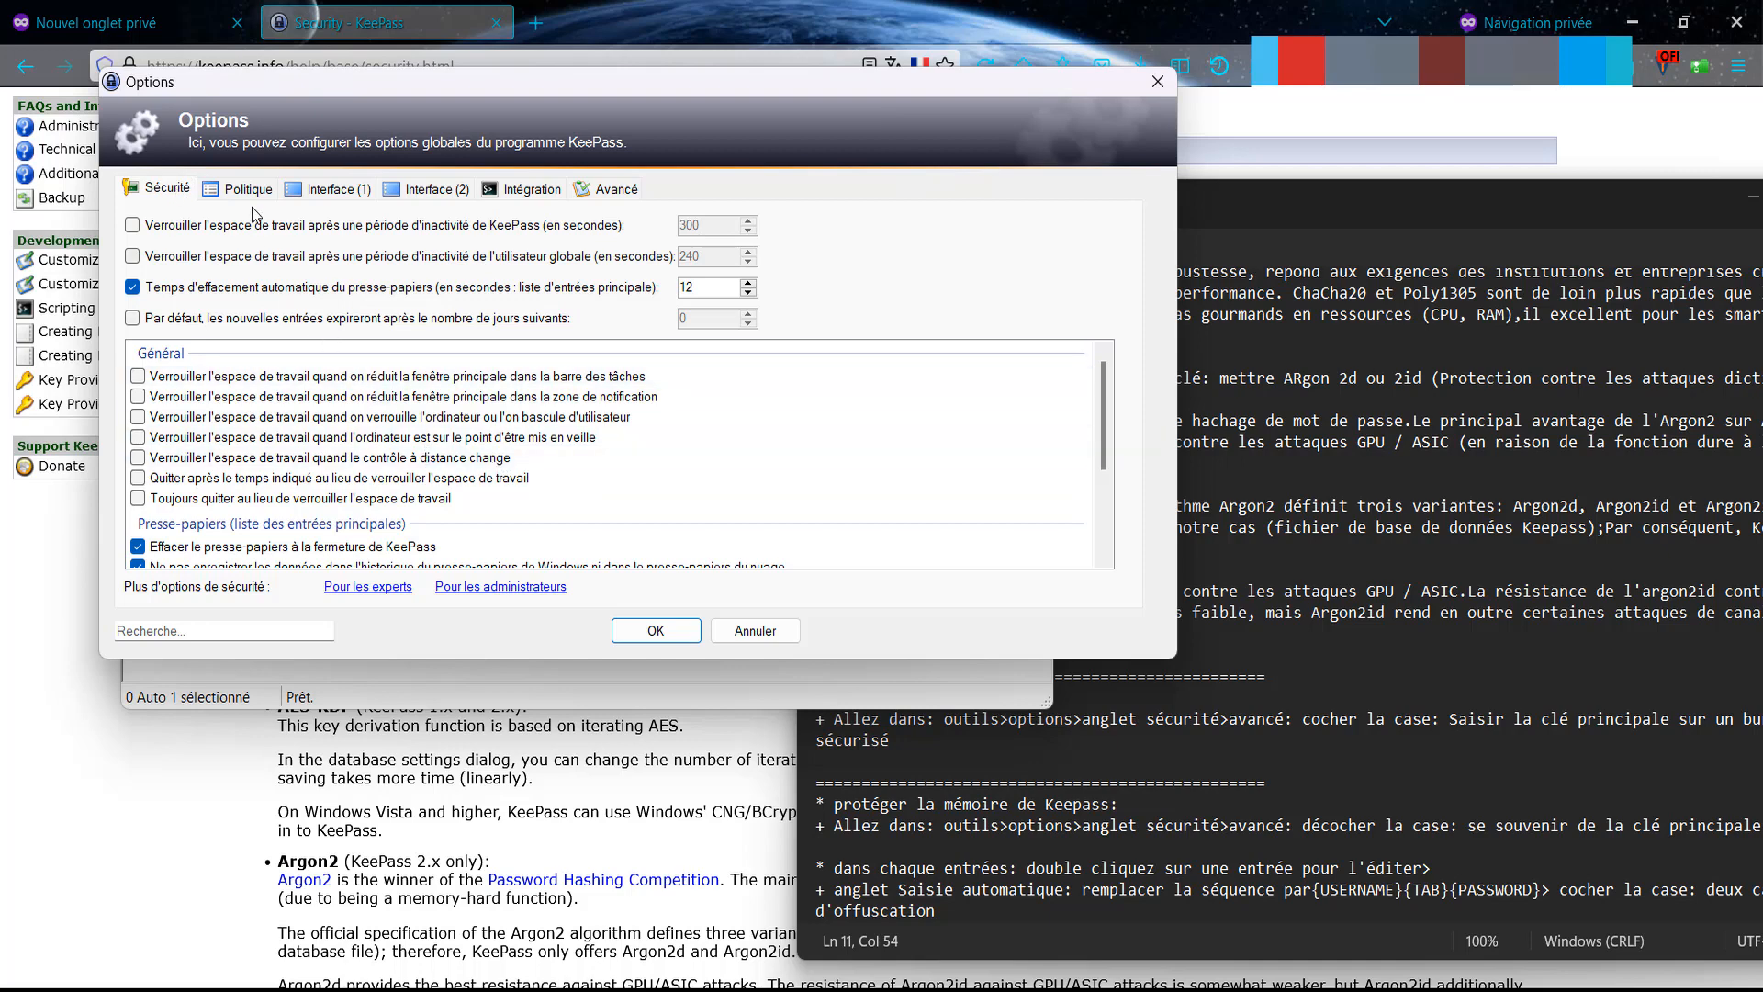
scroll(195, 429, down, 1)
scroll(195, 429, down, 2)
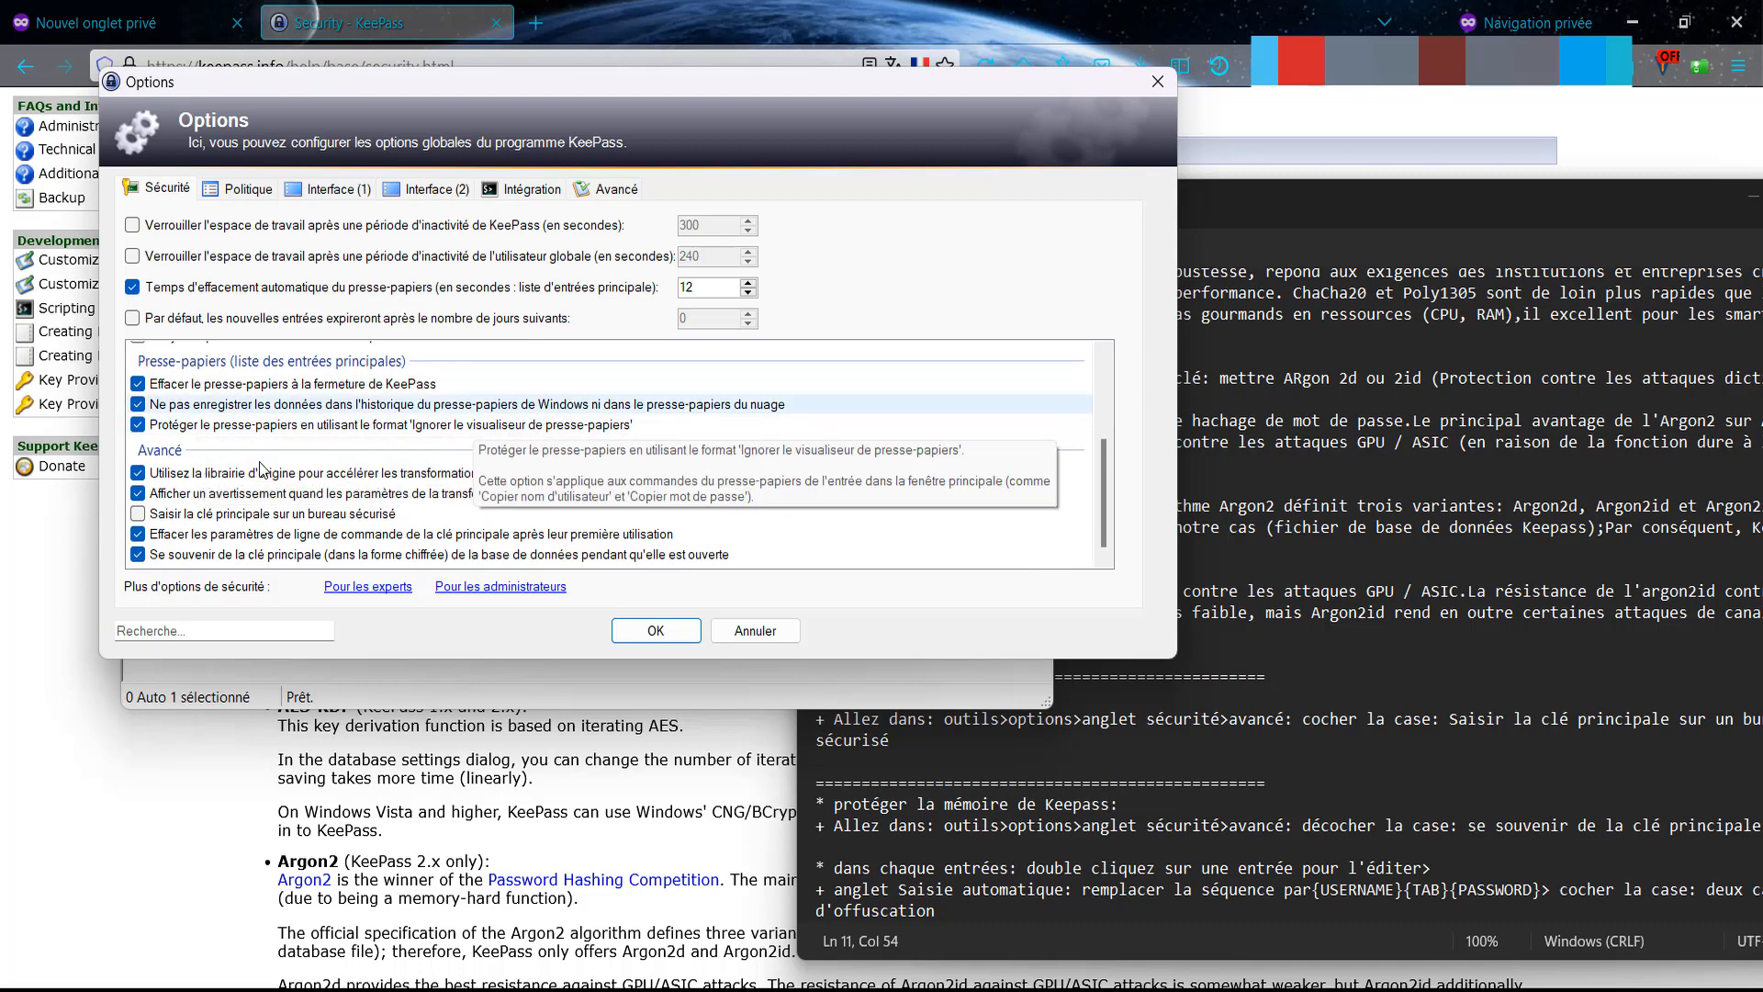
click(139, 515)
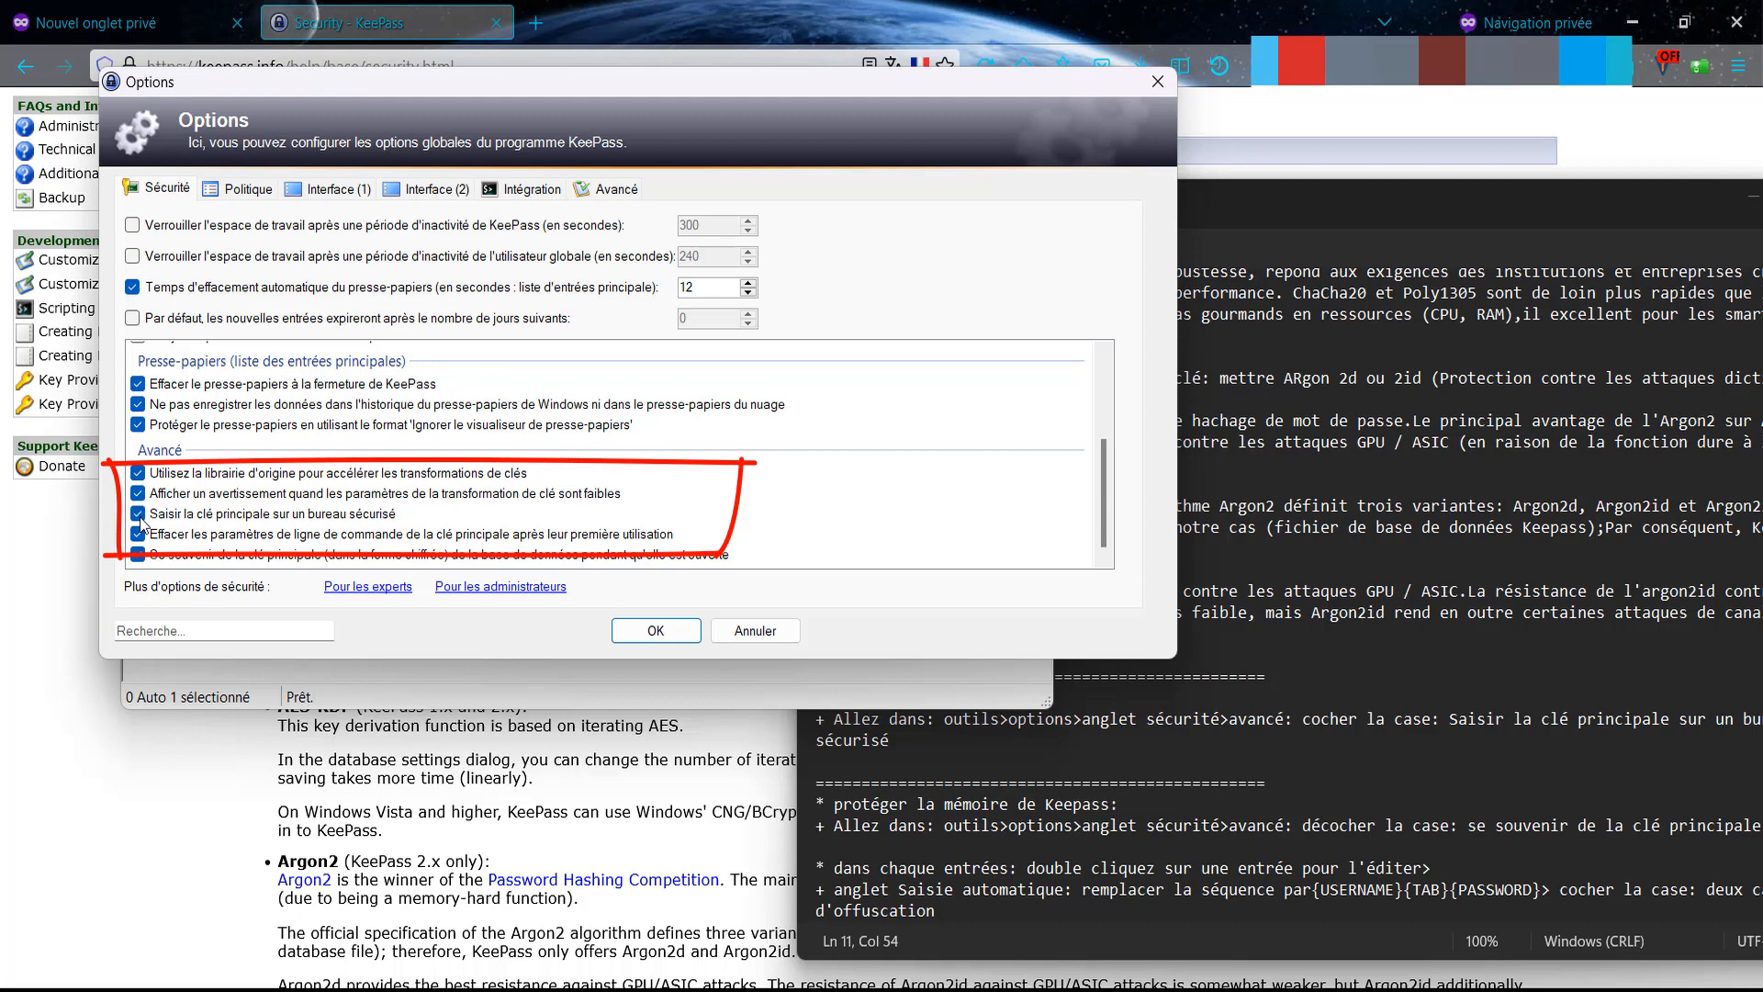
click(656, 631)
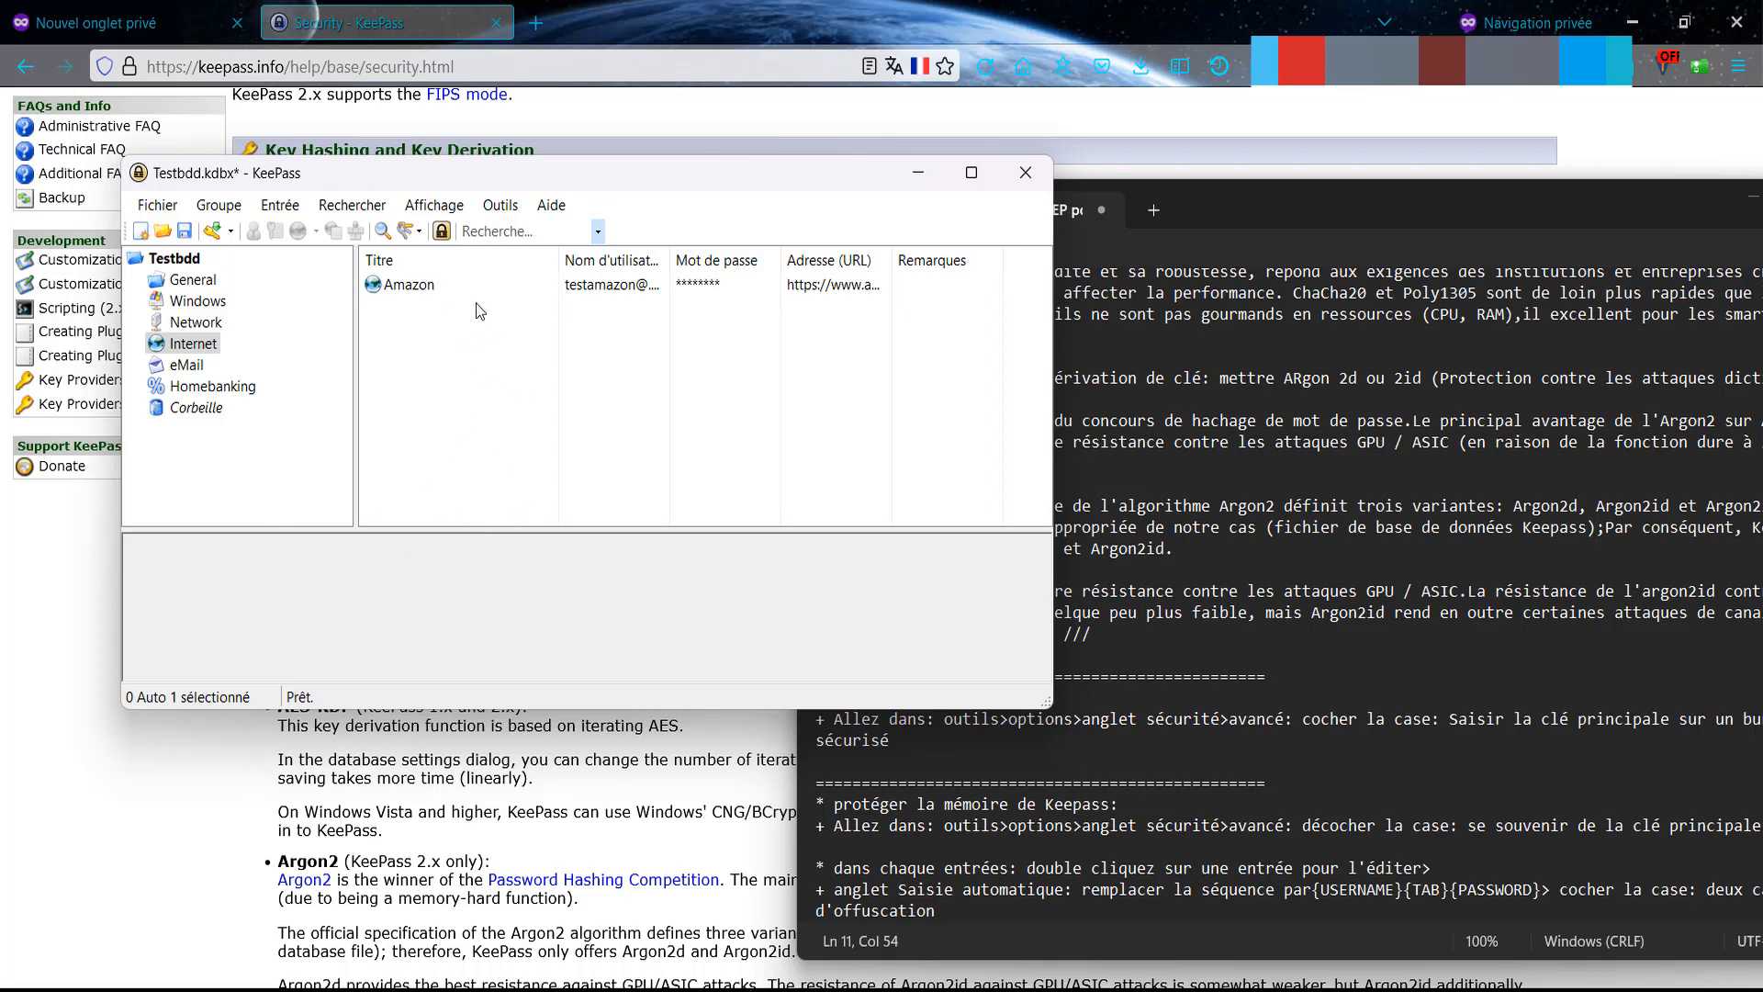
Reopen the KeePass options and examine the clipboard and advanced security settings, including master key entry on a secure desktop.
drag(501, 169, 582, 187)
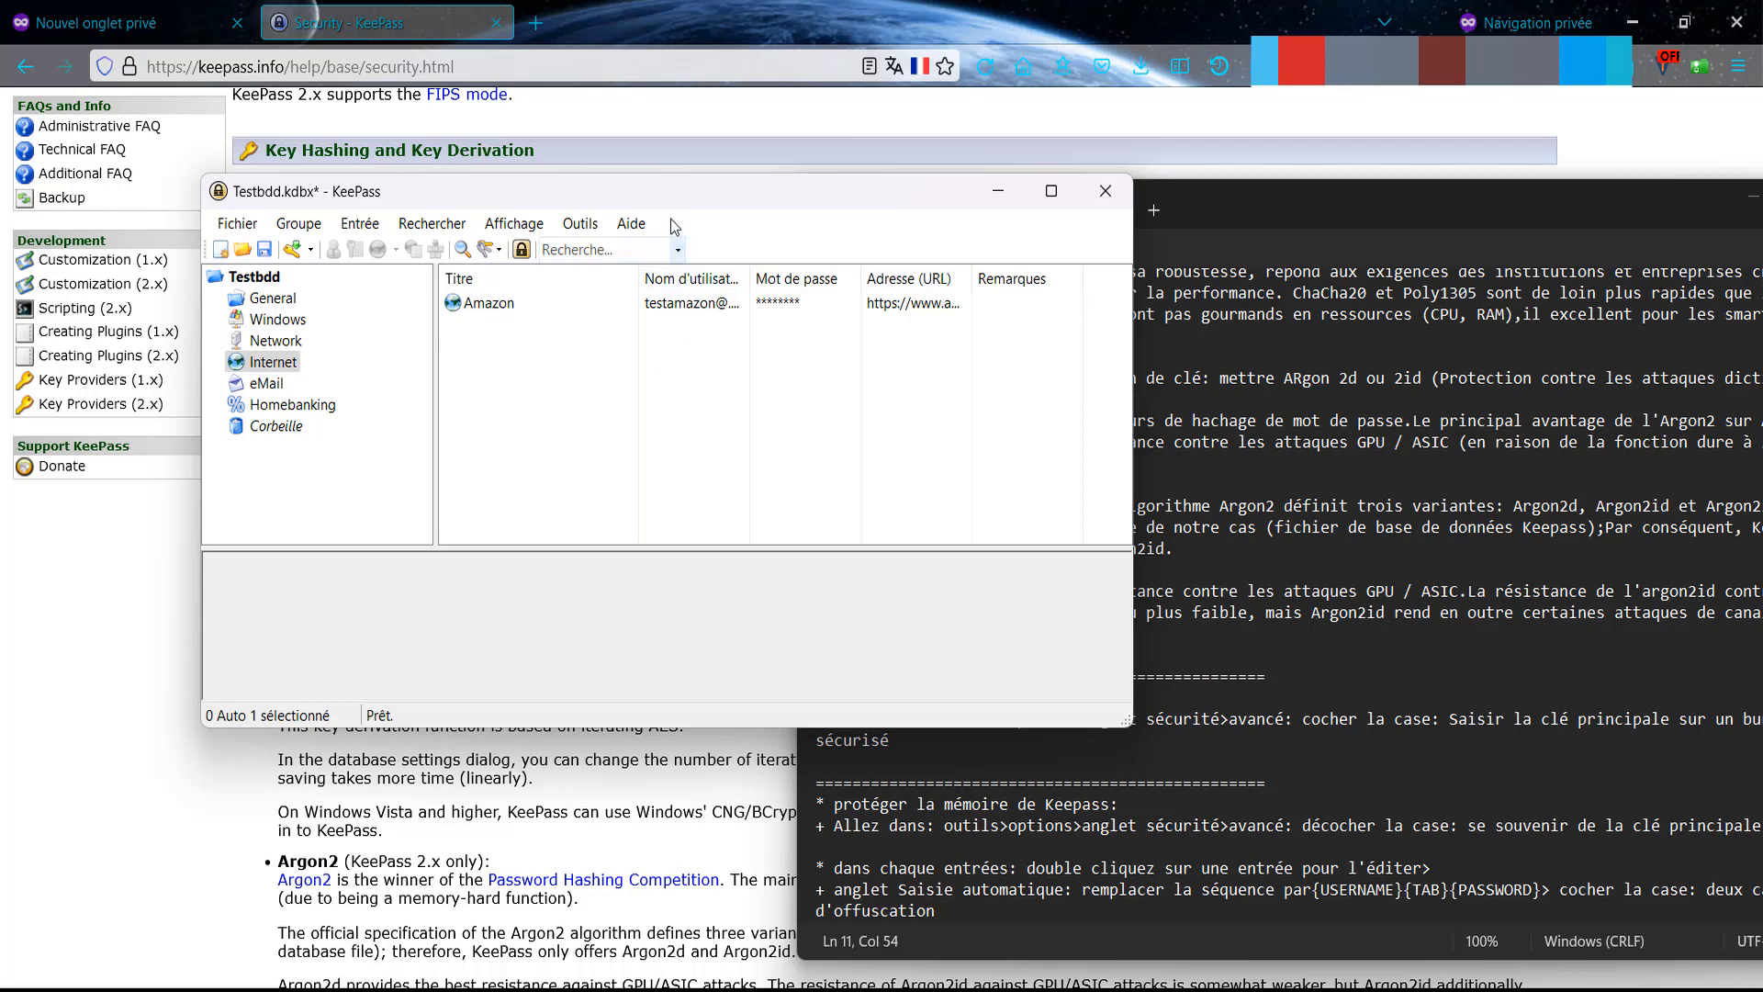
drag(675, 205, 669, 206)
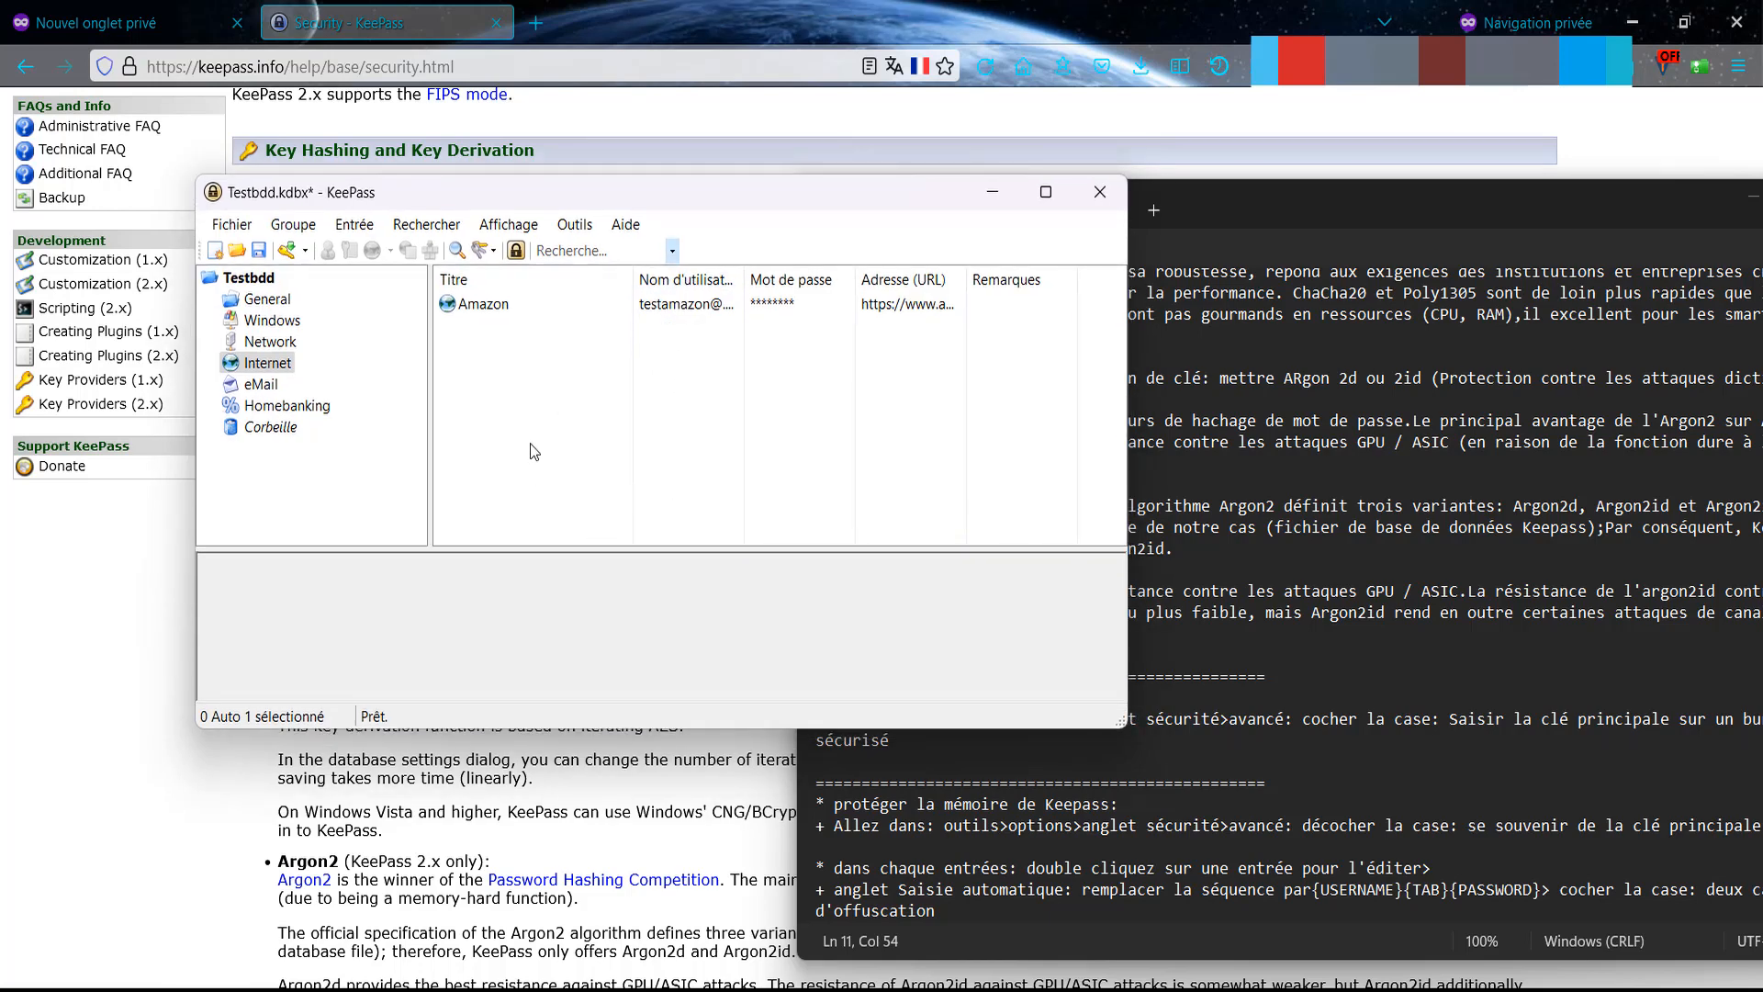
click(575, 224)
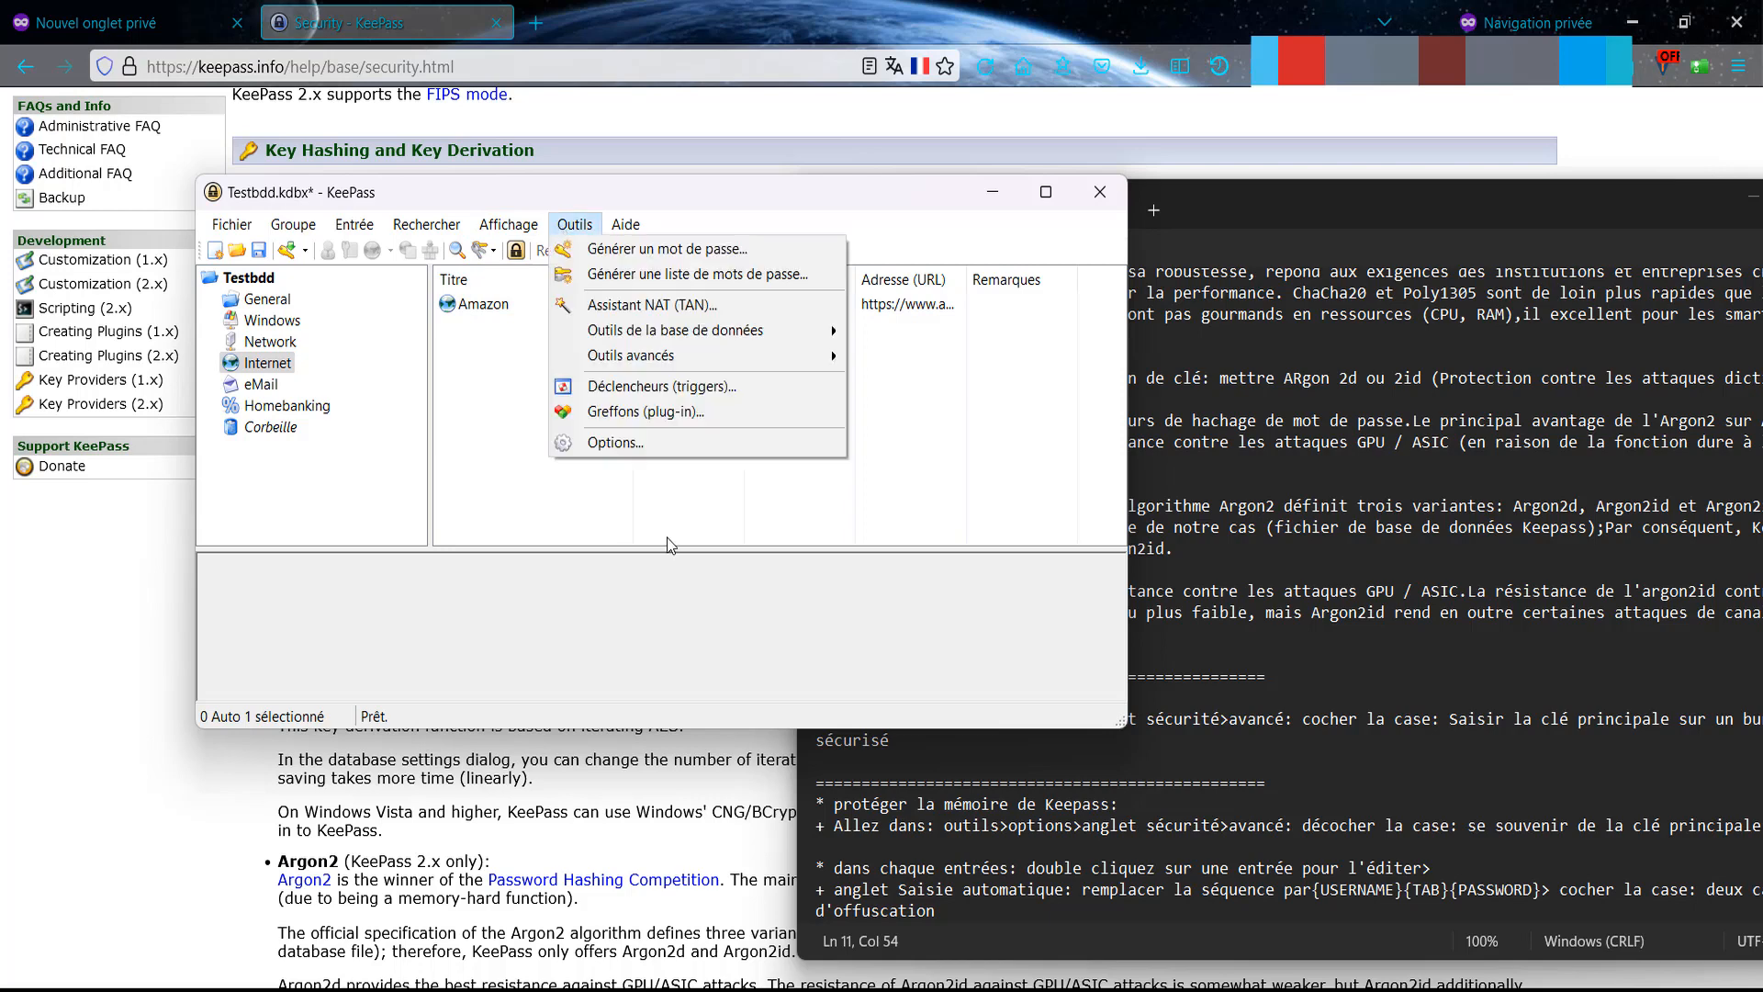
click(605, 443)
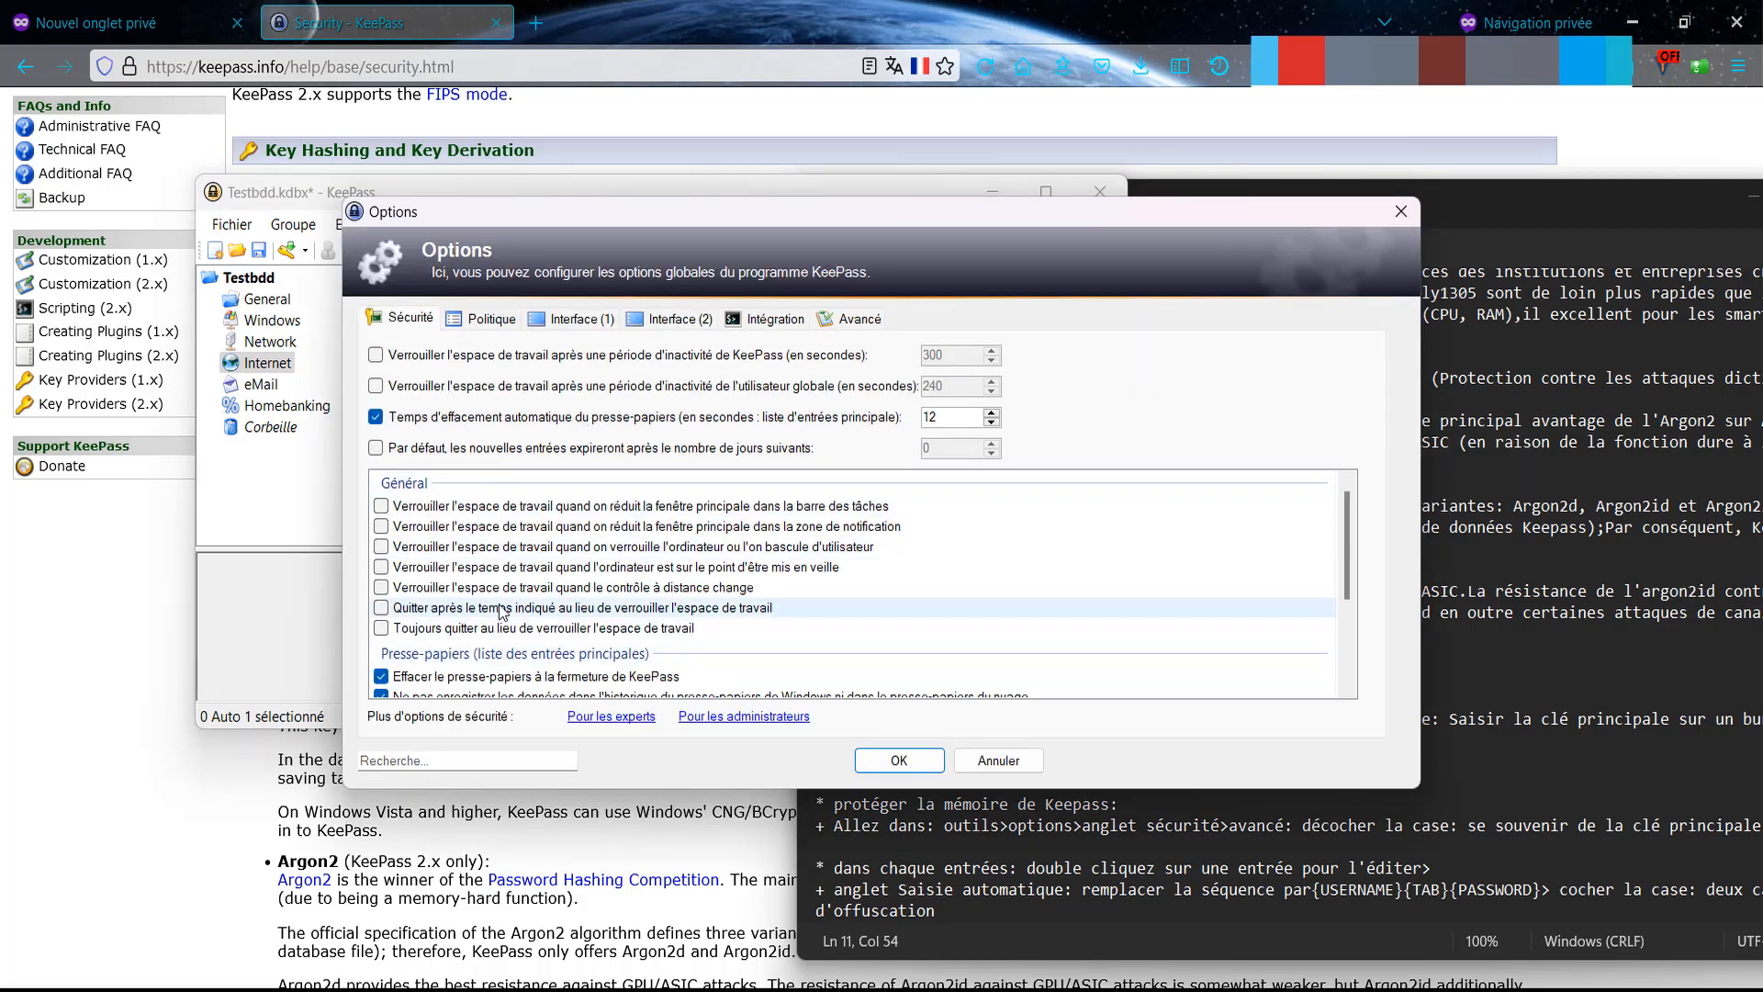
scroll(501, 611, down, 2)
scroll(514, 597, up, 2)
scroll(548, 564, down, 2)
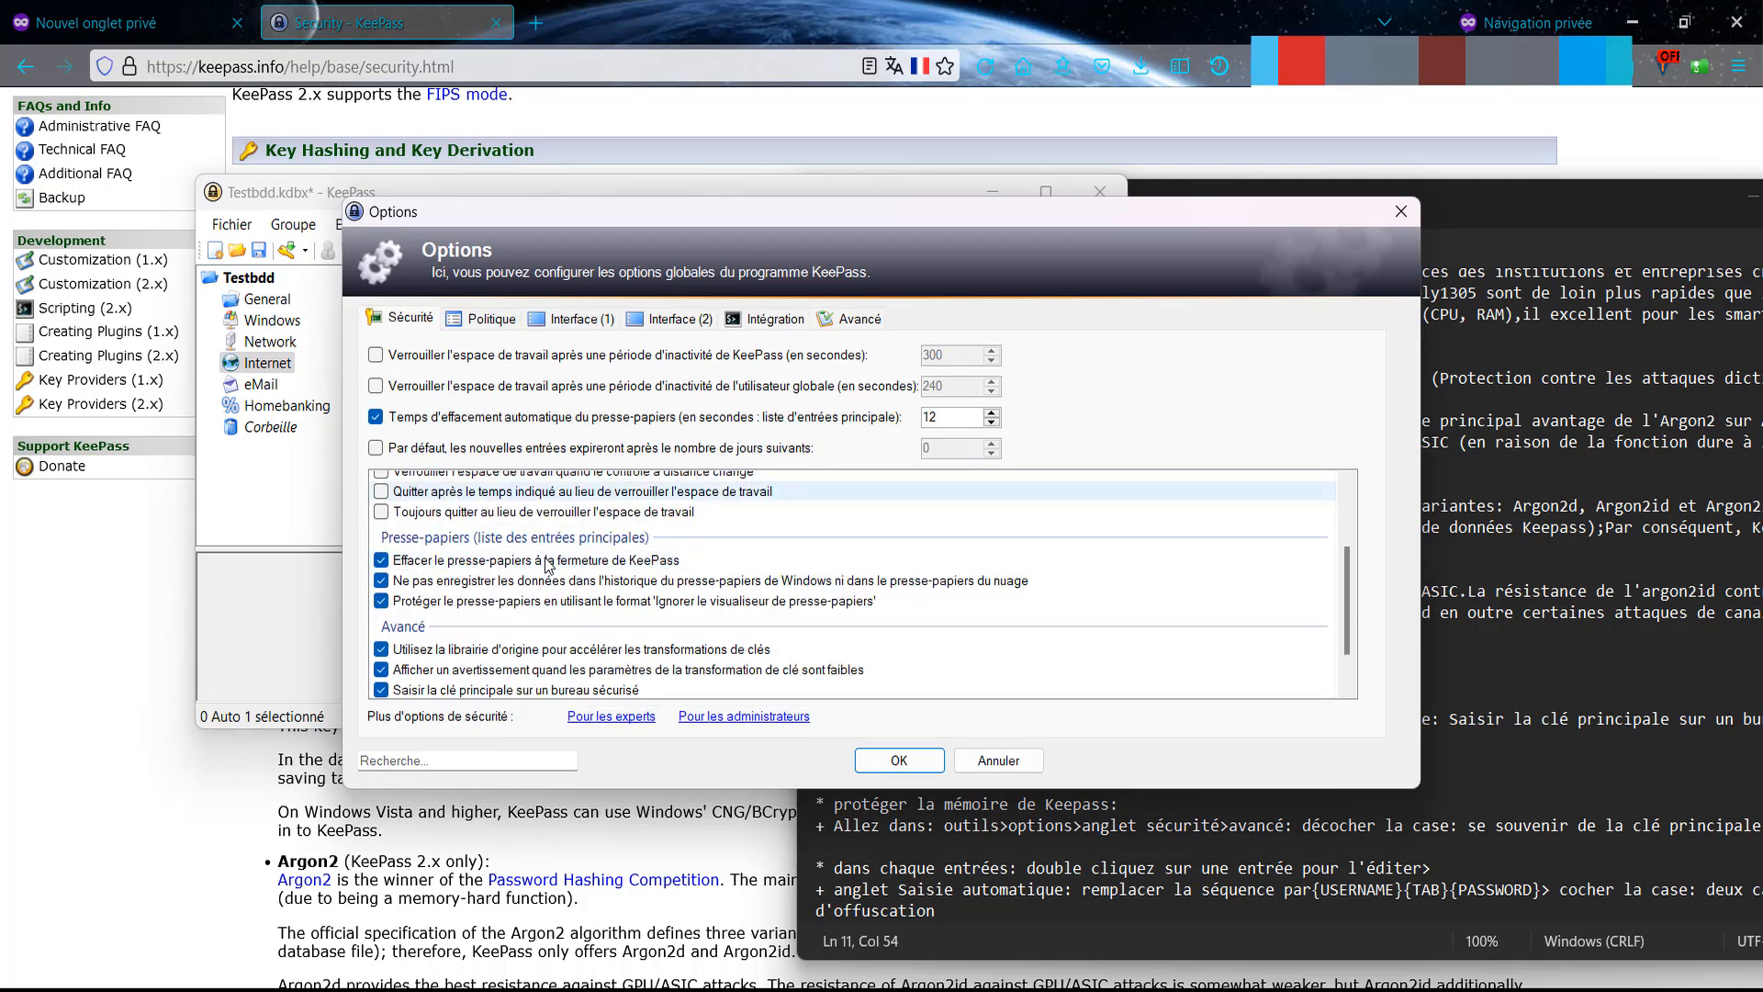
scroll(549, 565, down, 1)
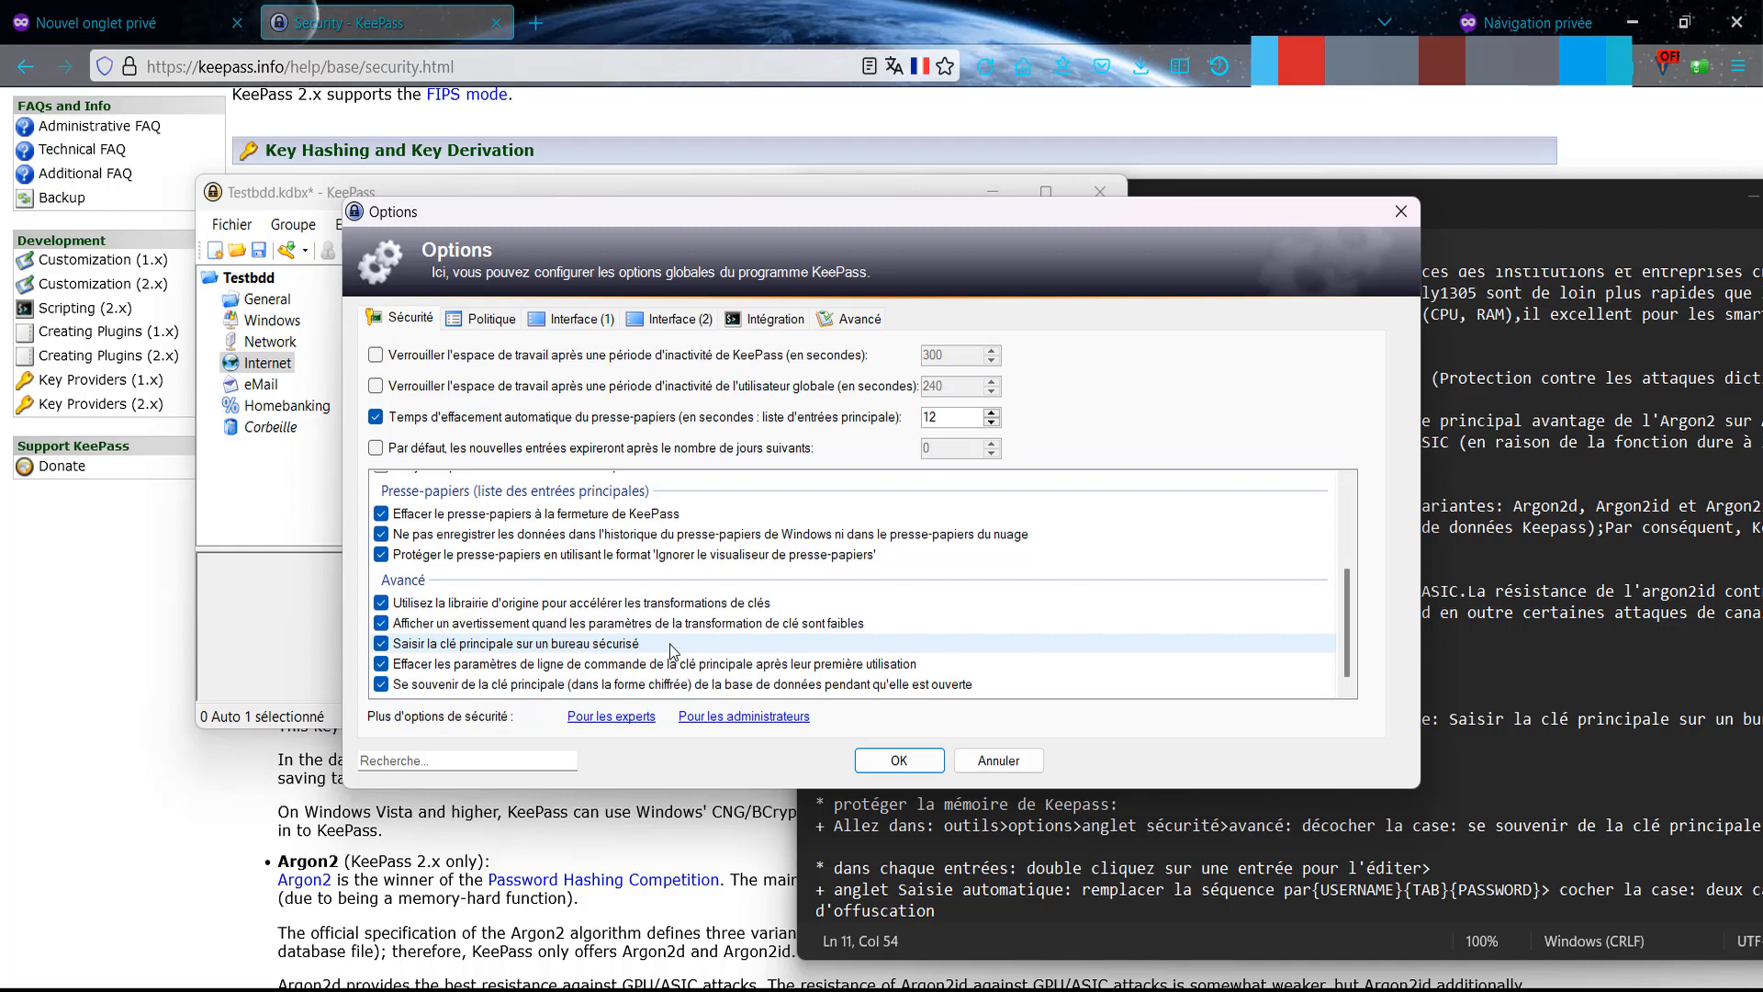
click(899, 760)
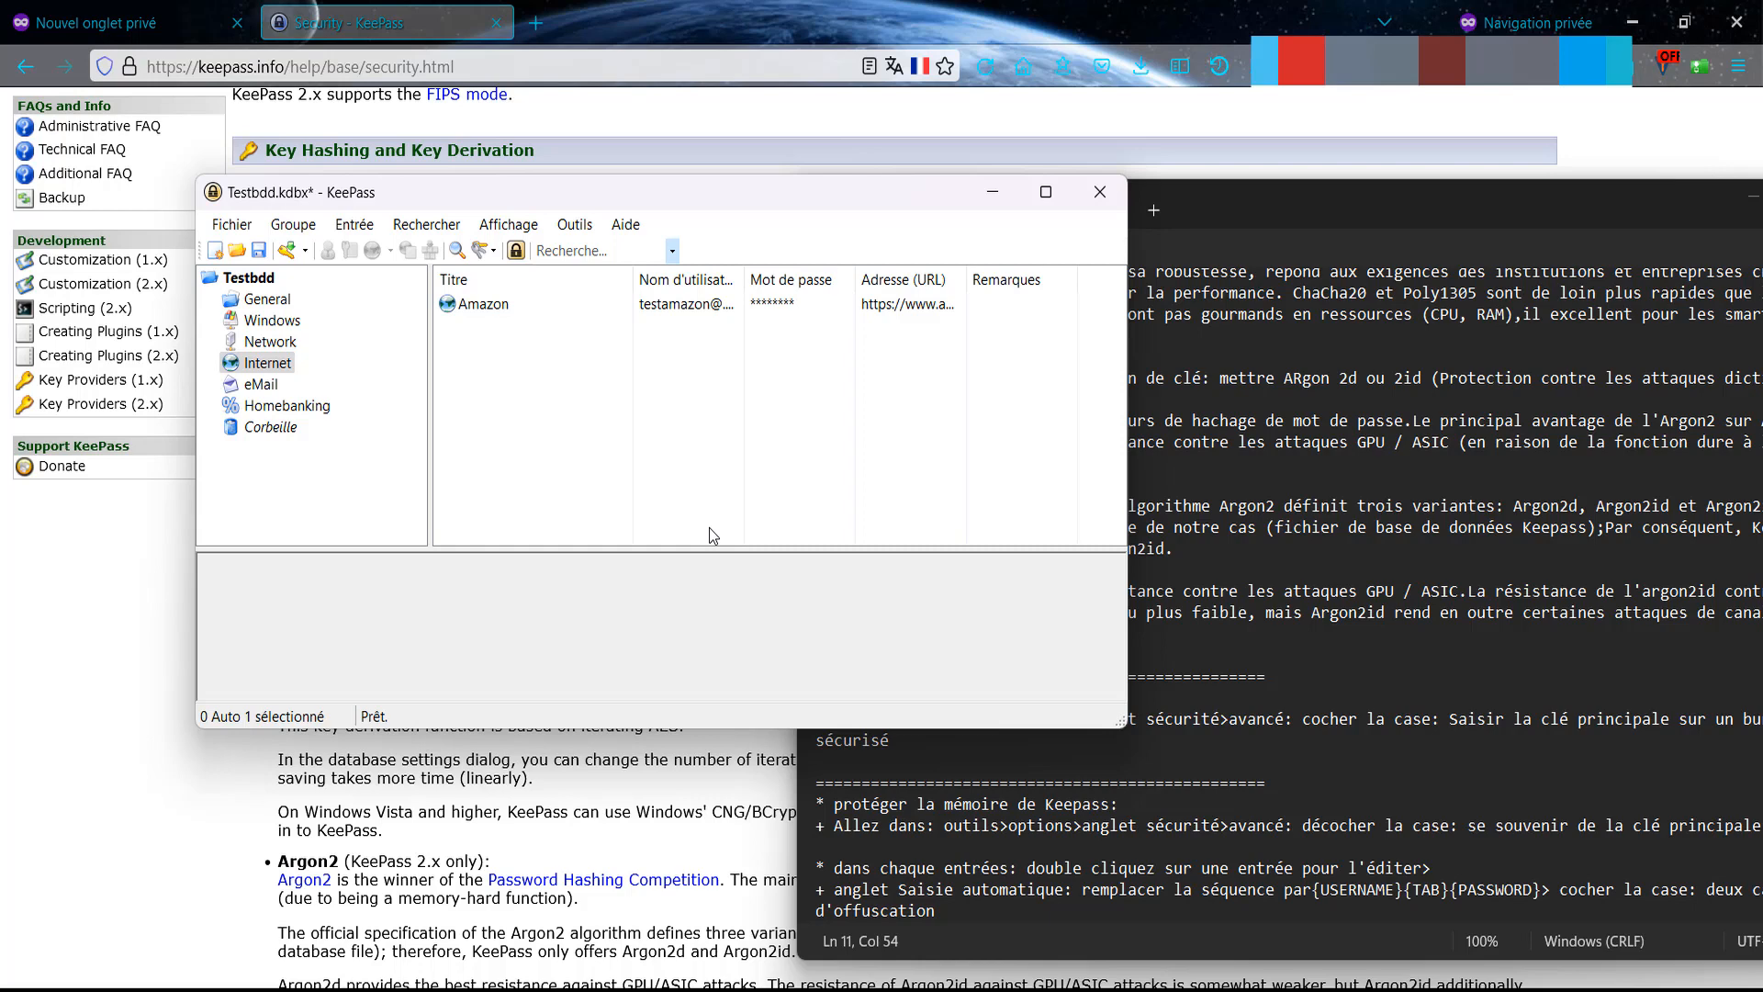
Following the memory protection notes, disable "Se souvenir de la clé principale" in KeePass's advanced security options and apply the change.
click(1506, 567)
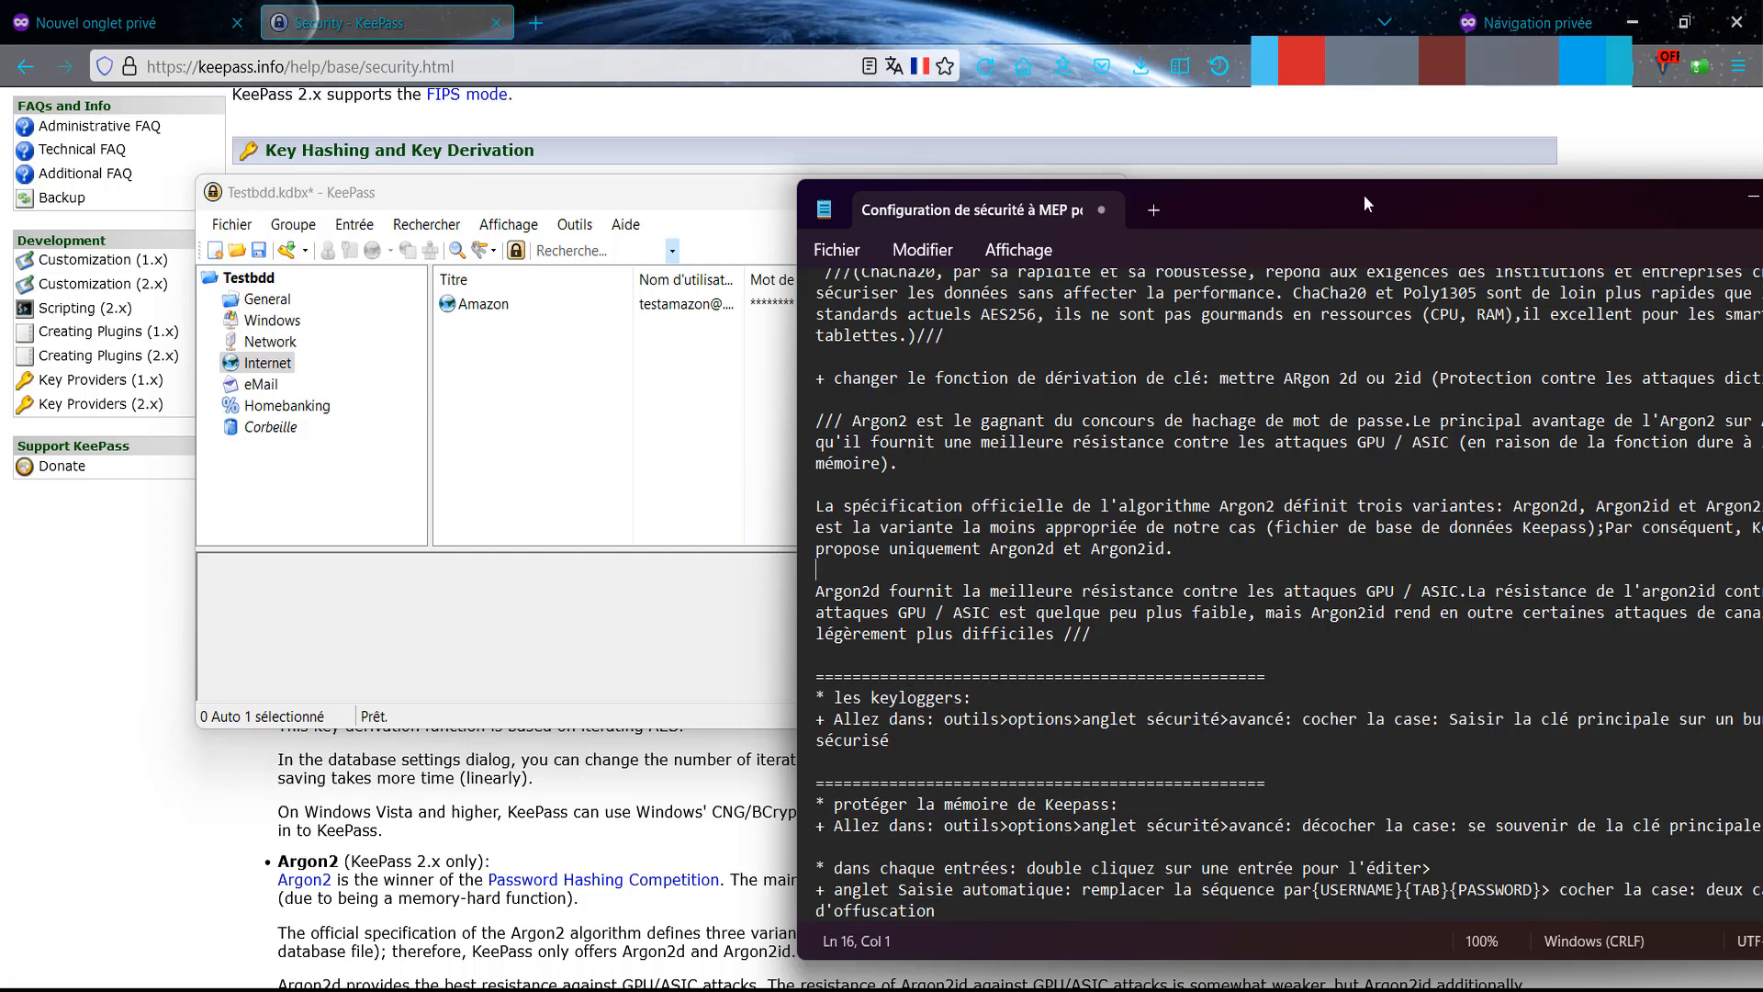
drag(1360, 201, 1274, 169)
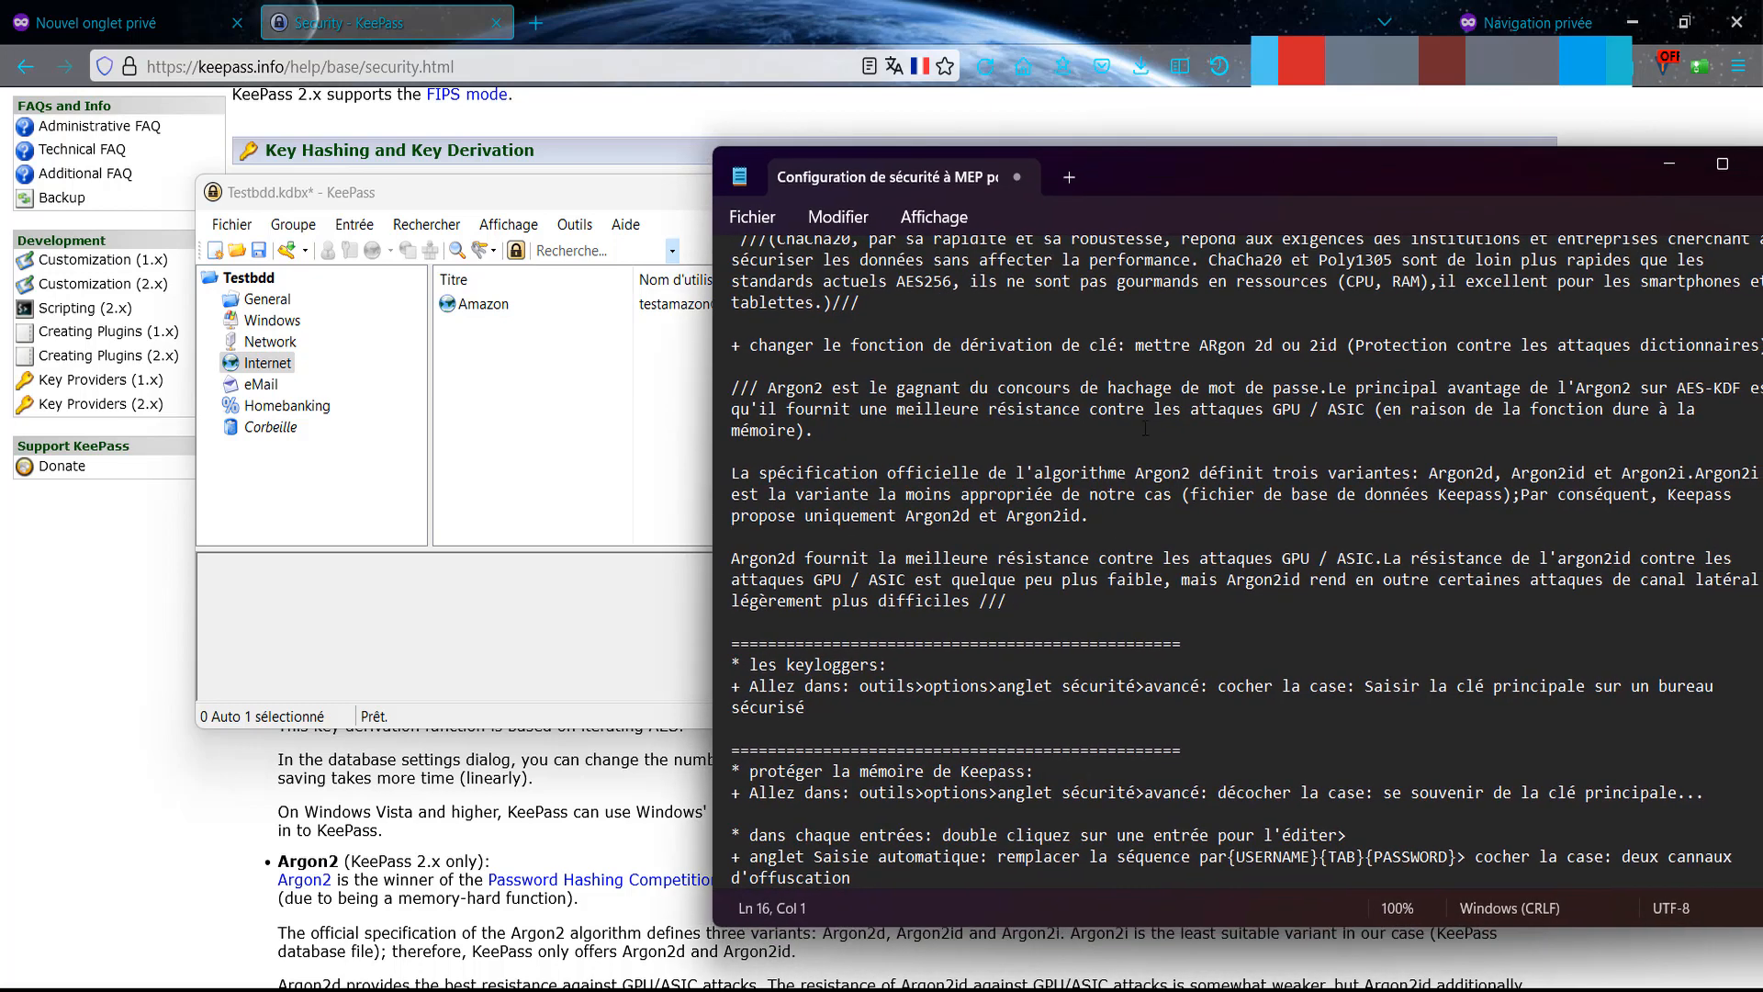
click(617, 421)
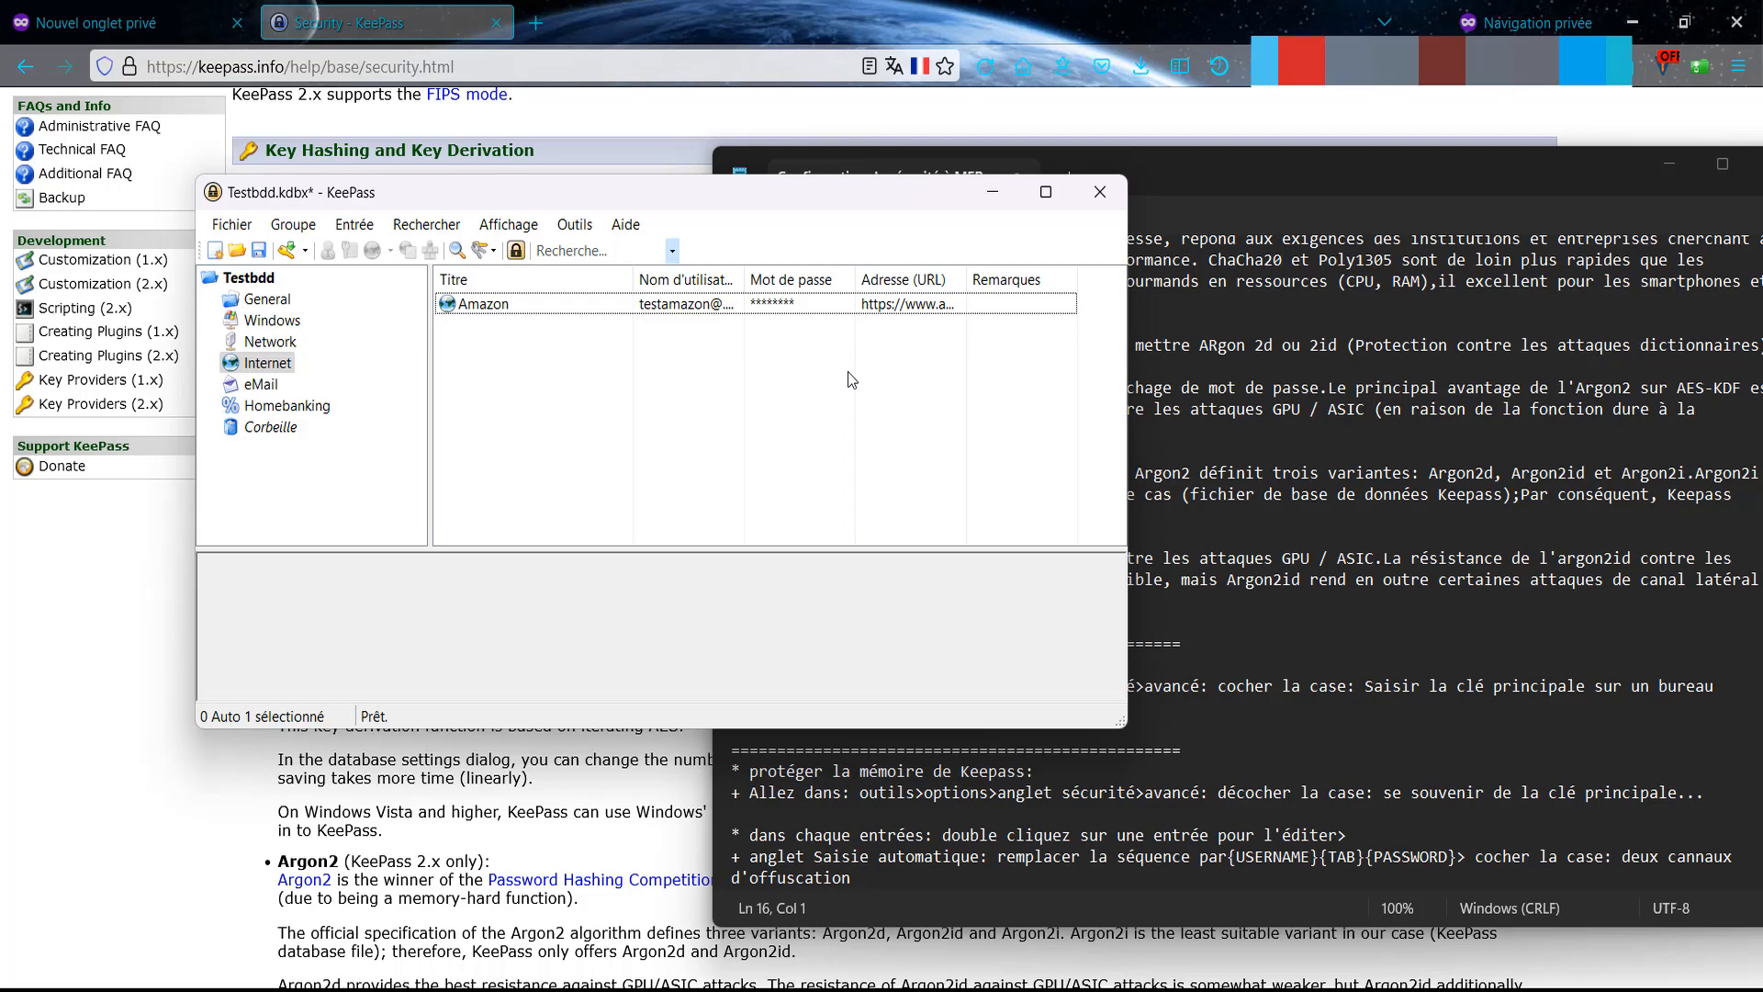
click(576, 225)
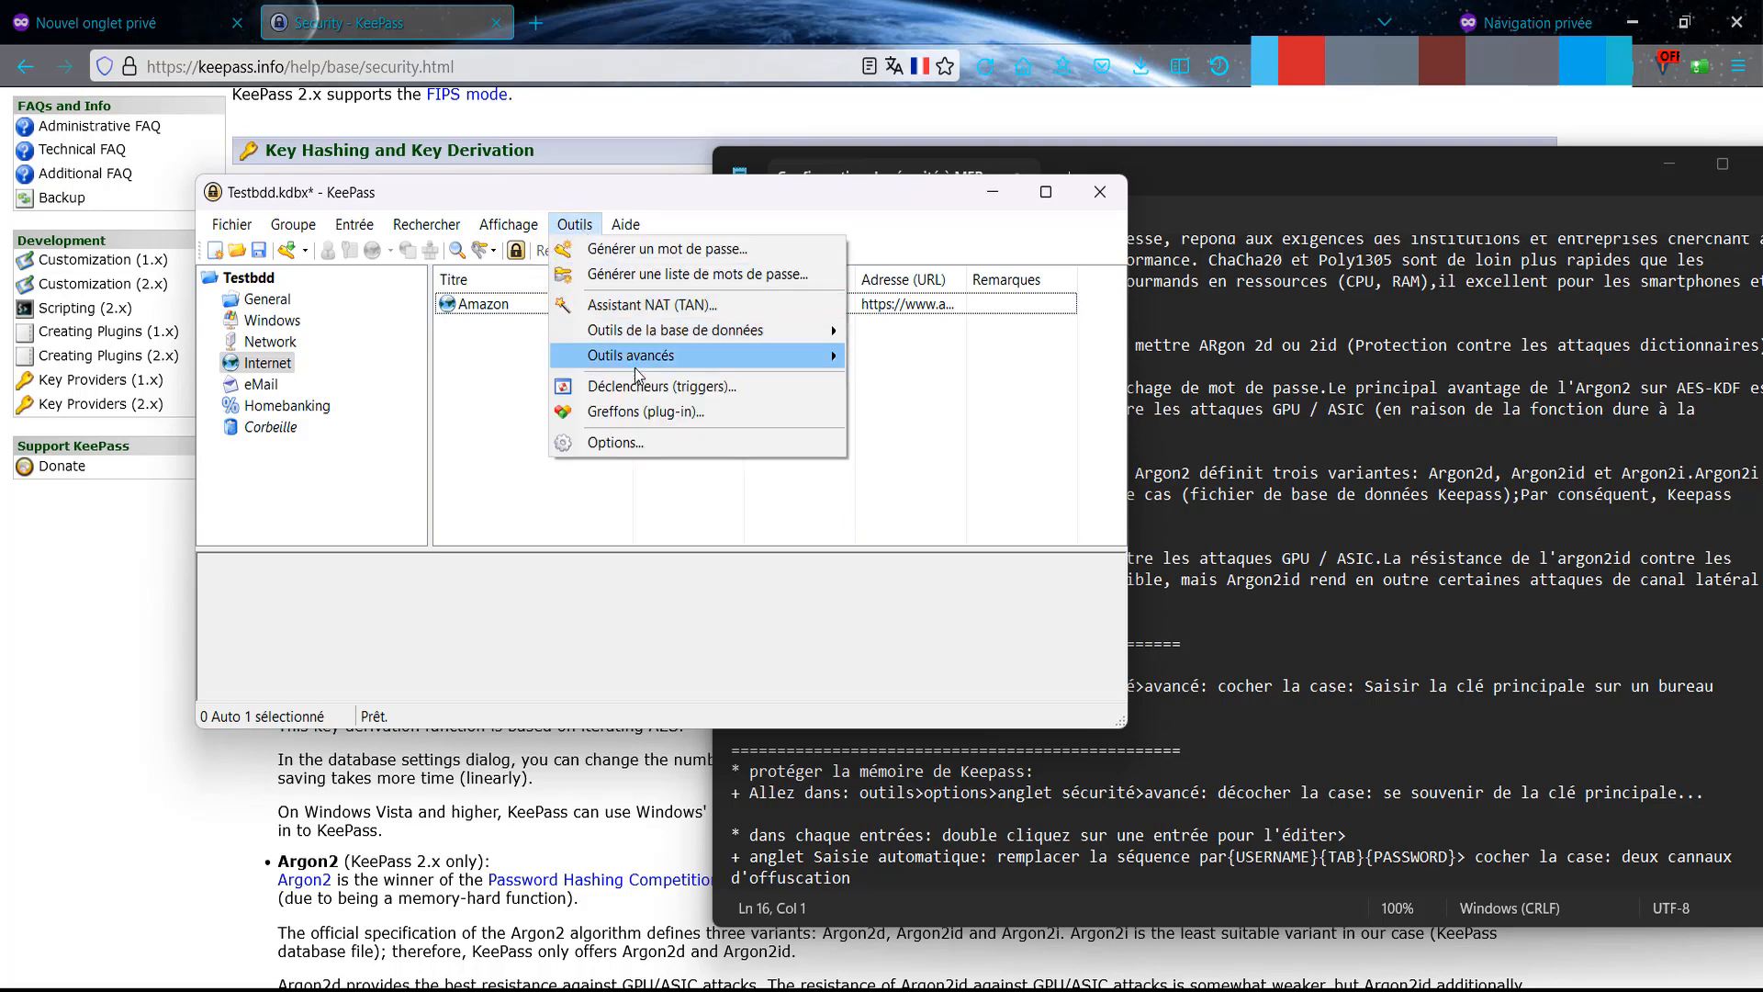
click(621, 445)
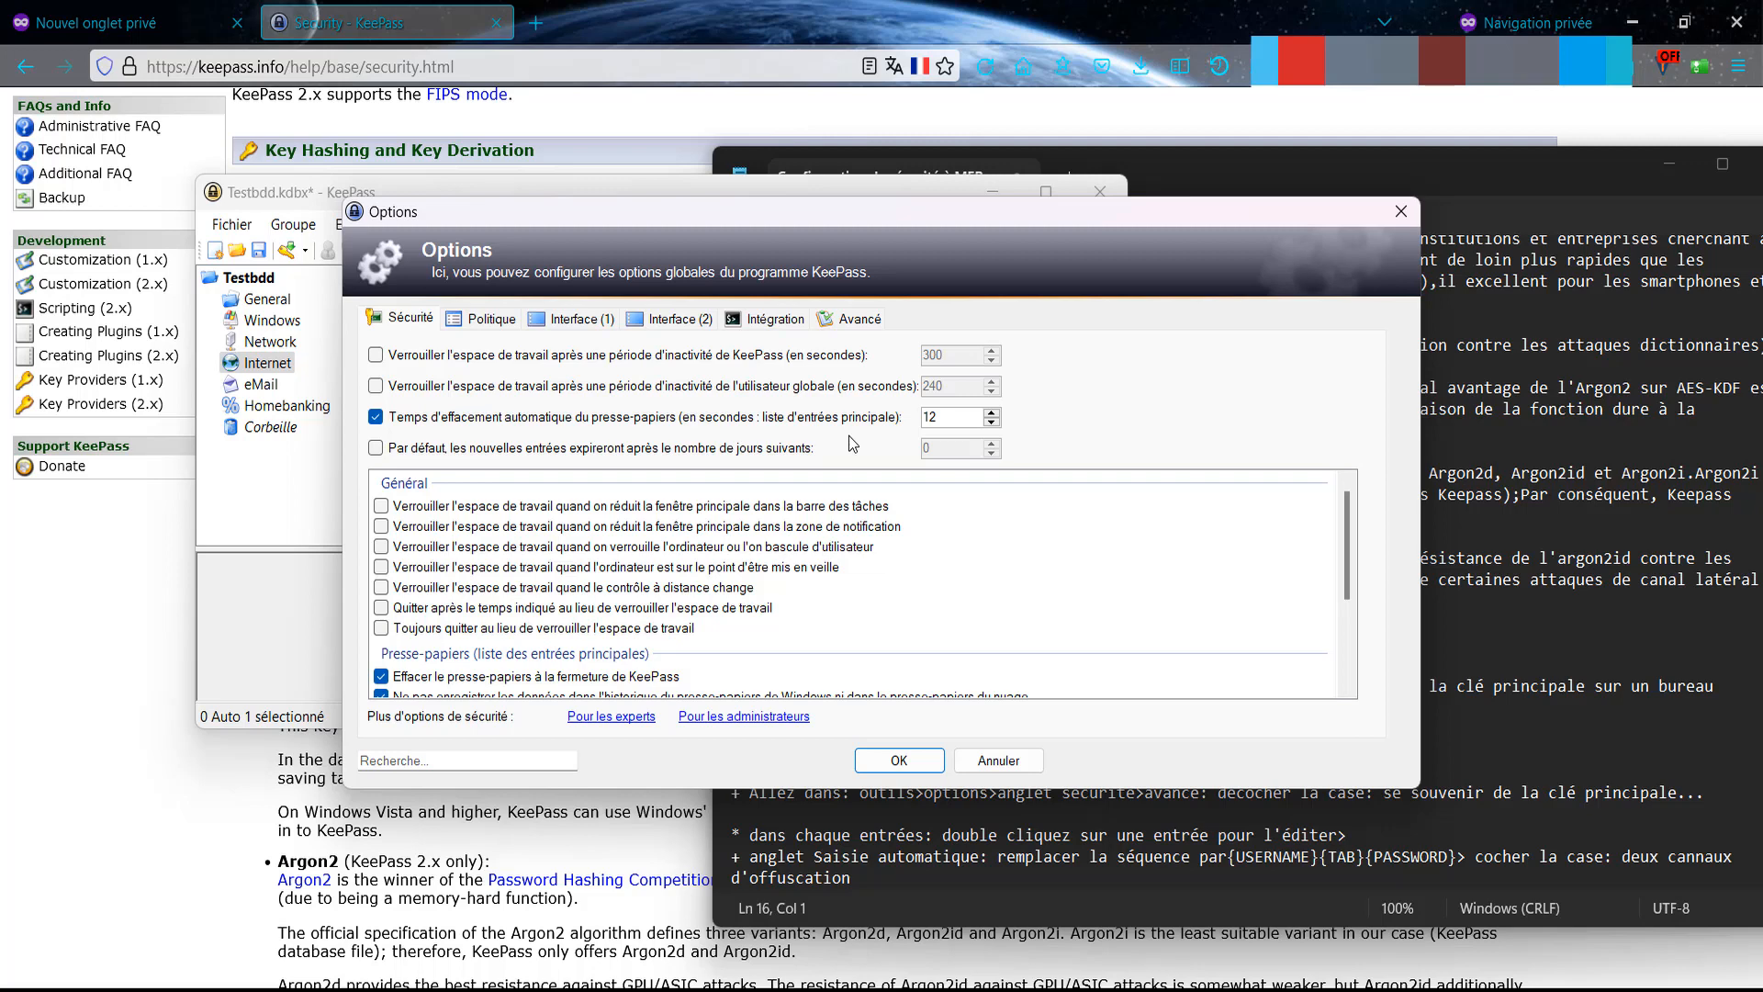
drag(1027, 217, 988, 124)
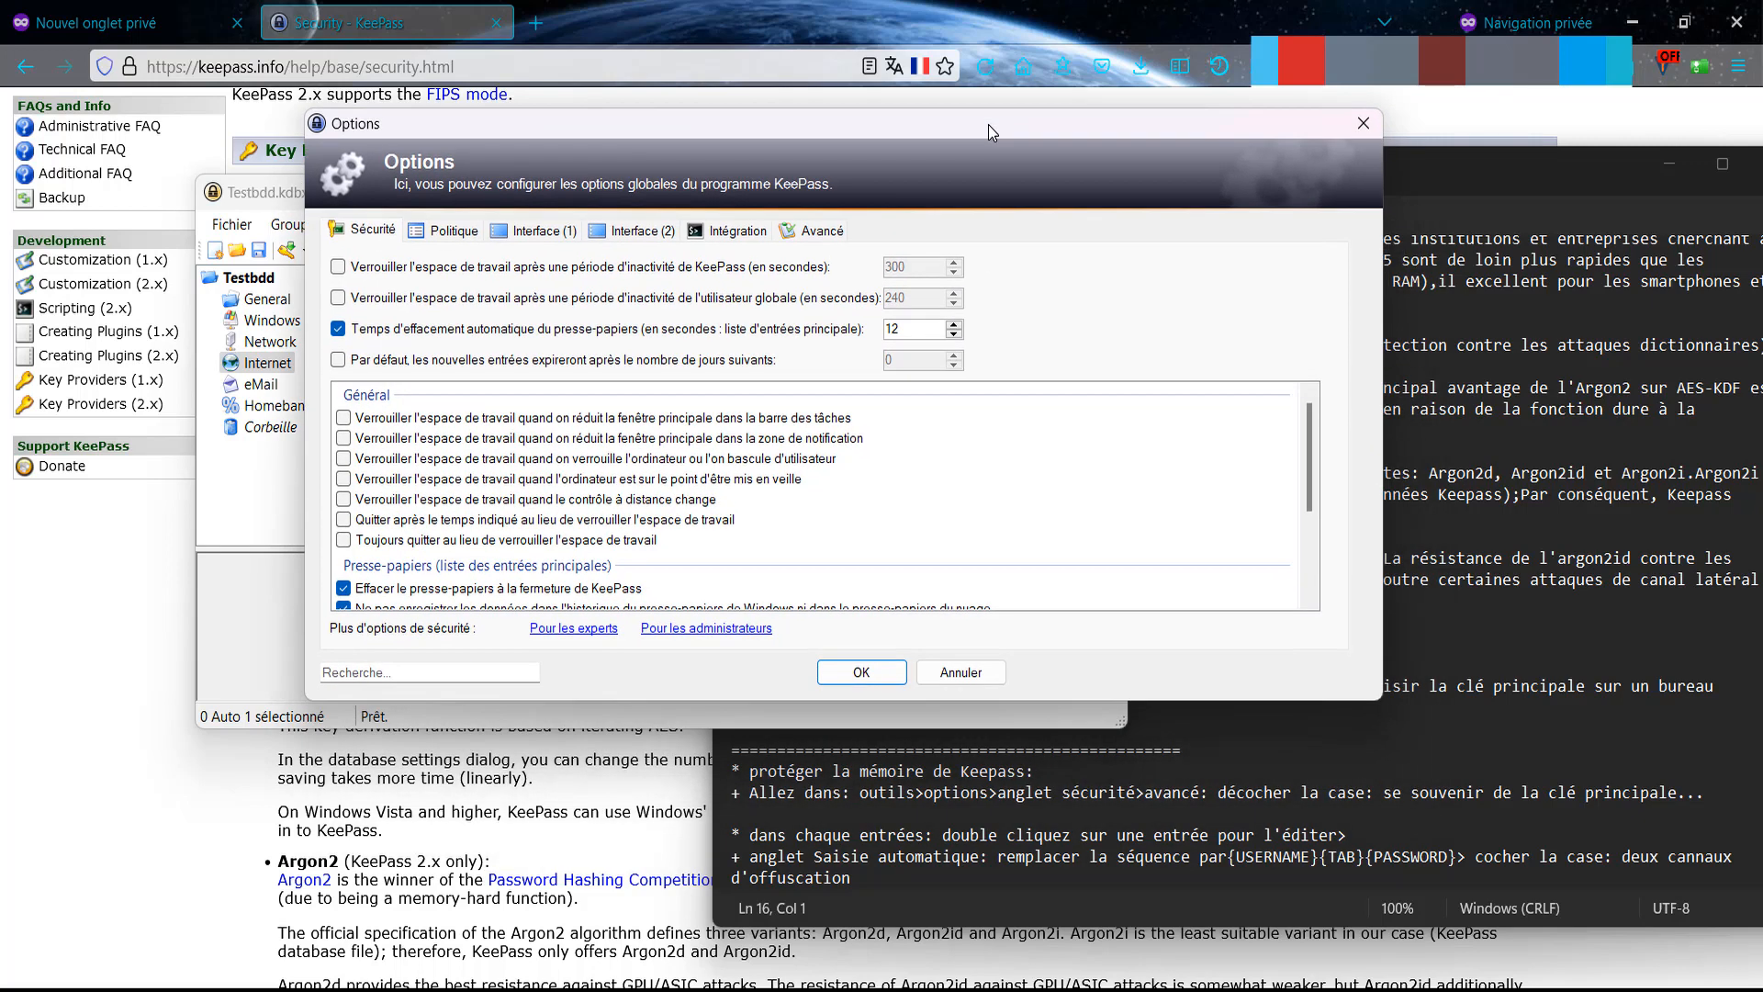
scroll(504, 519, down, 3)
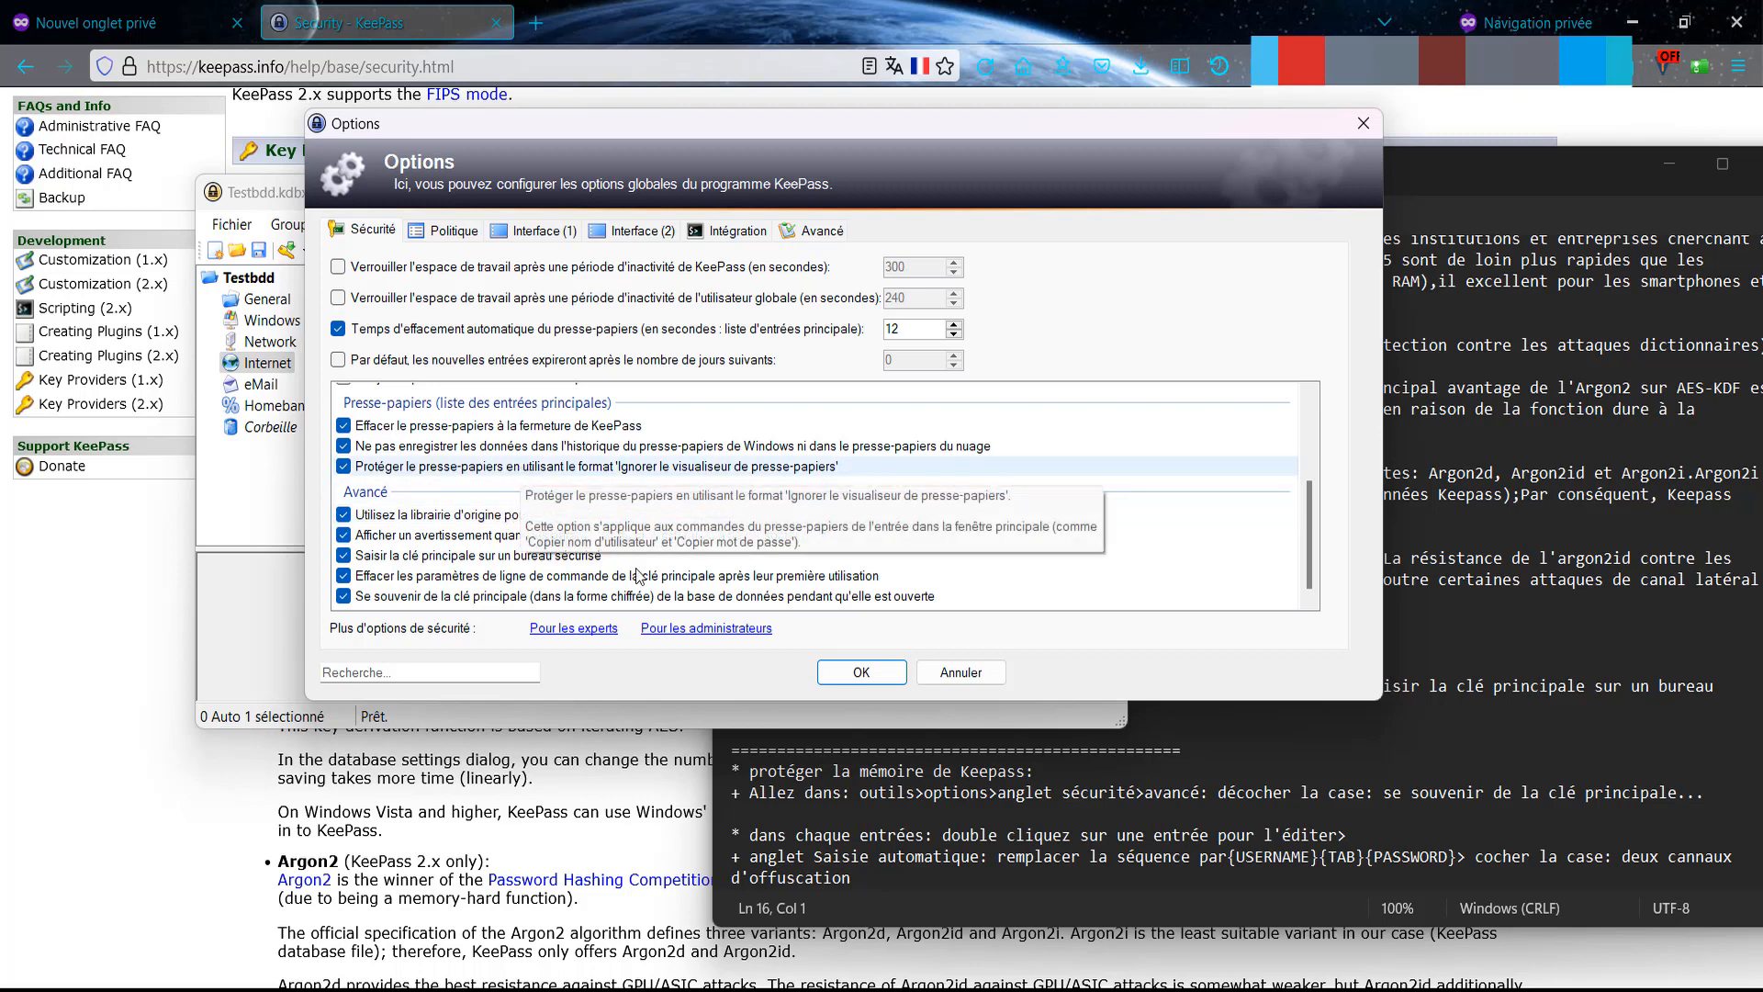
click(344, 597)
mouse_move(835, 121)
mouse_down()
mouse_move(800, 157)
mouse_move(835, 151)
mouse_move(803, 151)
mouse_up()
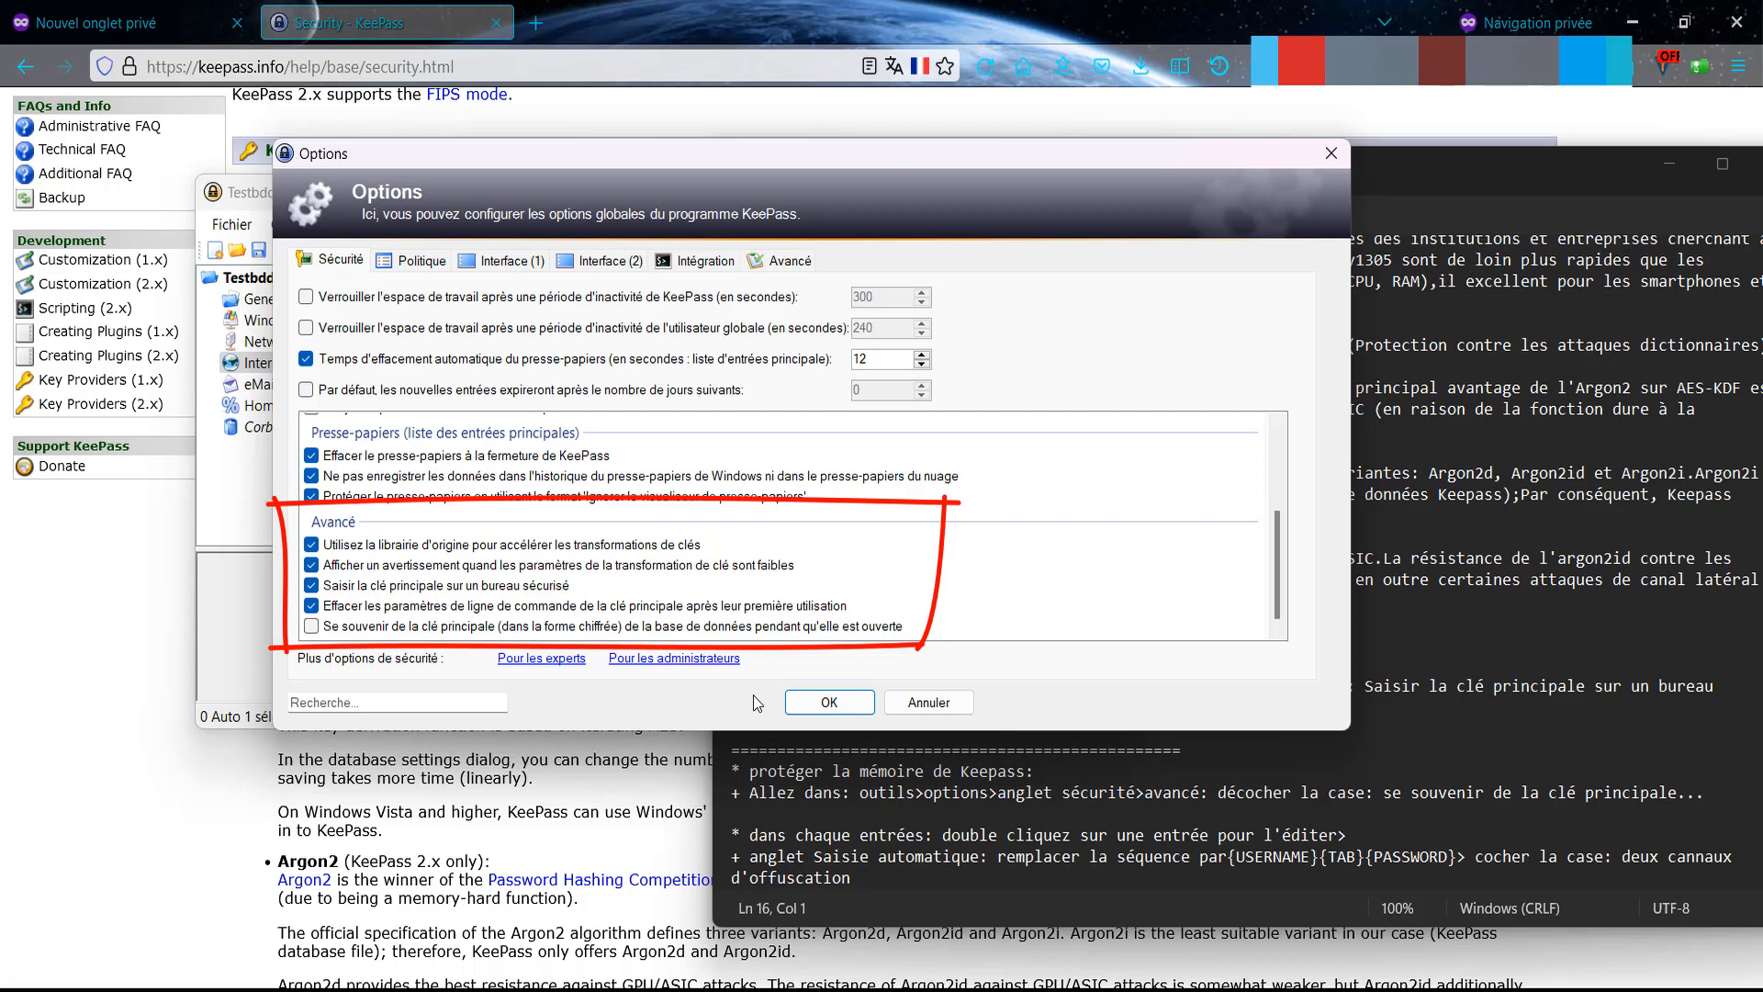
click(801, 703)
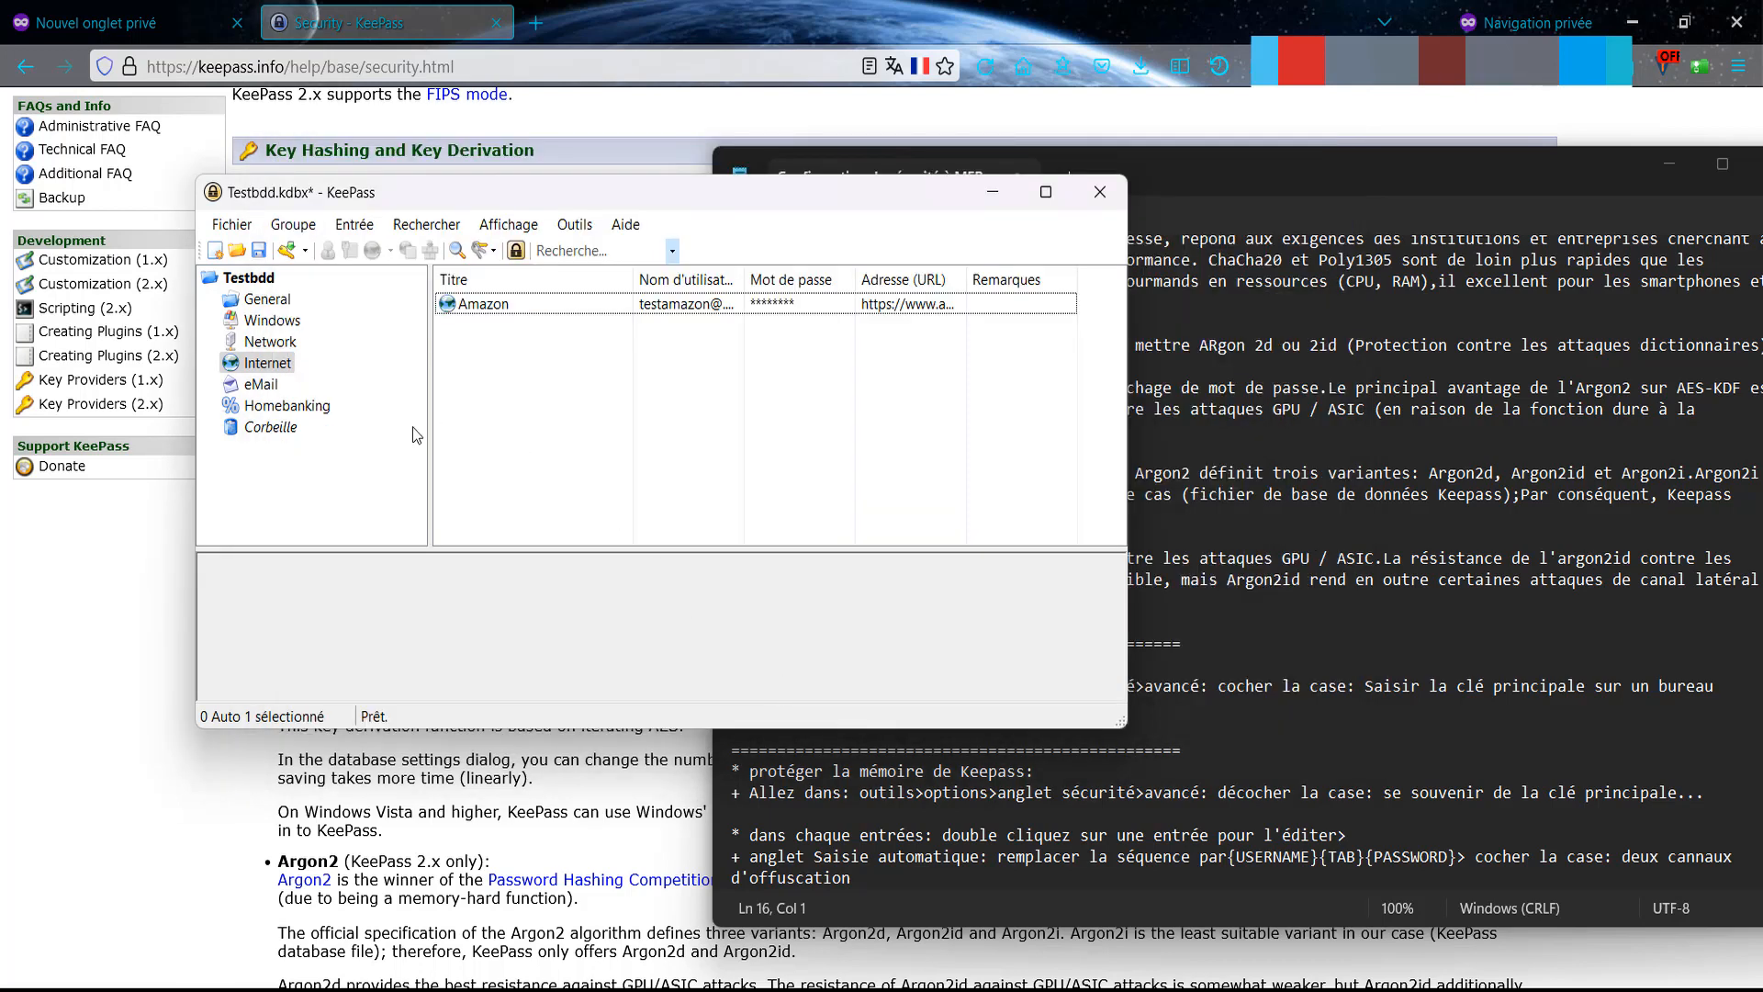
Review the hardening notes from the beginning to the per-entry auto-type instructions, and return to the KeePass entry list.
click(1391, 174)
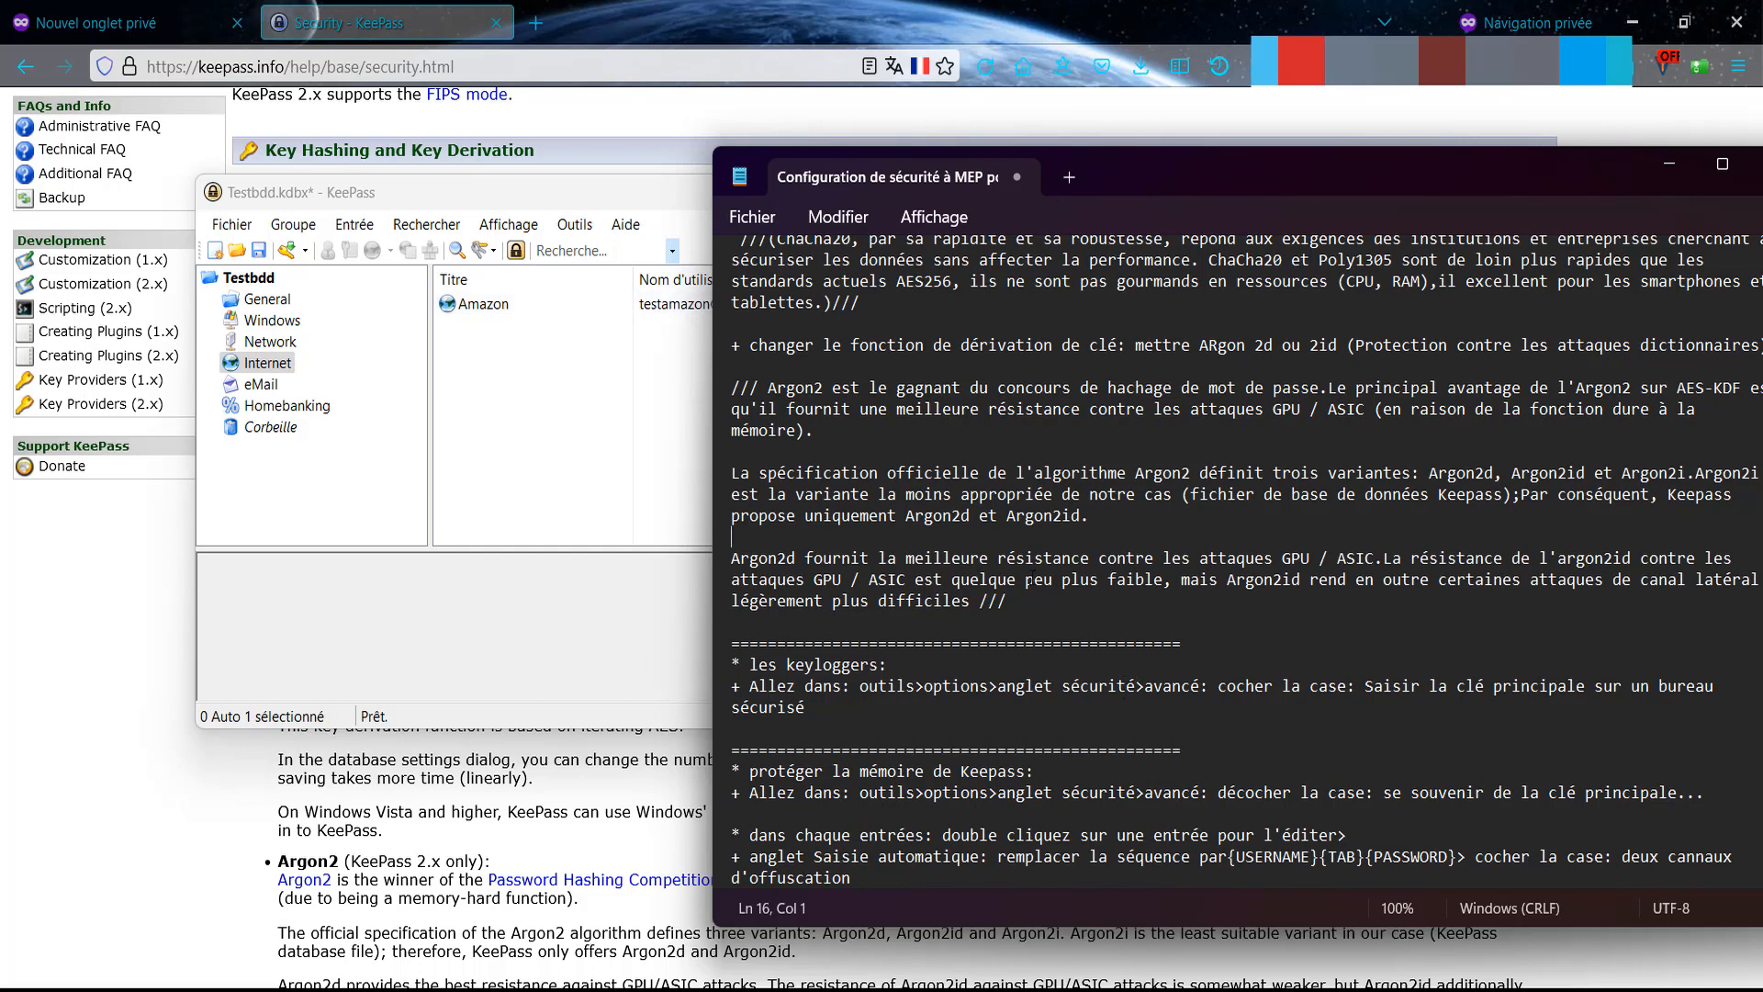
scroll(1015, 571, up, 2)
scroll(1015, 571, up, 3)
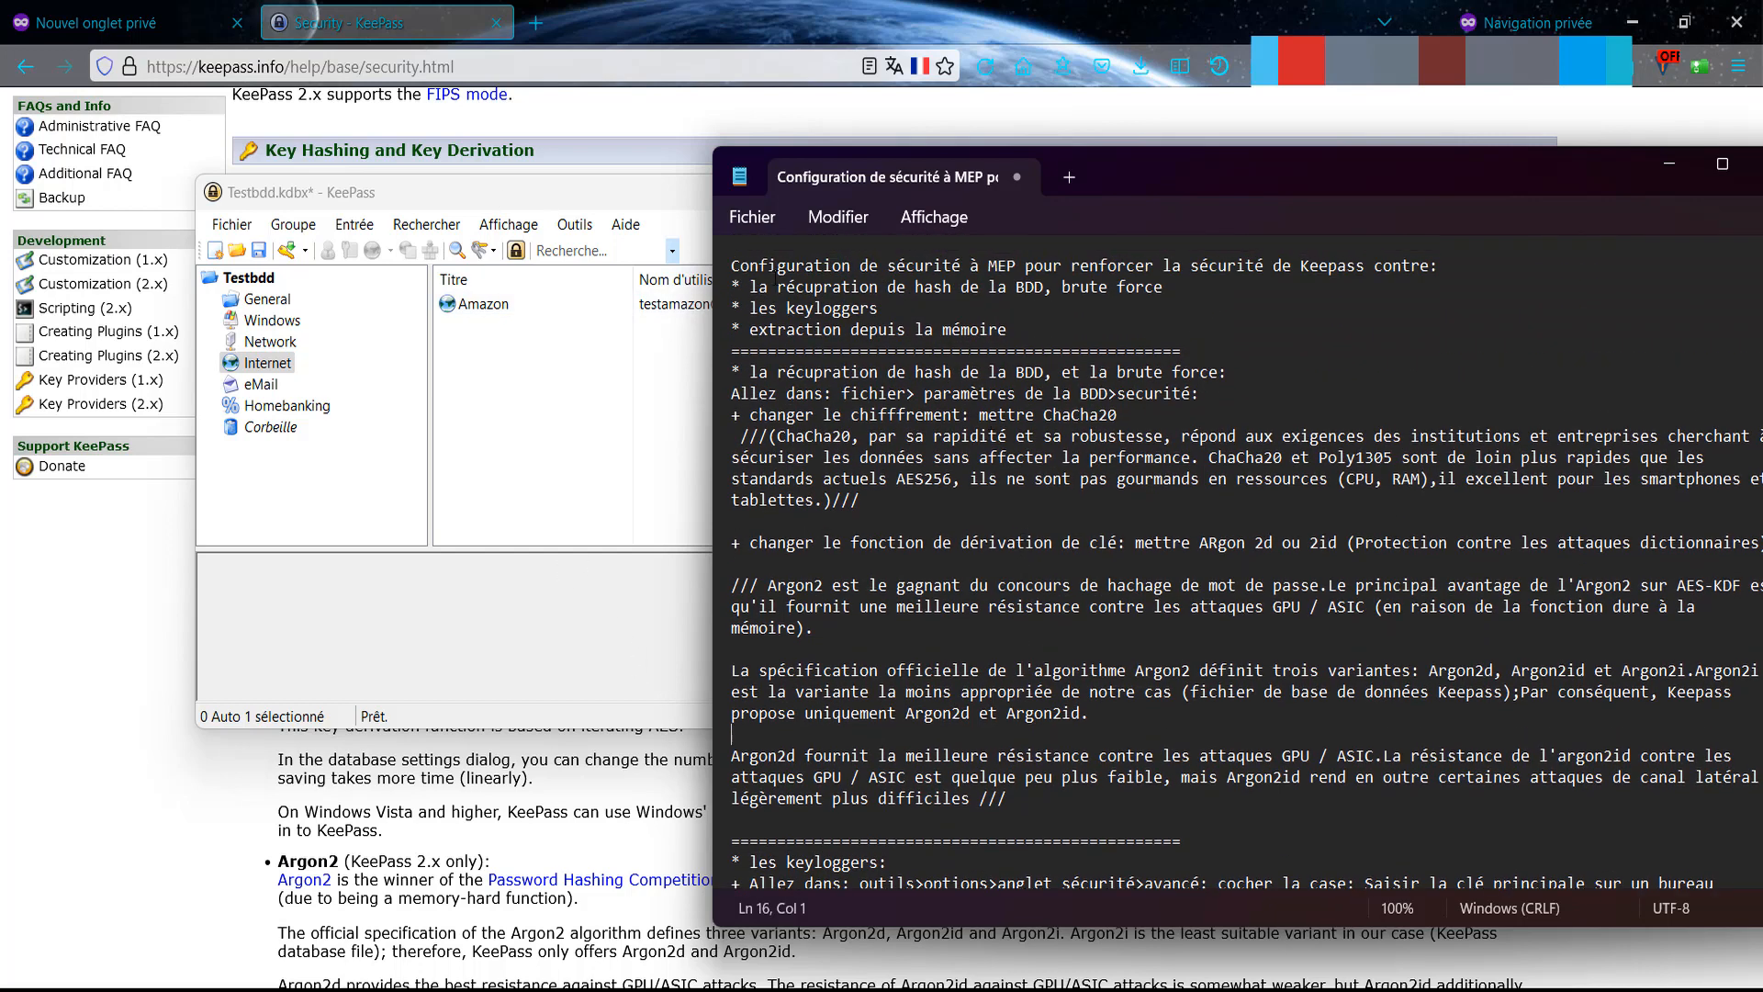
scroll(989, 452, down, 3)
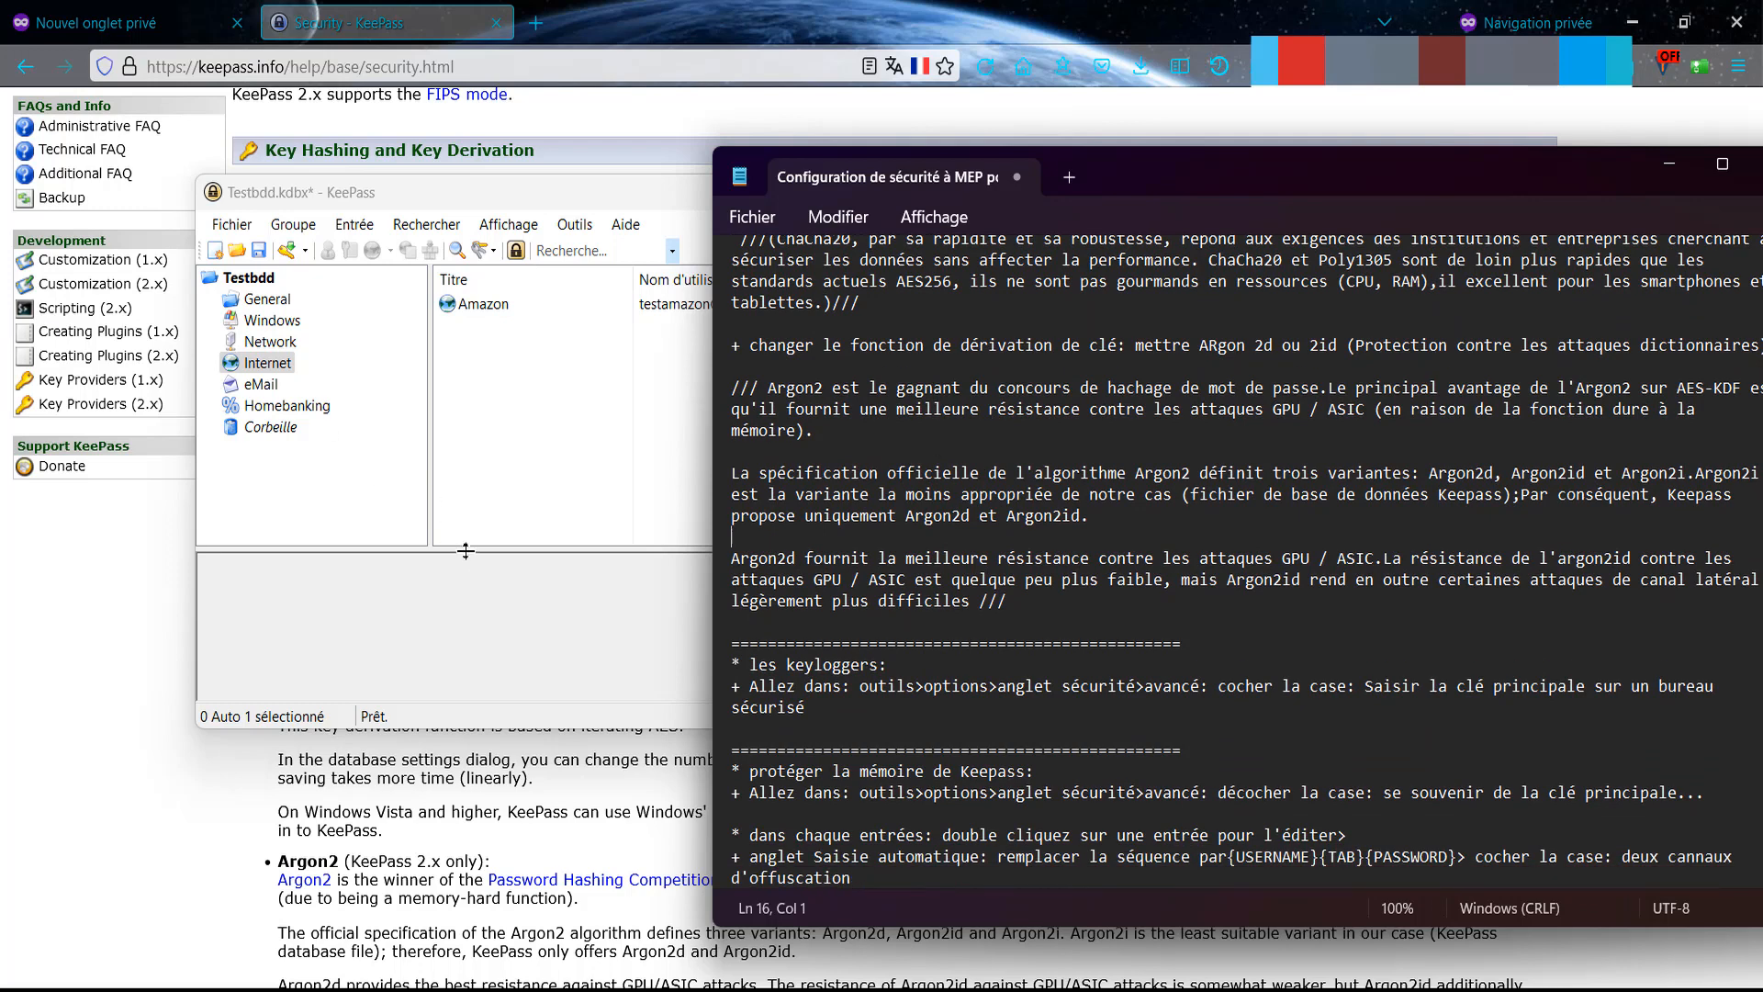
drag(466, 549, 466, 577)
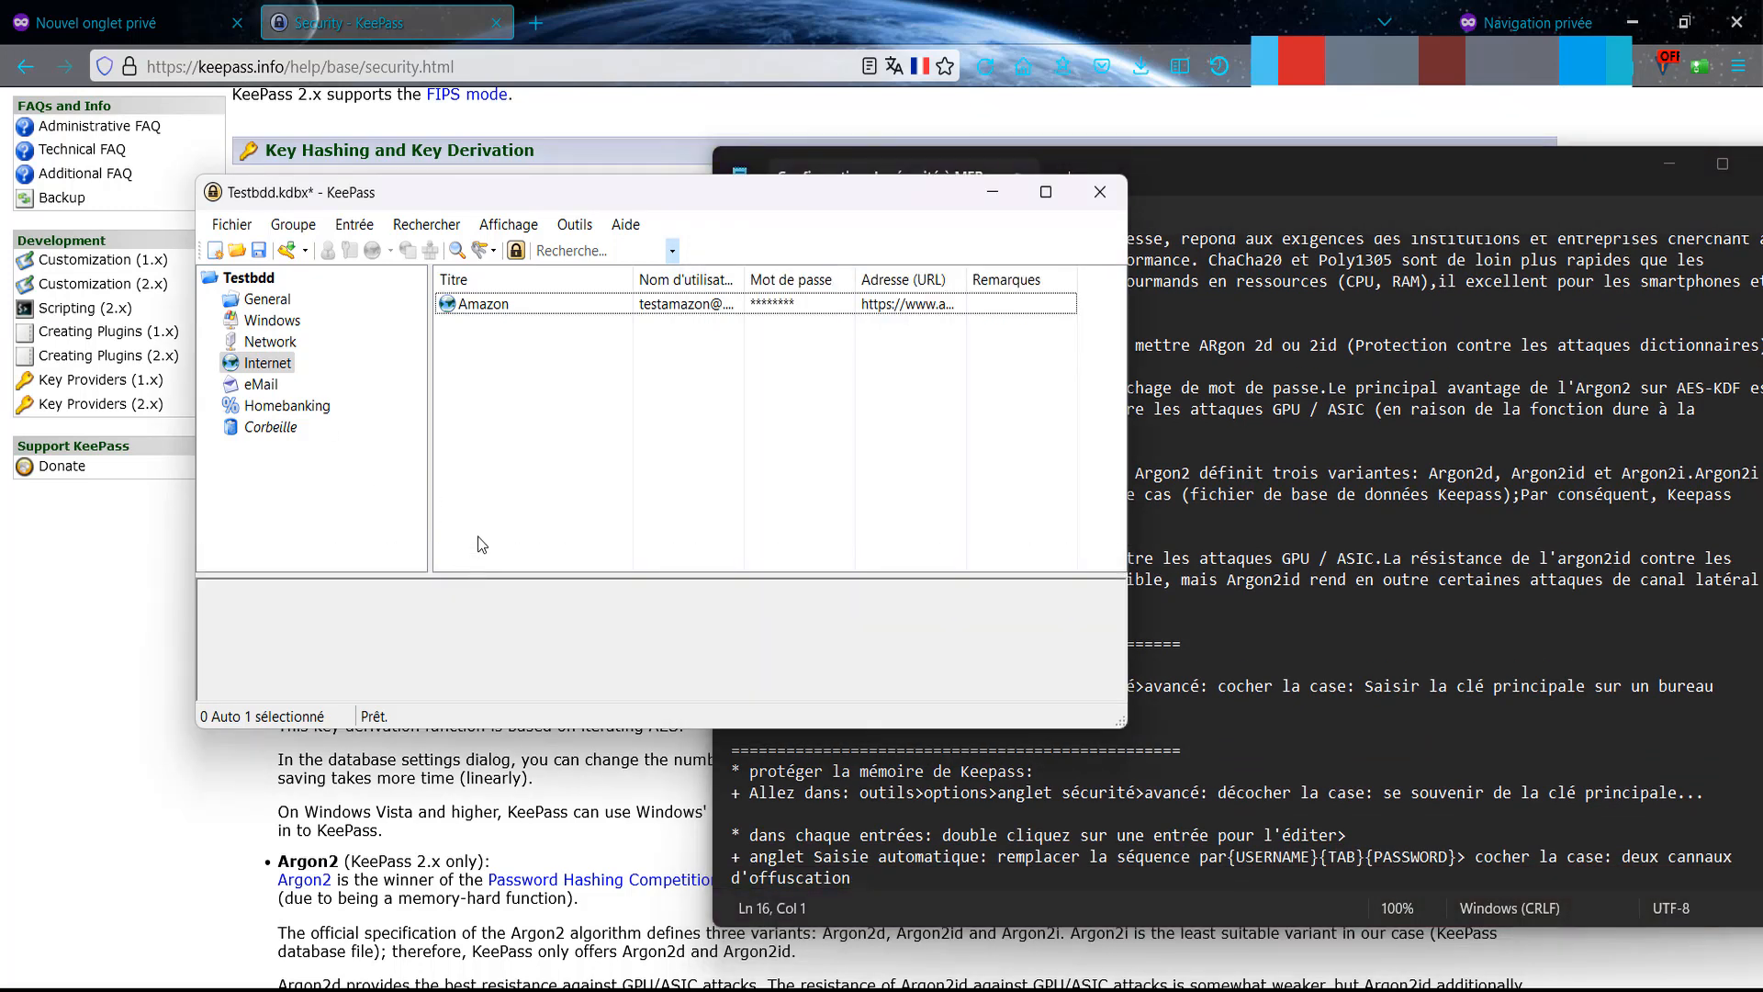